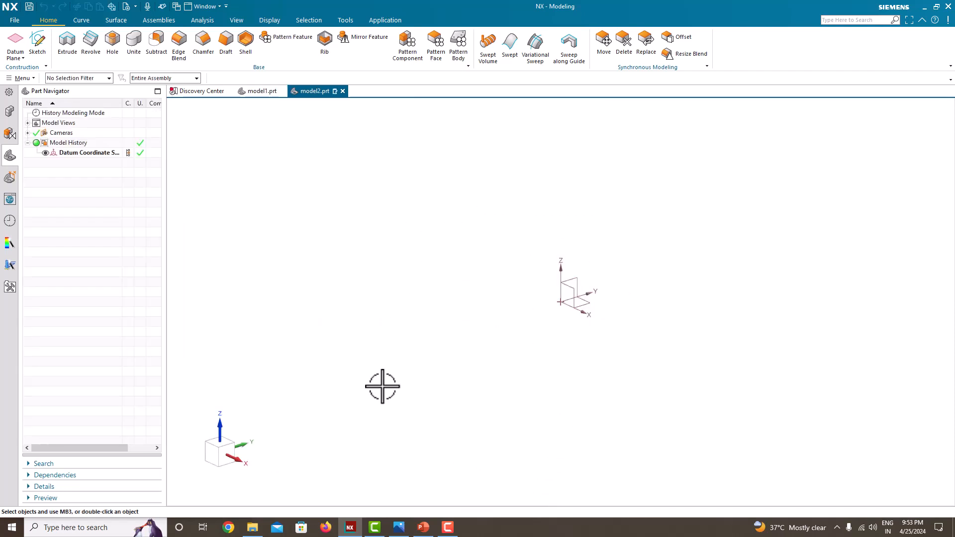
Arrange the Capture.PNG reference drawing in a narrow window beside a wider modelling window
left_click(399, 527)
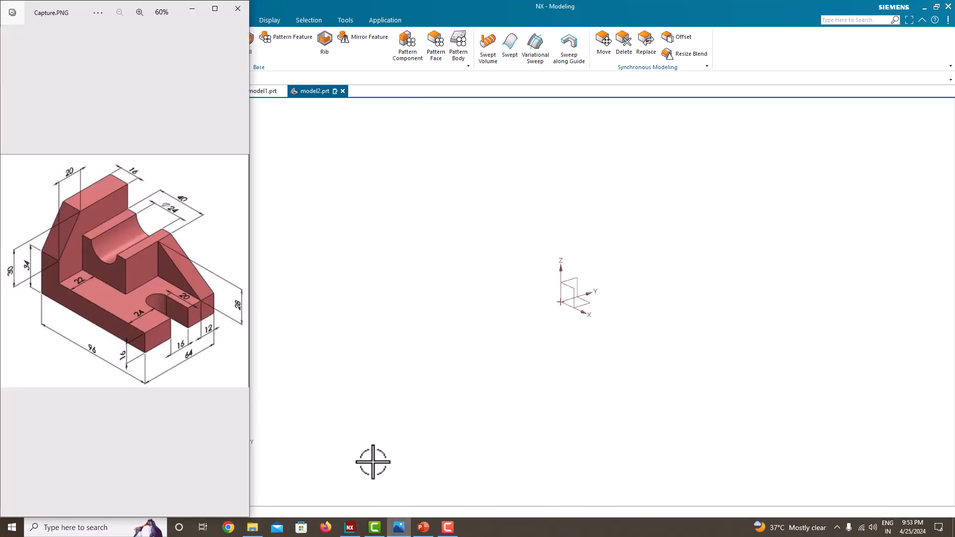
left_click(335, 319)
key("super+Right")
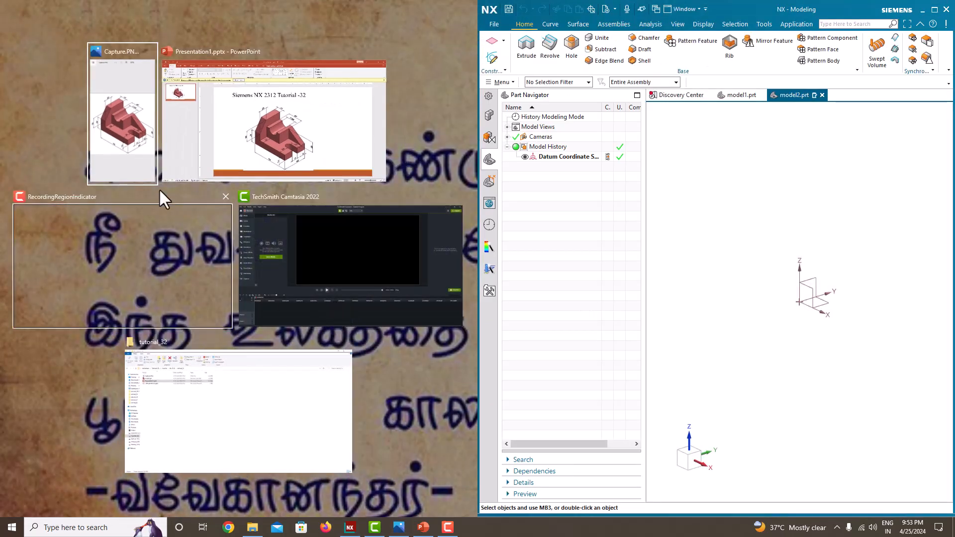
left_click(124, 157)
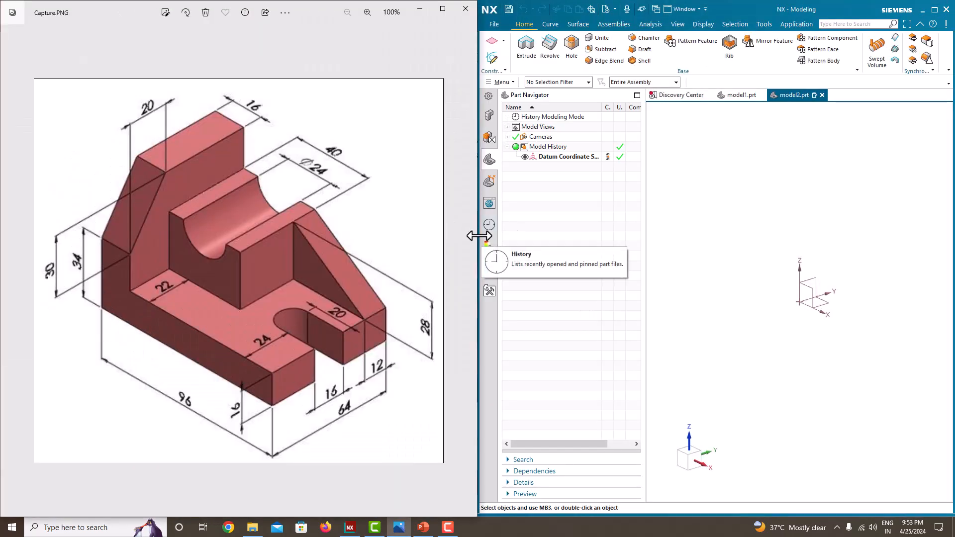
left_click_drag(478, 241, 178, 242)
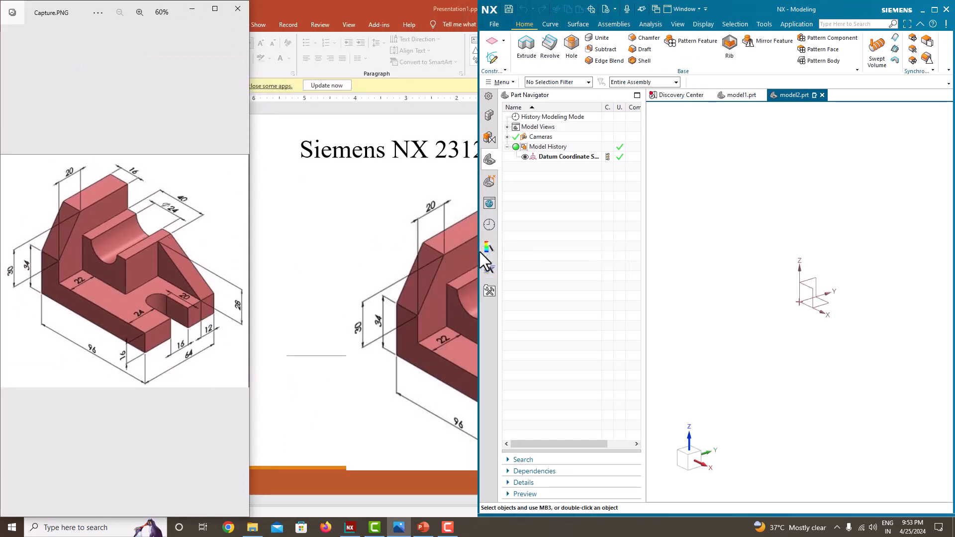
left_click_drag(476, 253, 250, 234)
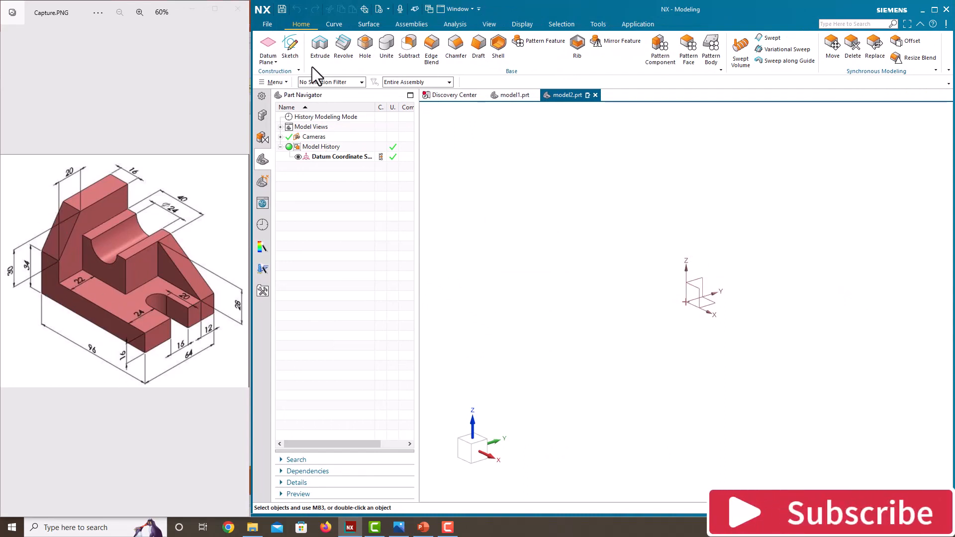
Create a new sketch on the Front plane
left_click(297, 50)
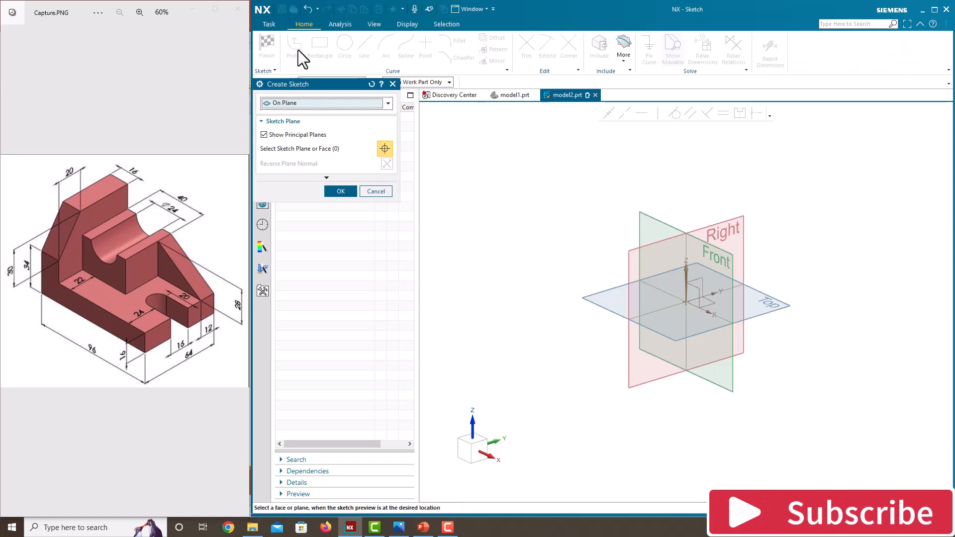
left_click(731, 258)
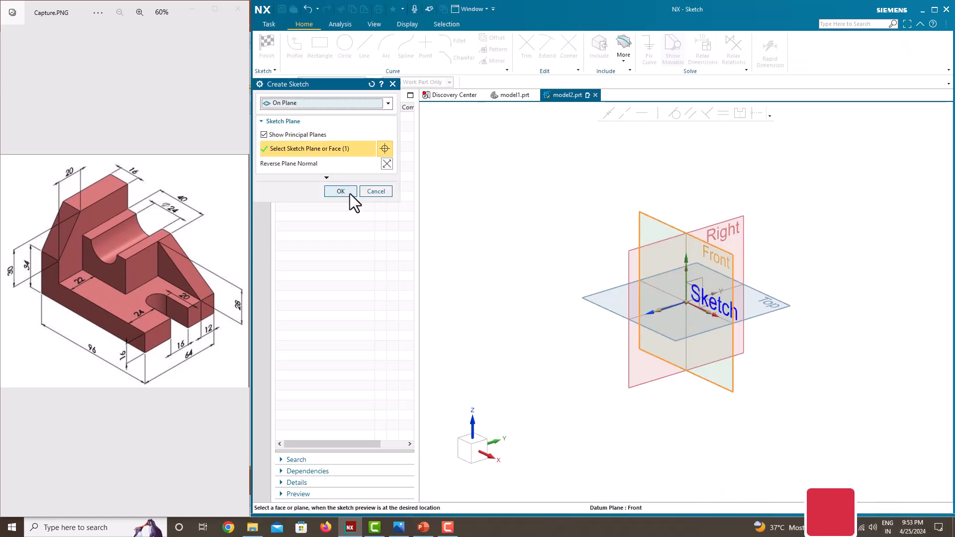
left_click(350, 194)
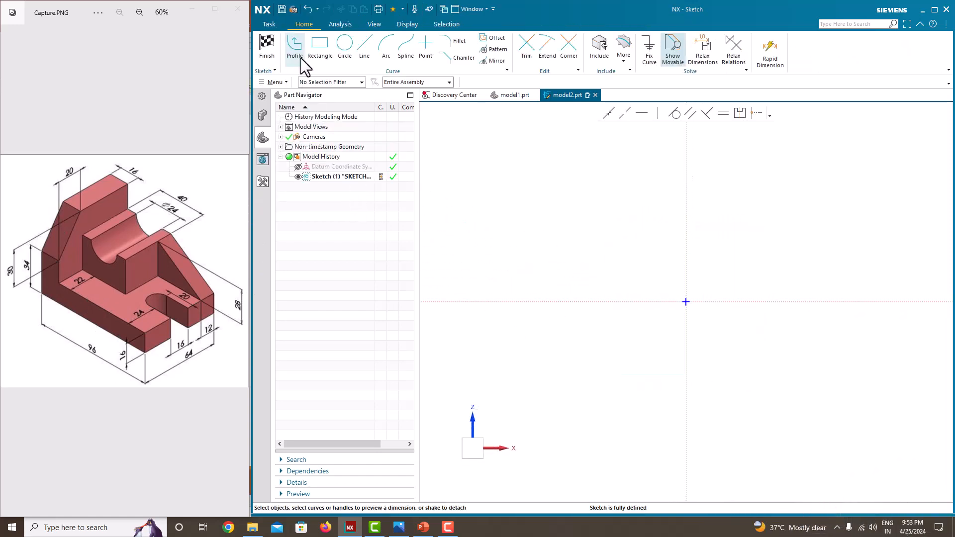
Draw a horizontal line about 146 mm long from the sketch origin along the positive X axis
left_click(301, 58)
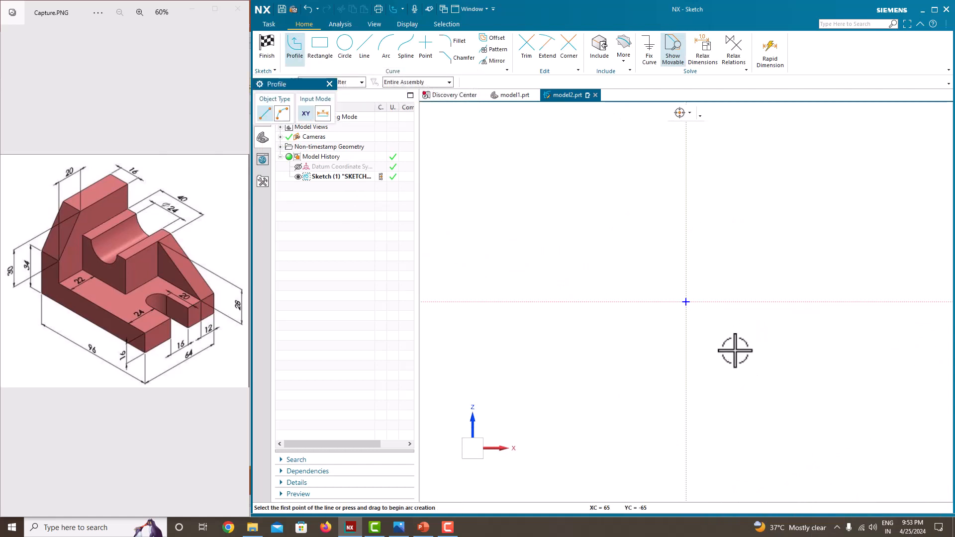
left_click(686, 302)
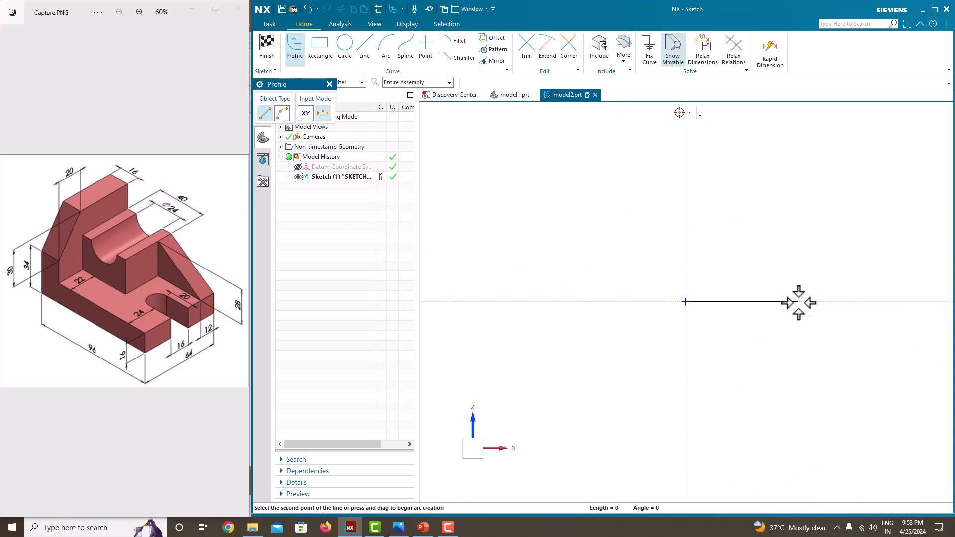
left_click(798, 302)
key("Escape")
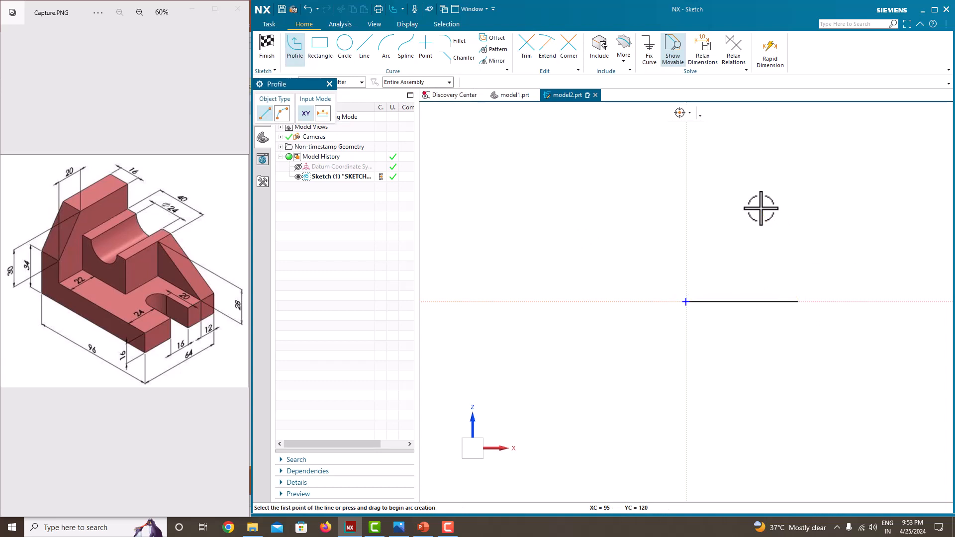
key("Escape")
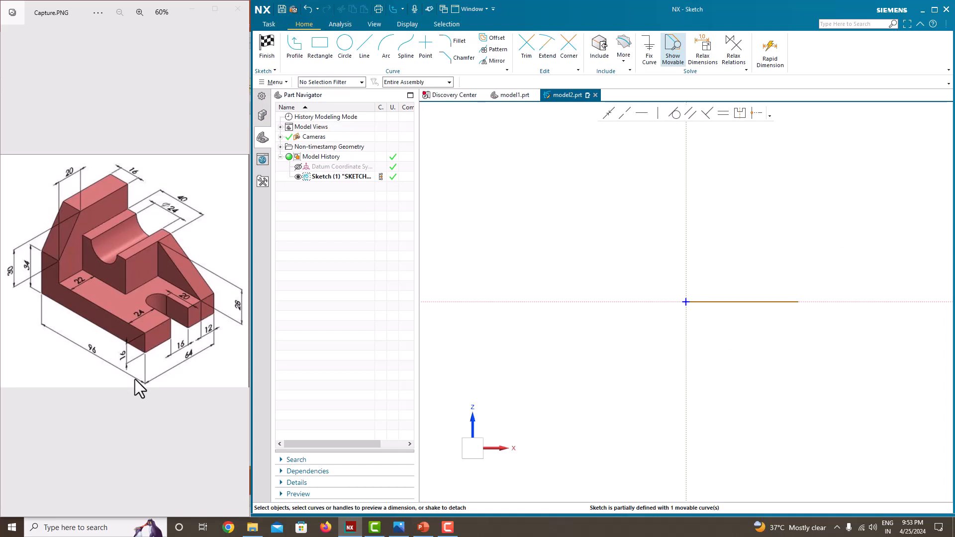
Dimension the horizontal line's length at 96 mm and accept scaling the entire sketch
left_click(724, 302)
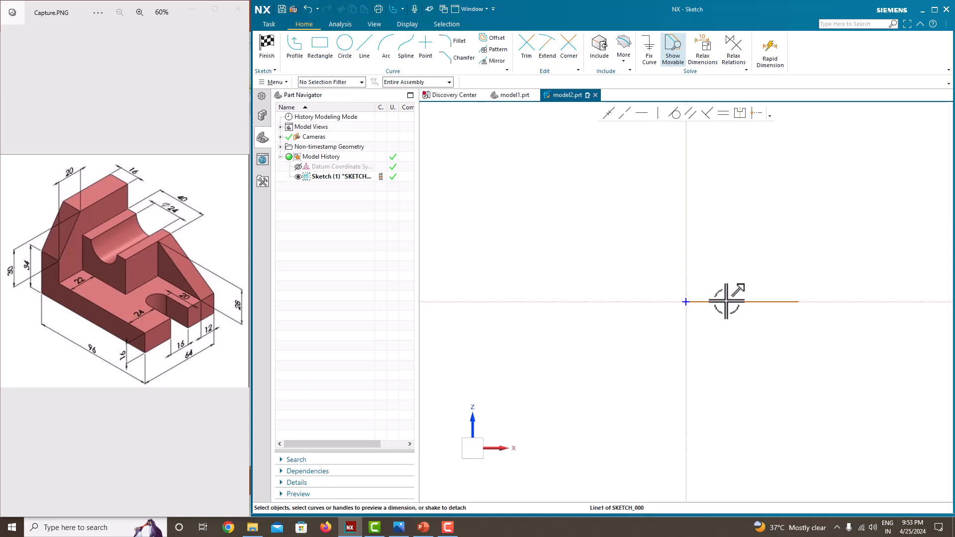
left_click(755, 321)
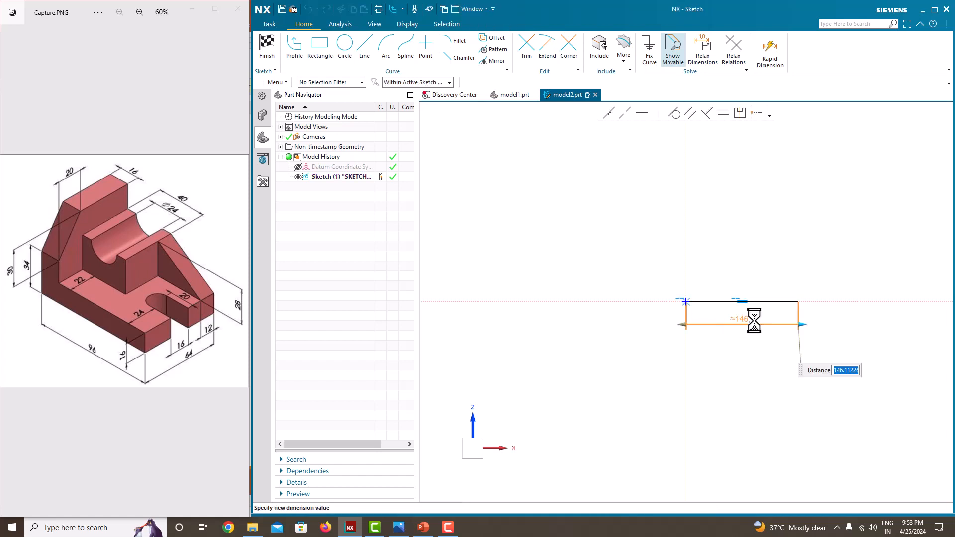
type("96")
key("Return")
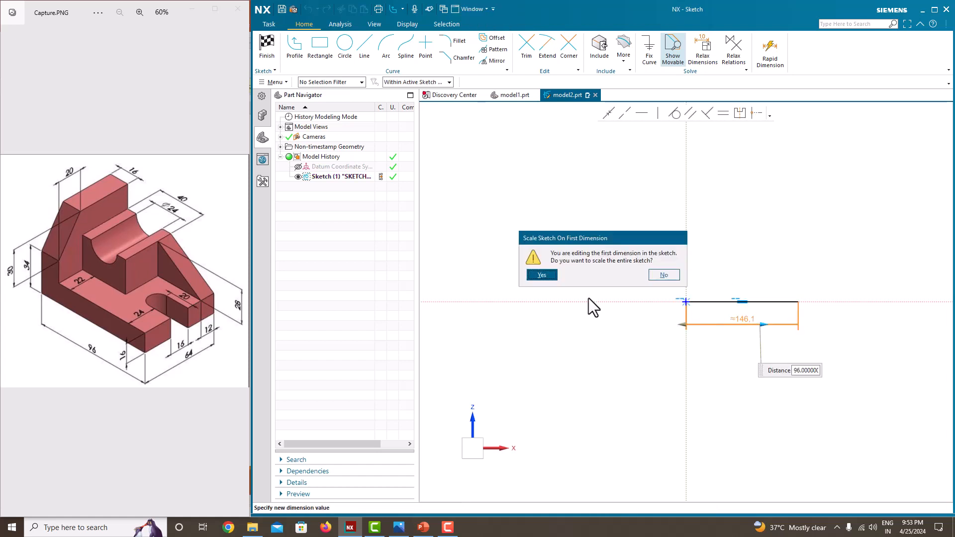
left_click(549, 277)
Draw the rest of the L-shaped outline with the Profile tool, from the origin up an upright about 14 mm wide, closing at the base line's free end
scroll(796, 306, "up", 4)
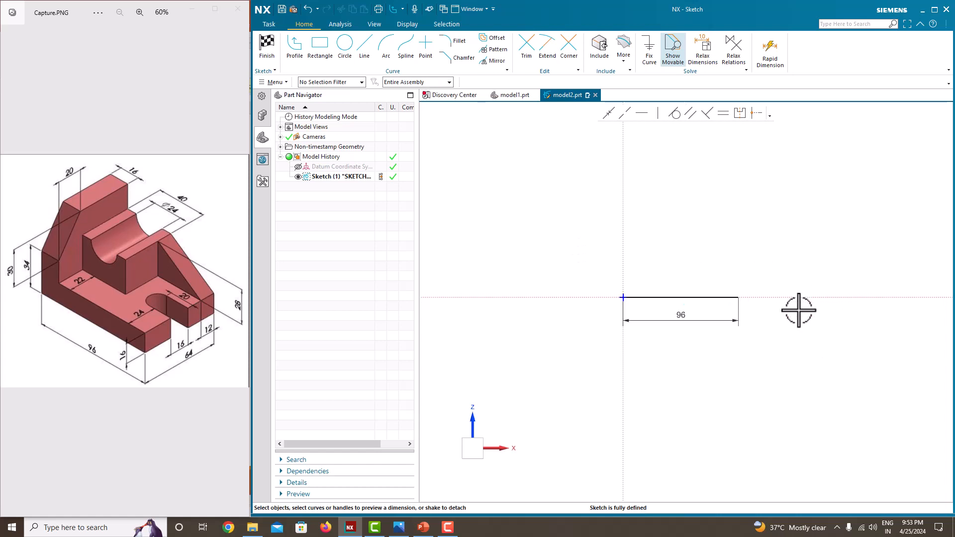
scroll(599, 351, "down", 3)
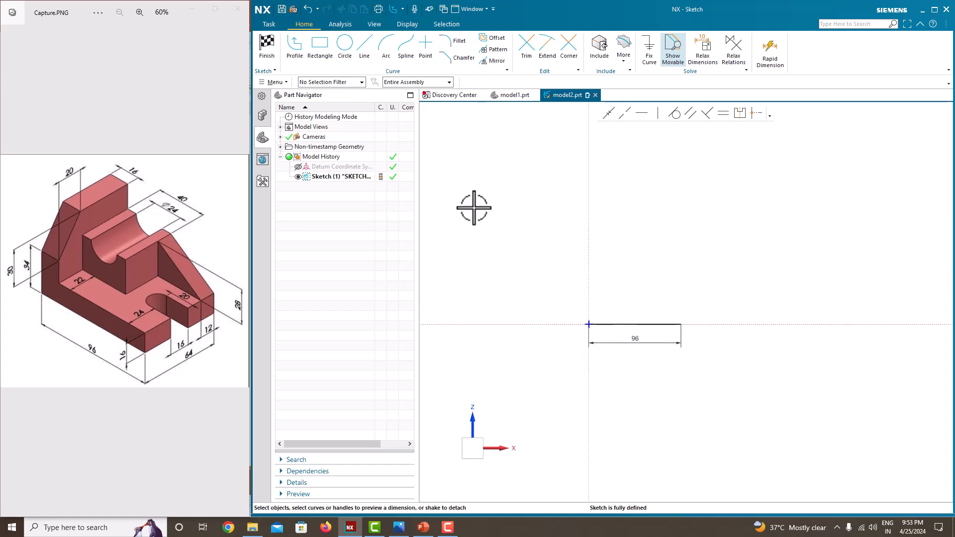
left_click(294, 46)
scroll(591, 321, "up", 3)
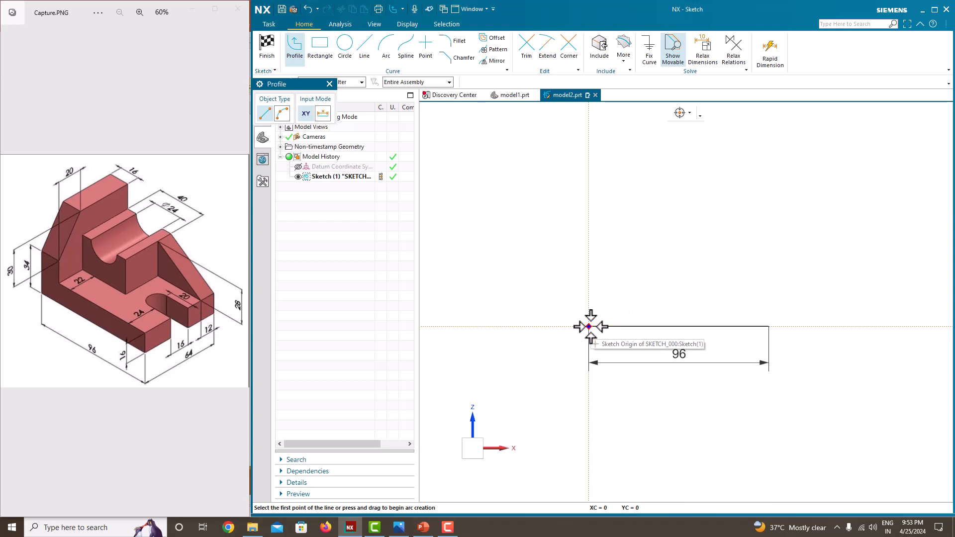
left_click(589, 326)
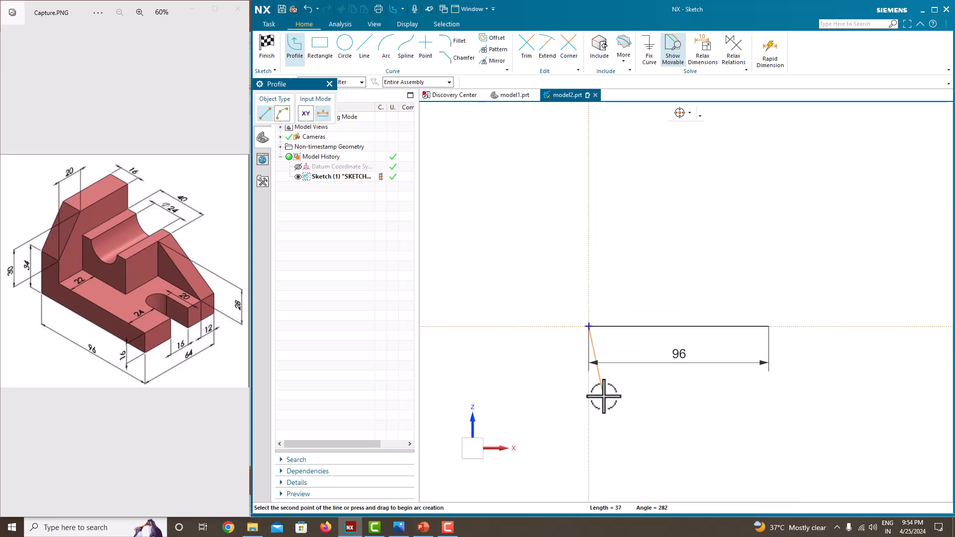
left_click(589, 196)
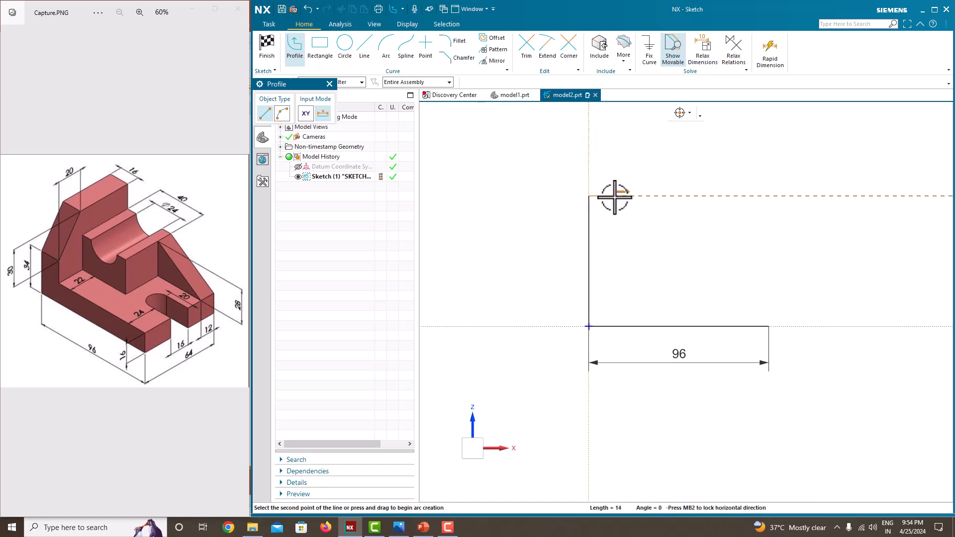
left_click(615, 196)
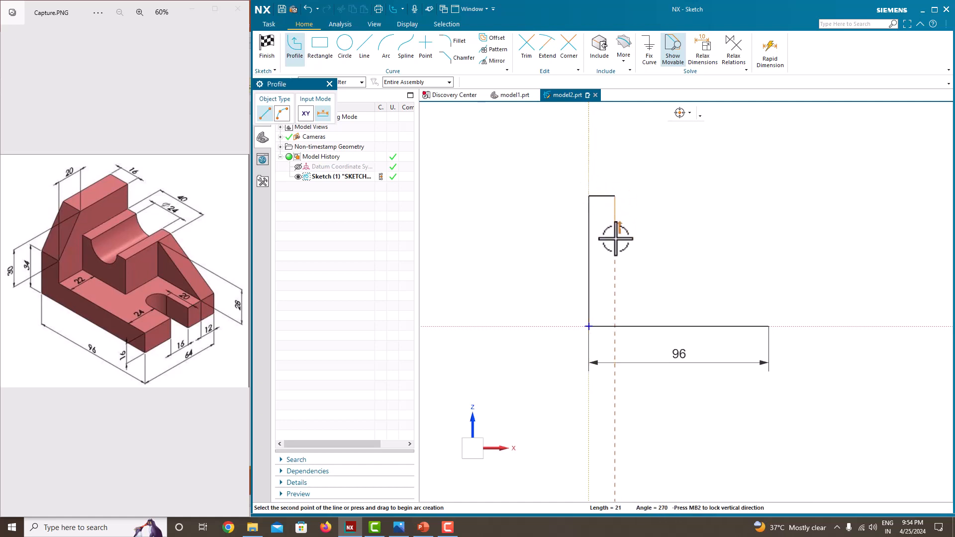
left_click(617, 303)
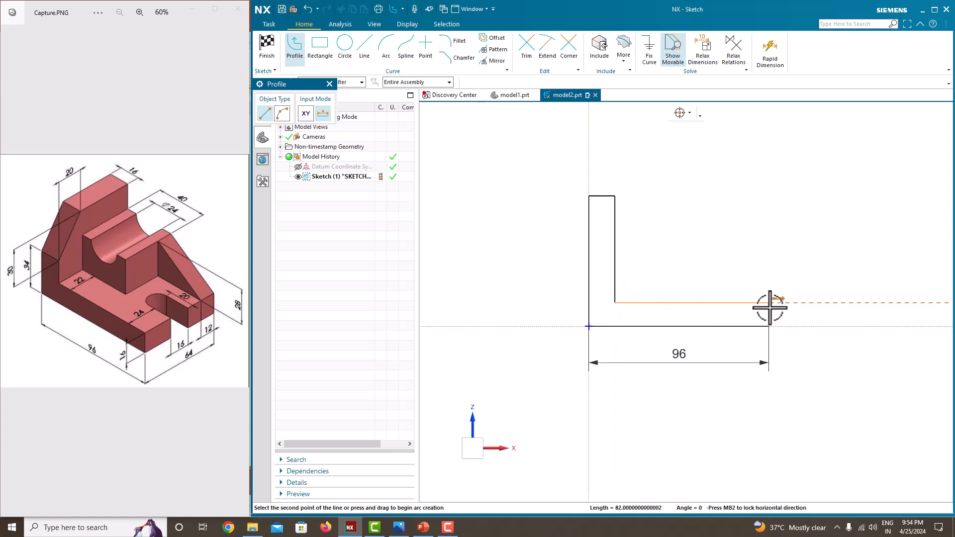
left_click(769, 302)
left_click(769, 326)
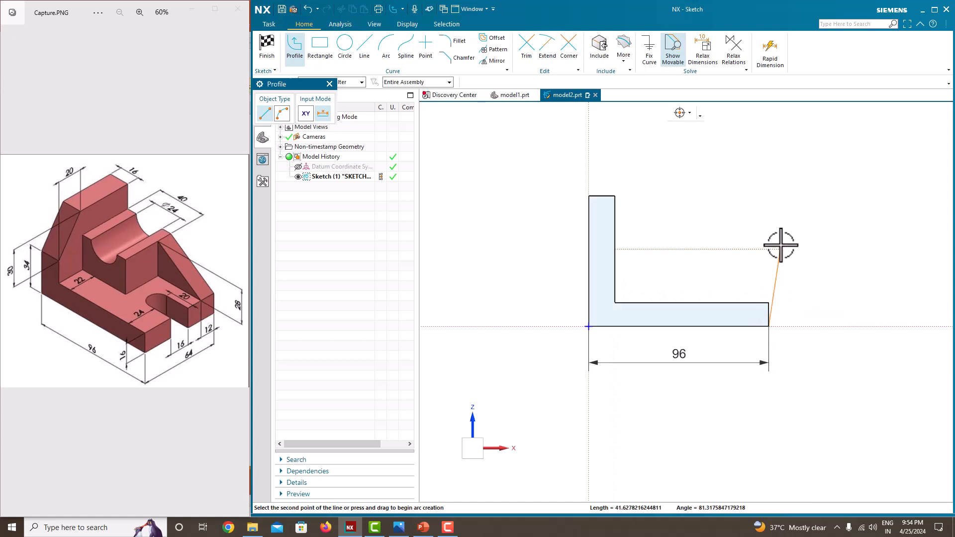
key("Escape")
key("Escape")
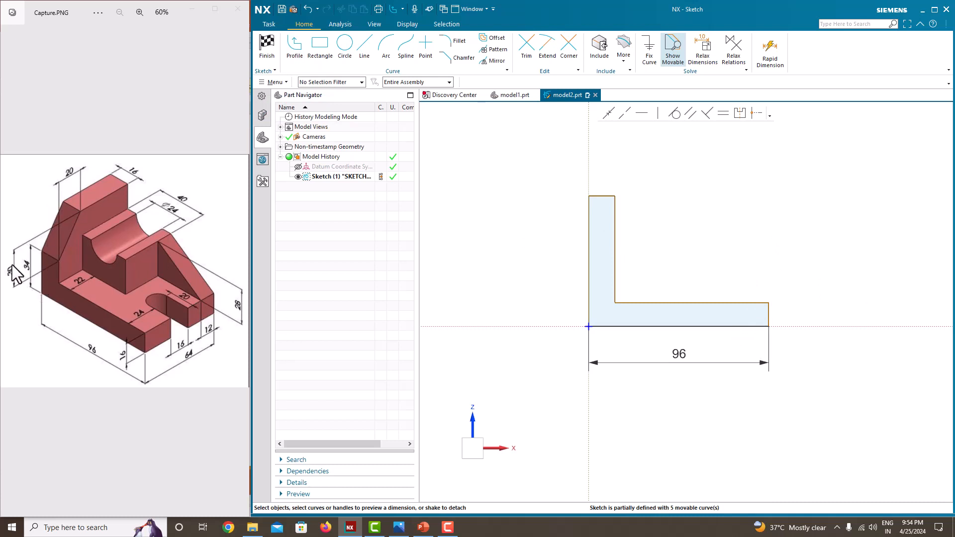
Dimension the full height of the upright's outer vertical line at 64 mm
left_click(590, 257)
left_click(565, 256)
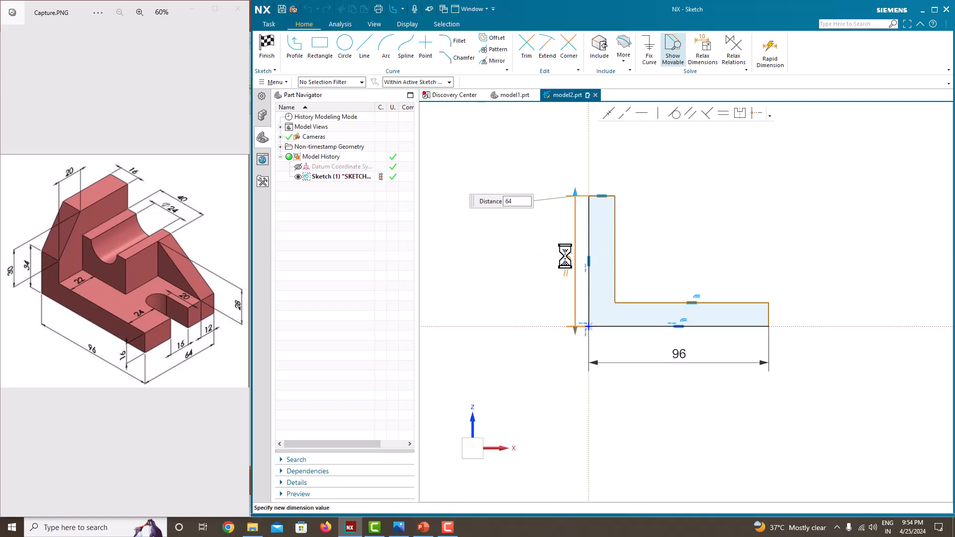
type("64")
key("Return")
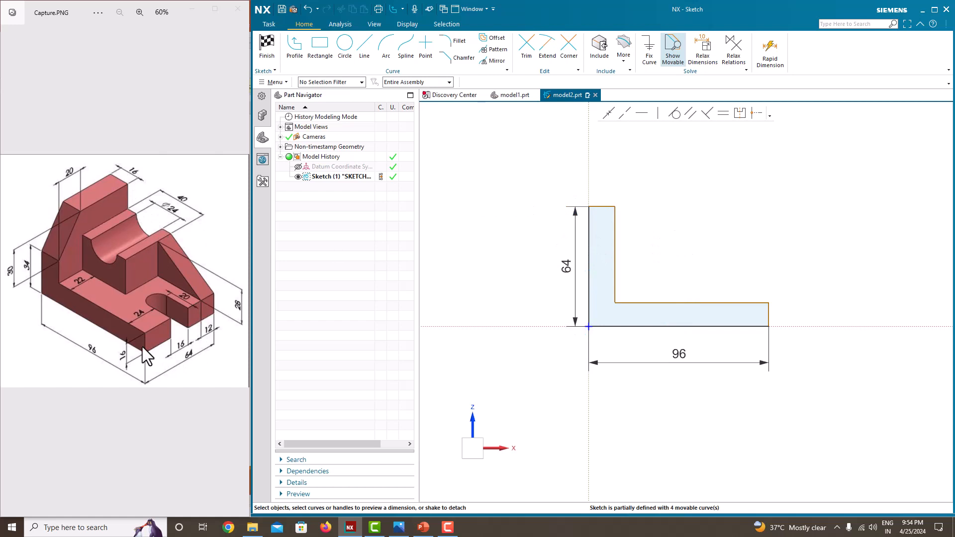
Make the upright's top edge and the base's short end edge equal in length
left_click(603, 207)
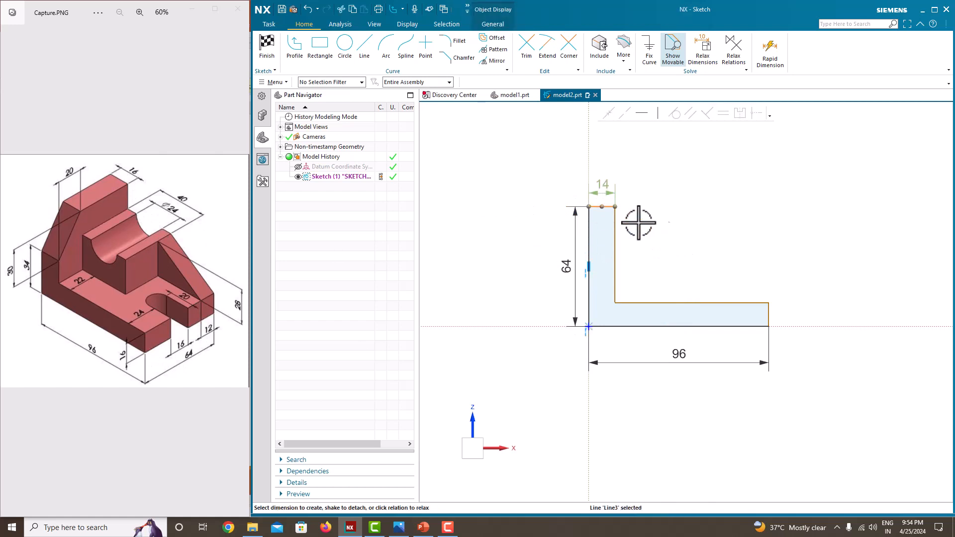
left_click(770, 316)
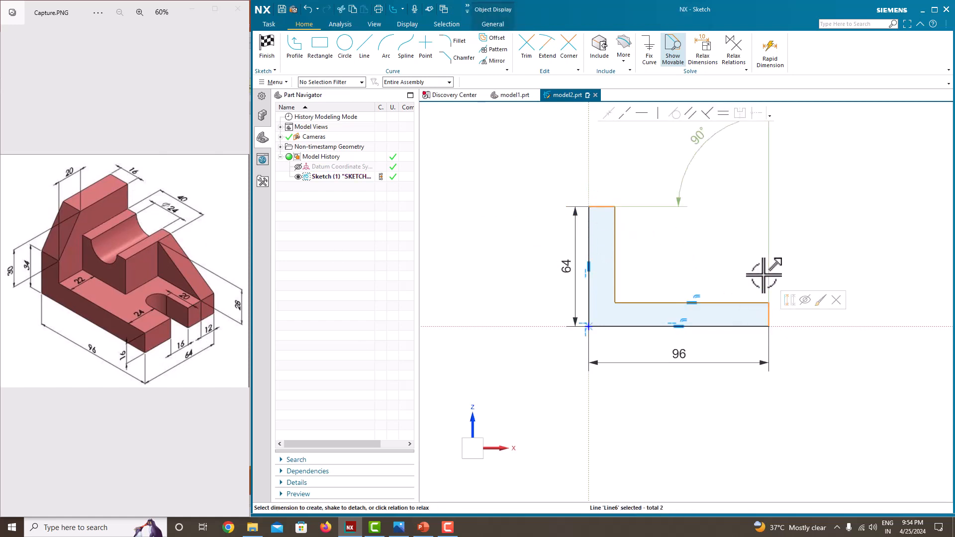
left_click(723, 113)
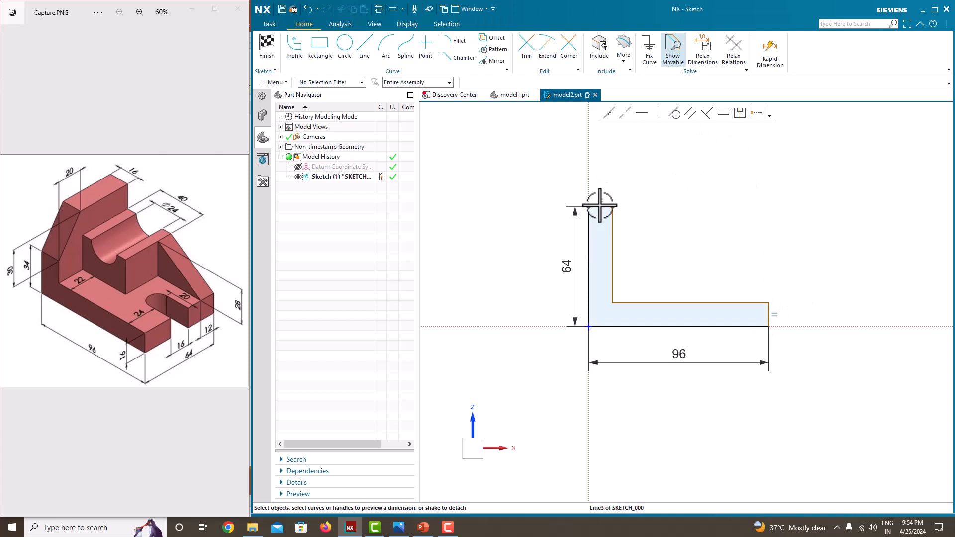
Dimension the width of the upright's top edge at 16 mm
left_click(600, 206)
left_click(604, 186)
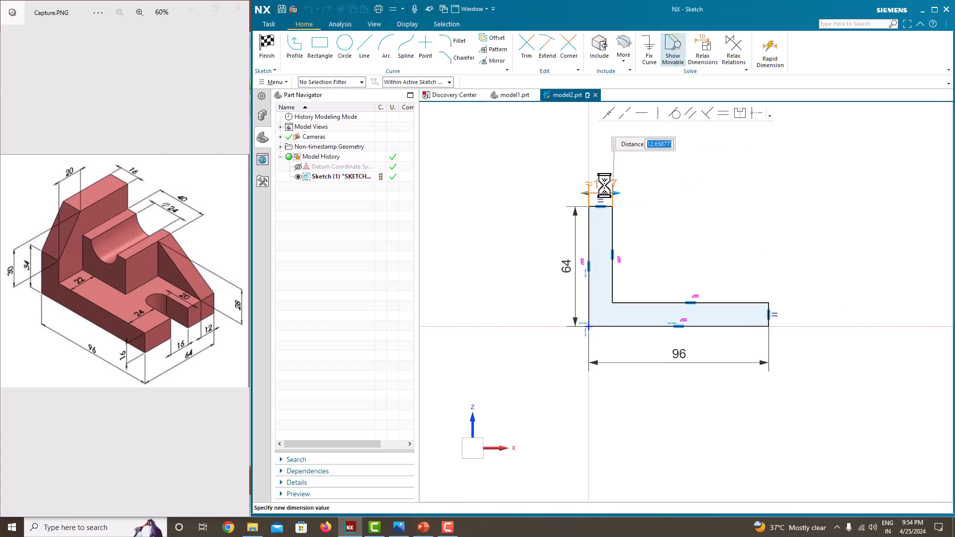
type("16")
key("Return")
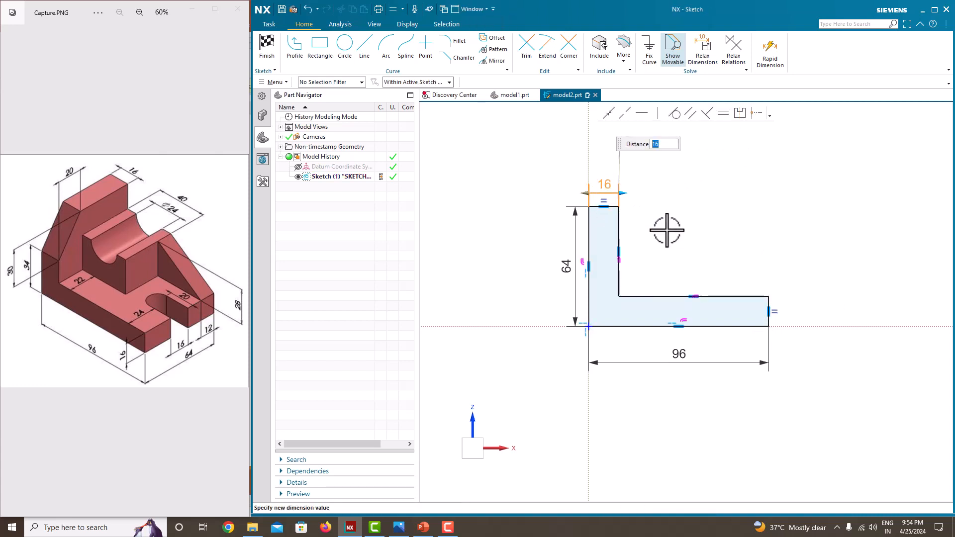
middle_click(667, 231)
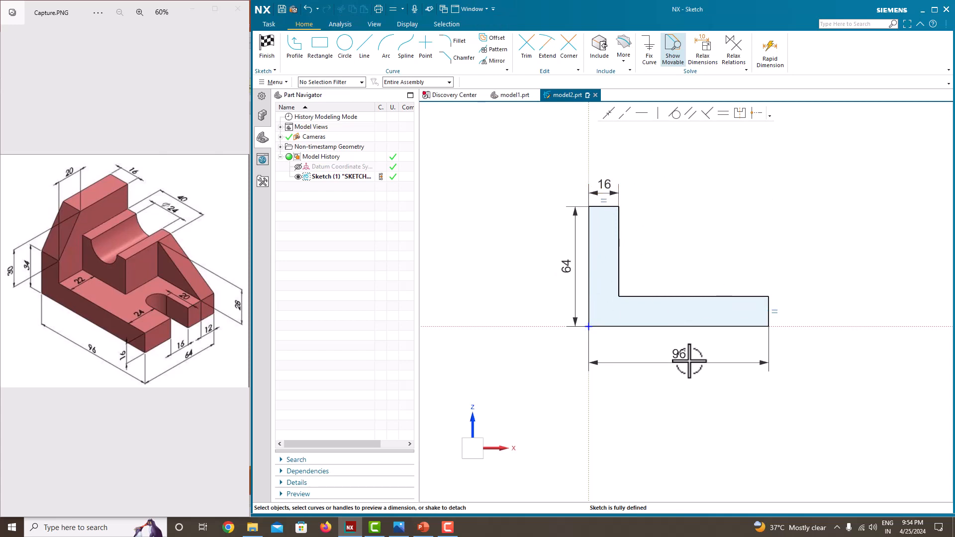
Finish the L-shaped sketch, extrude it as a solid with a symmetric 64 mm width, and hide the sketch
right_click(710, 197)
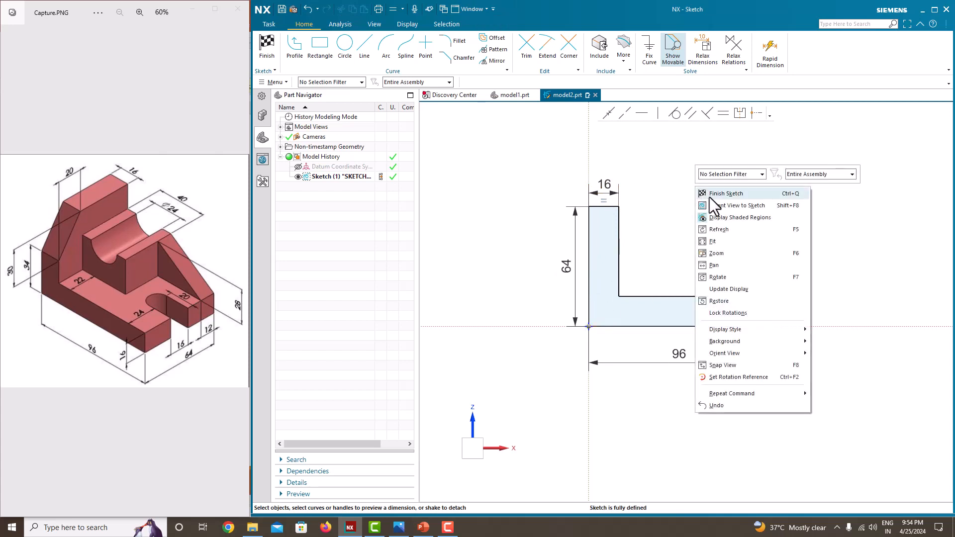
left_click(713, 199)
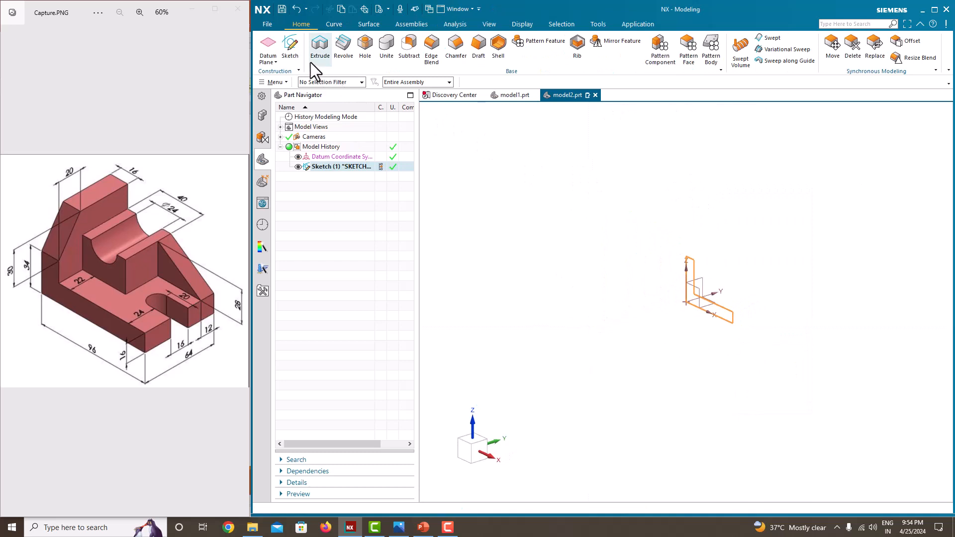
left_click(316, 57)
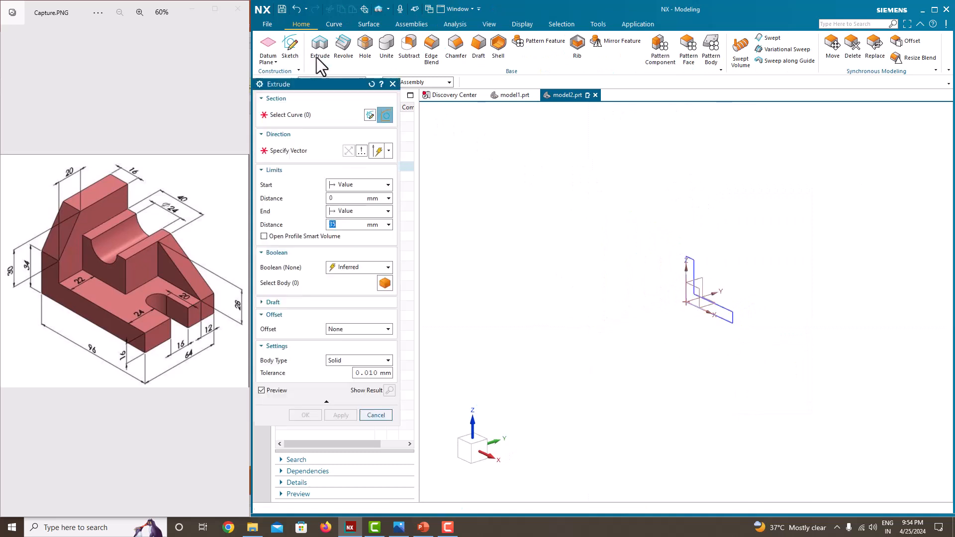
left_click(353, 211)
left_click(355, 240)
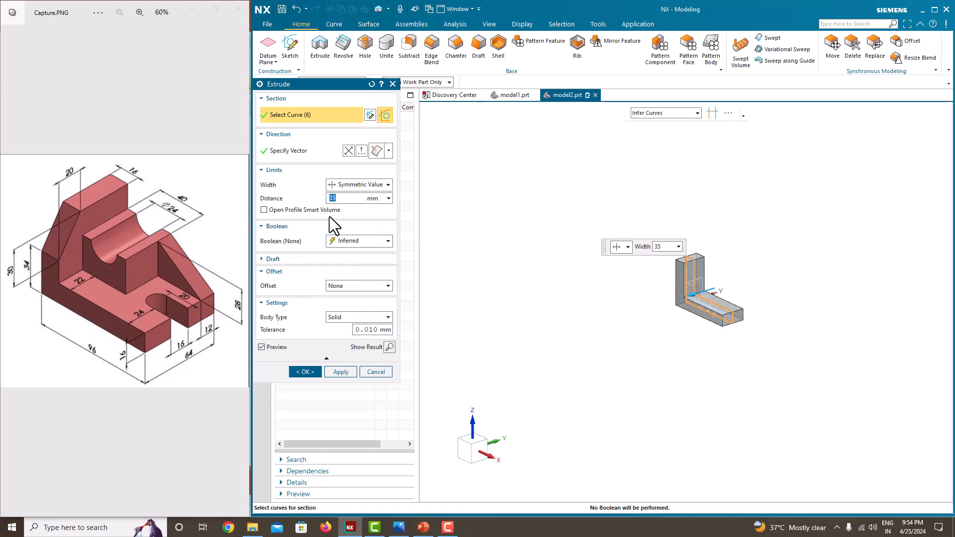
type("64")
key("Return")
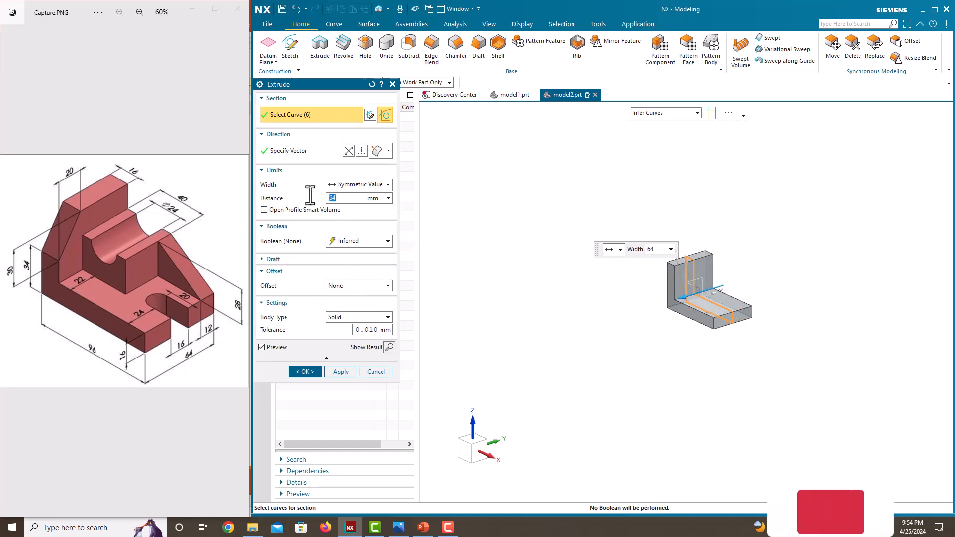
left_click(307, 372)
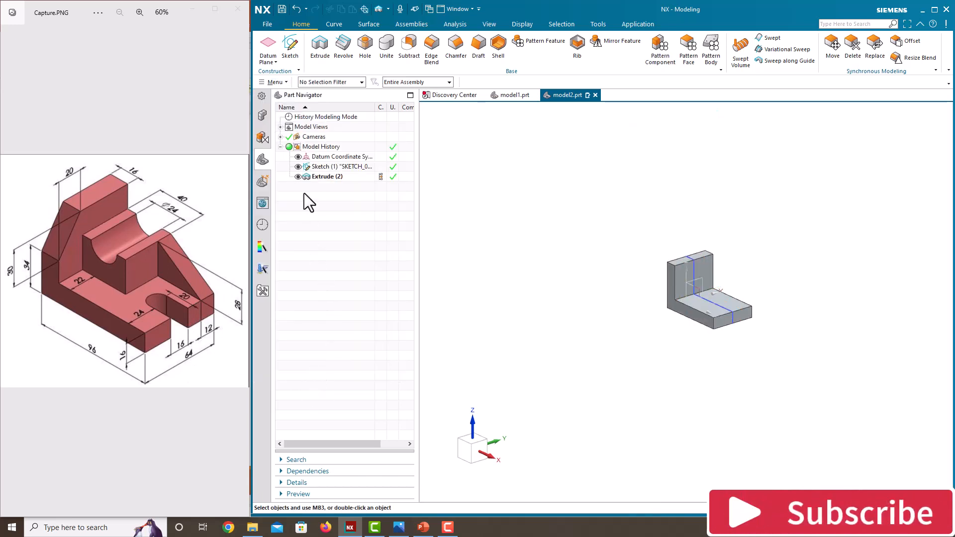
left_click(298, 167)
Start a new sketch on the L-shaped side face of the extruded body
middle_click_drag(631, 308, 635, 328)
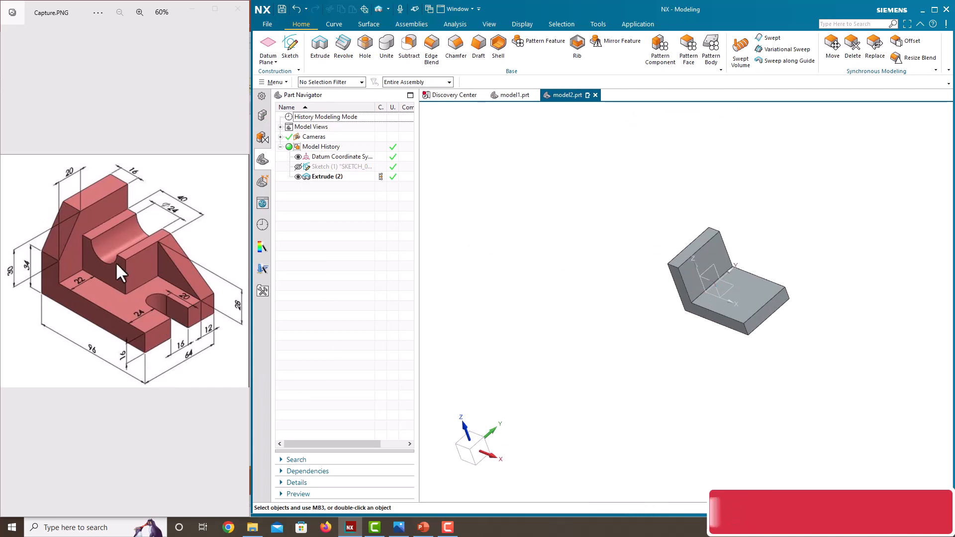
middle_click_drag(620, 290, 638, 328)
scroll(783, 294, "up", 5)
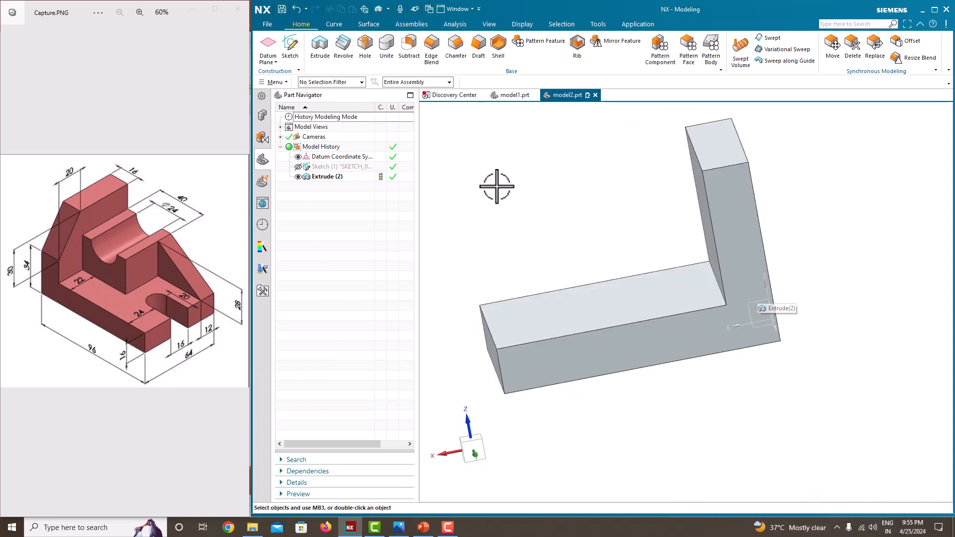
left_click(300, 54)
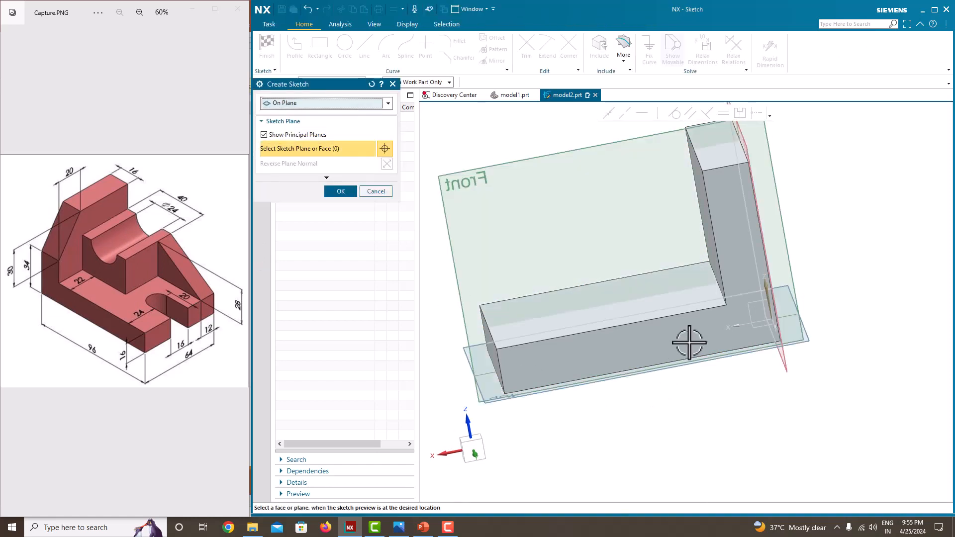
left_click(689, 343)
left_click(342, 192)
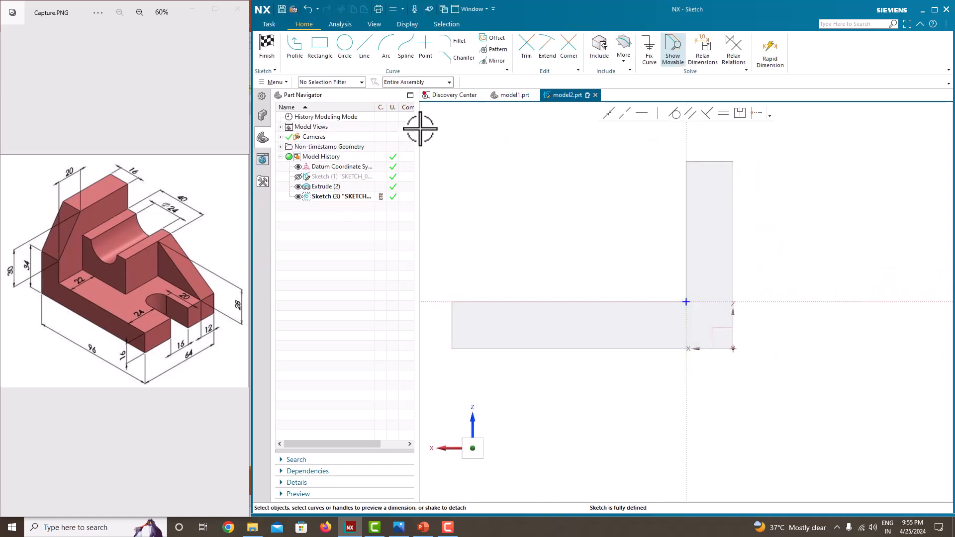
Draw a rectangle about 46 mm long from the inner corner of the L, resting on the base against the upright
left_click(320, 44)
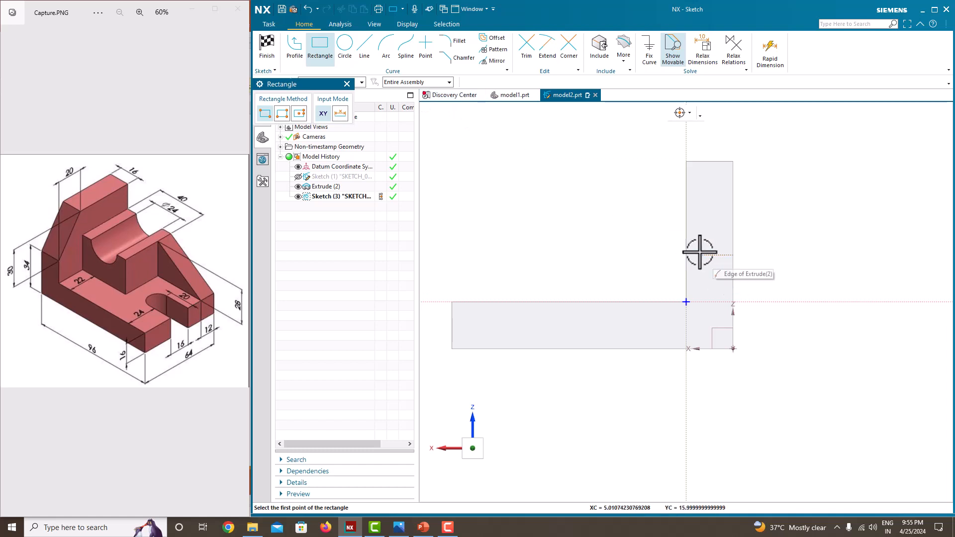
left_click(686, 302)
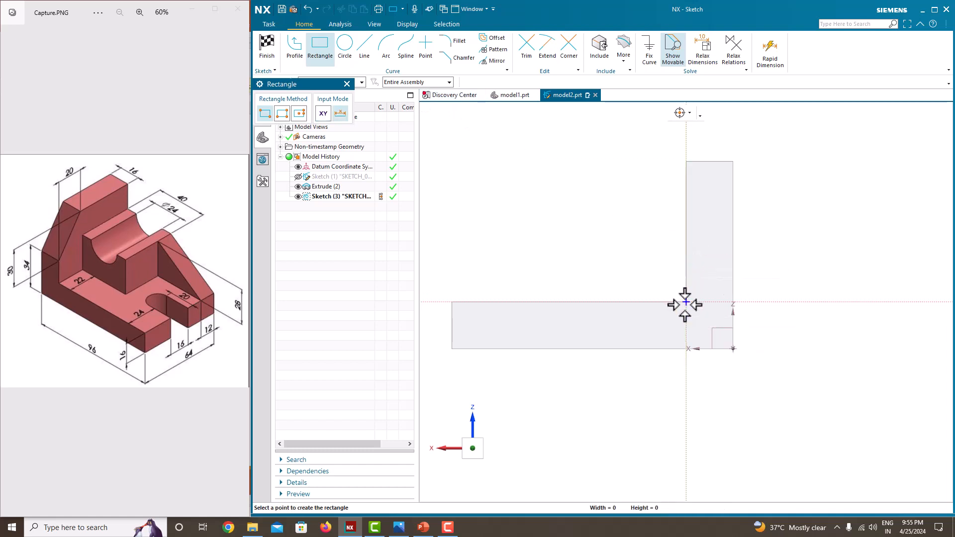
left_click(551, 231)
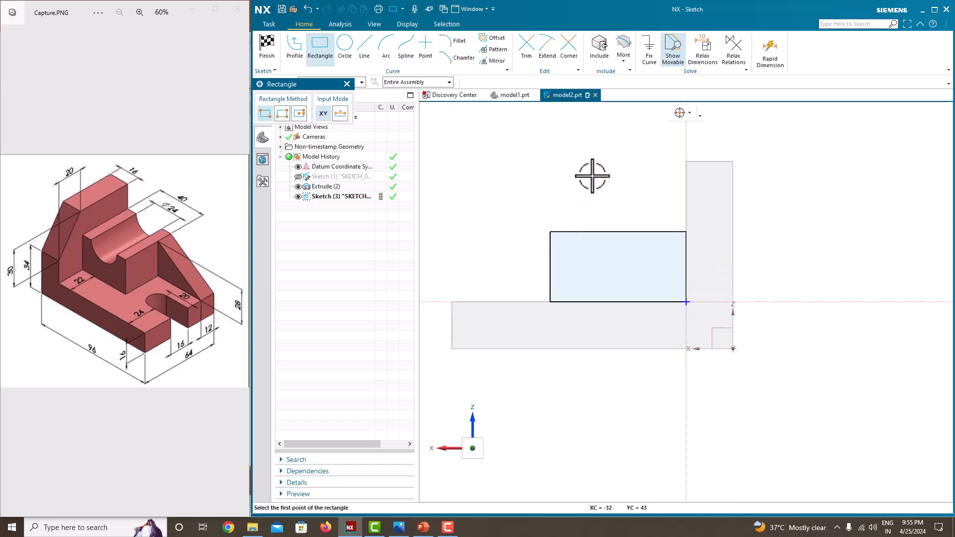
key("Escape")
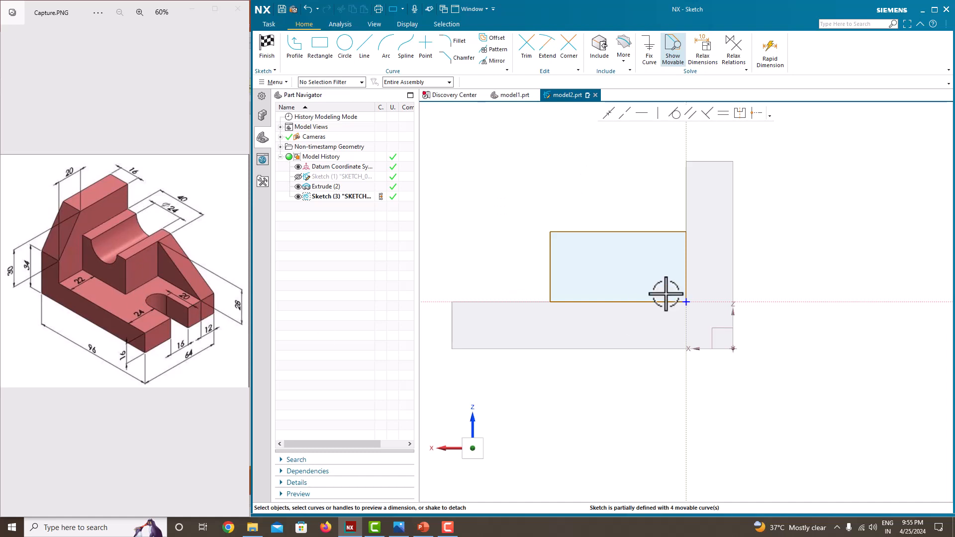
Dimension the rectangle's top edge at 40 mm and scale the entire sketch to it
left_click(632, 231)
left_click(622, 214)
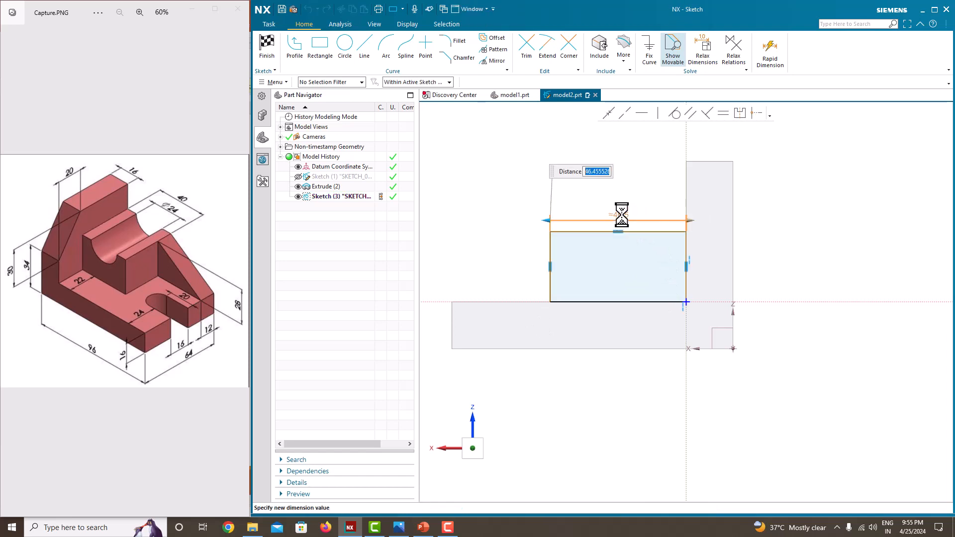
type("40")
key("Return")
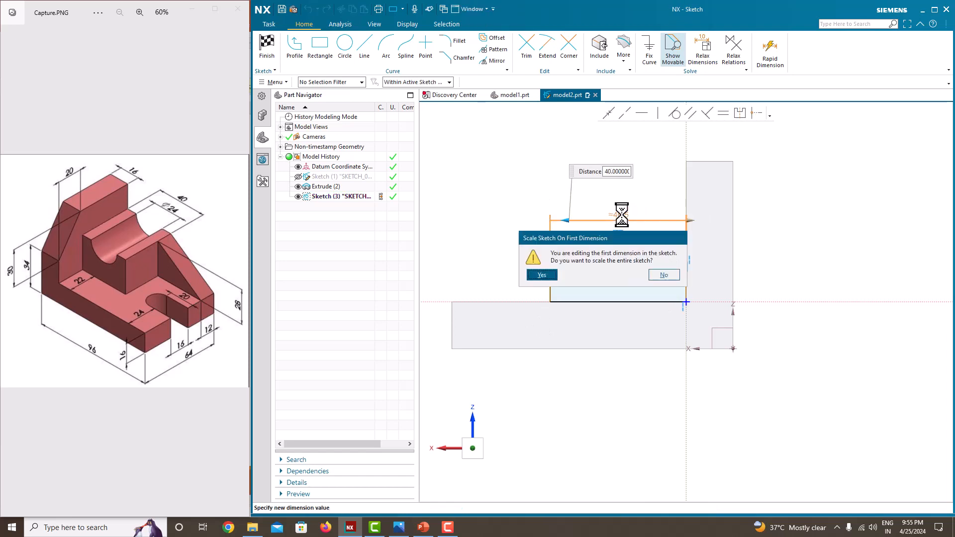
left_click(542, 274)
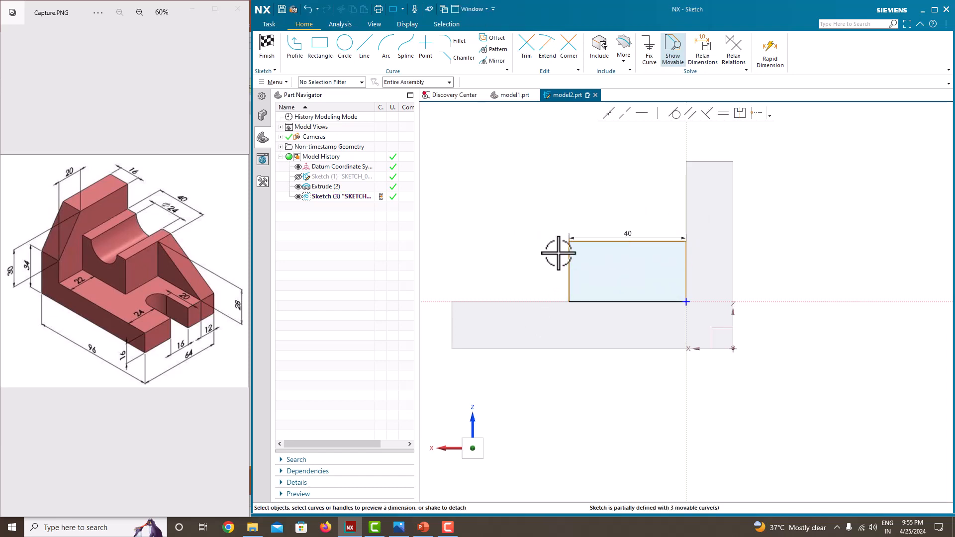
Dimension the rectangle's vertical edge at 28 mm
left_click(567, 266)
left_click(553, 273)
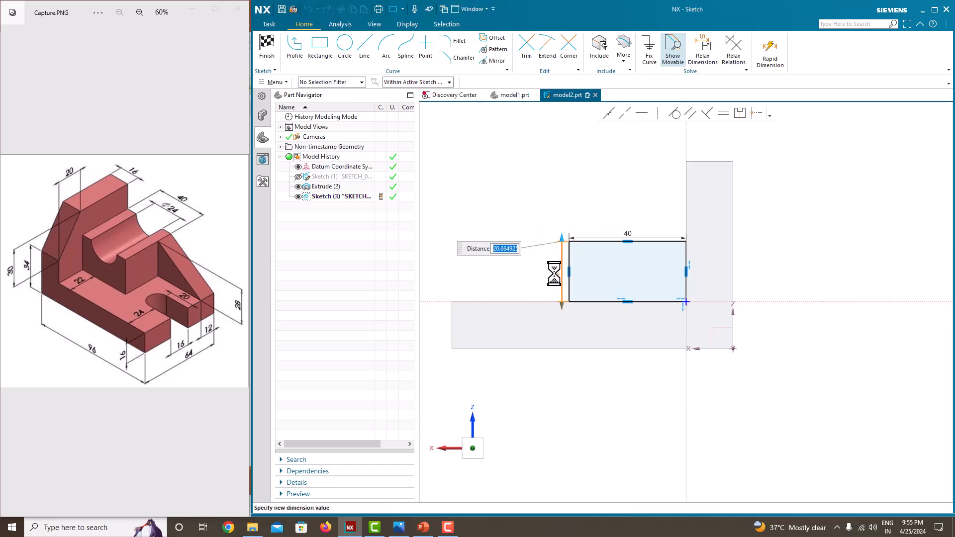
key("Return")
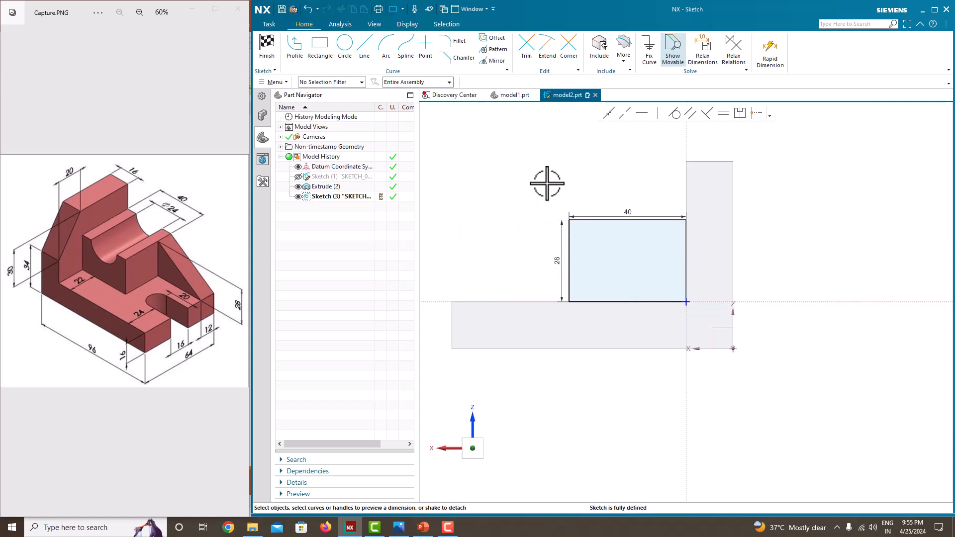
Finish the sketch and extrude the rectangle inward across the base by 64-22 mm, united with the L-shaped body
right_click(548, 183)
left_click(554, 189)
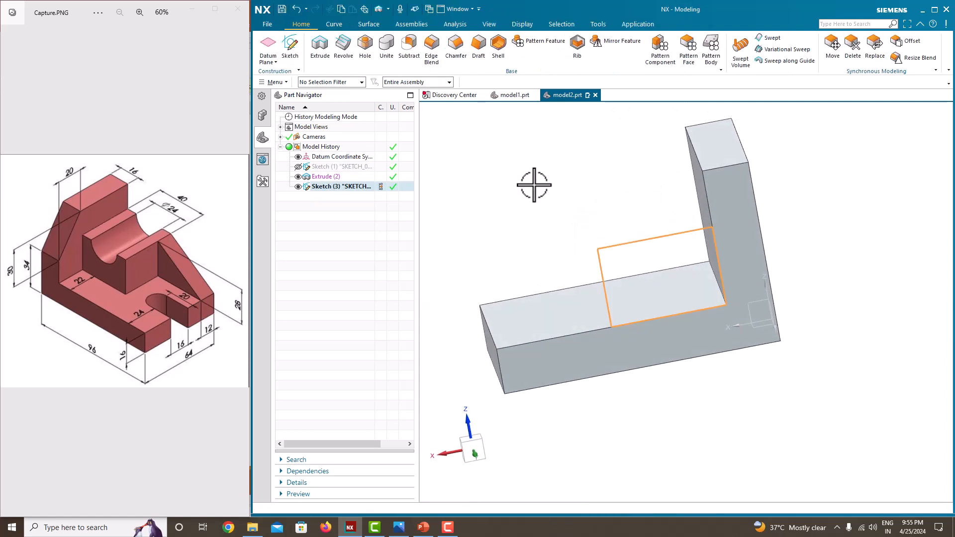
left_click(320, 45)
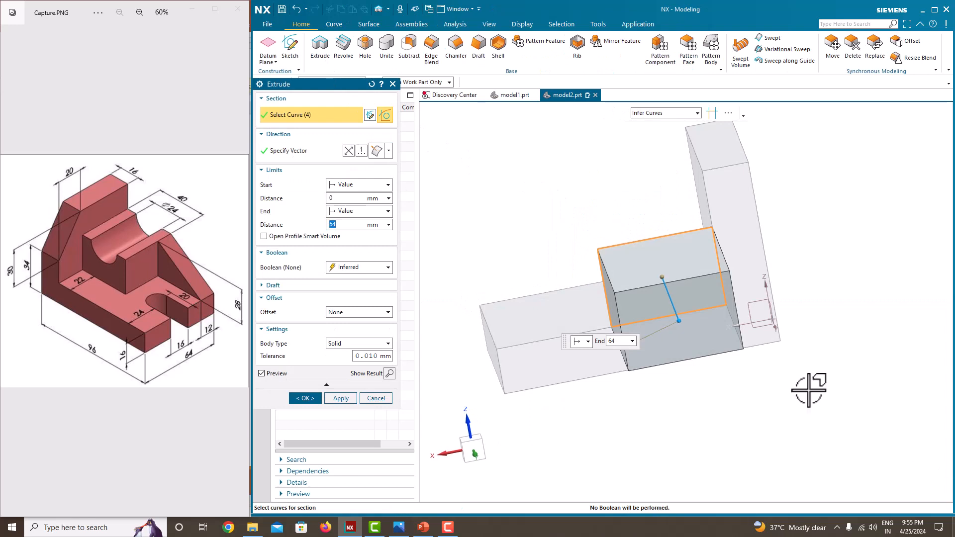
middle_click_drag(618, 341, 753, 326)
left_click_drag(754, 327, 586, 255)
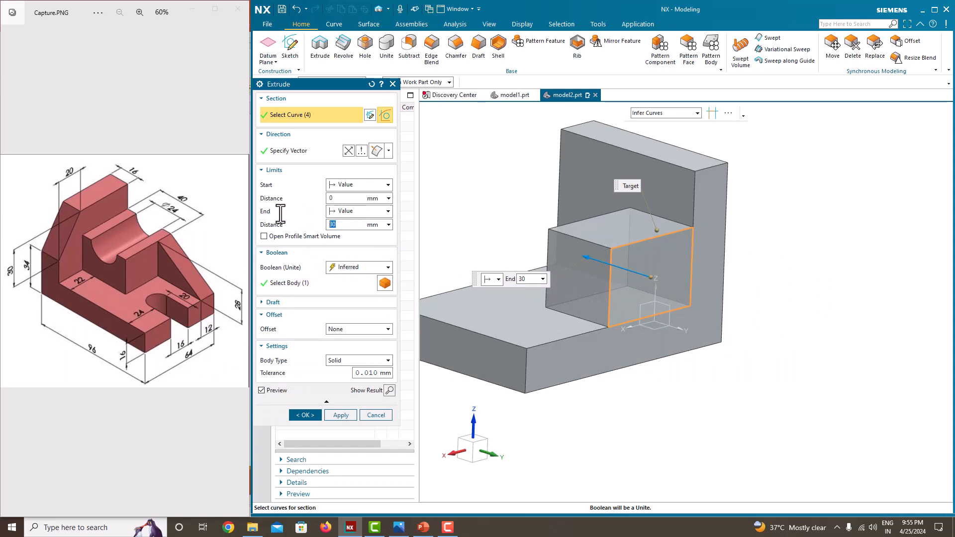
key("Return")
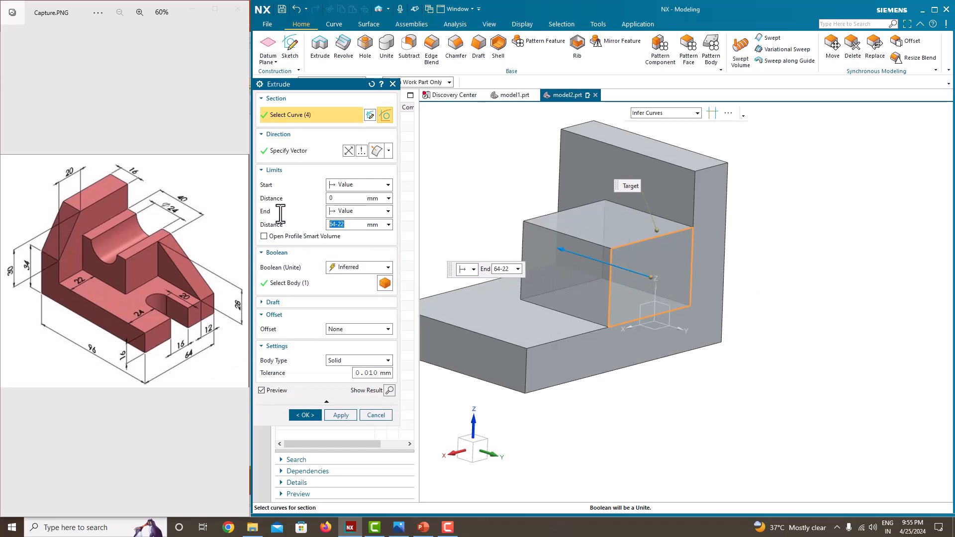
left_click(306, 415)
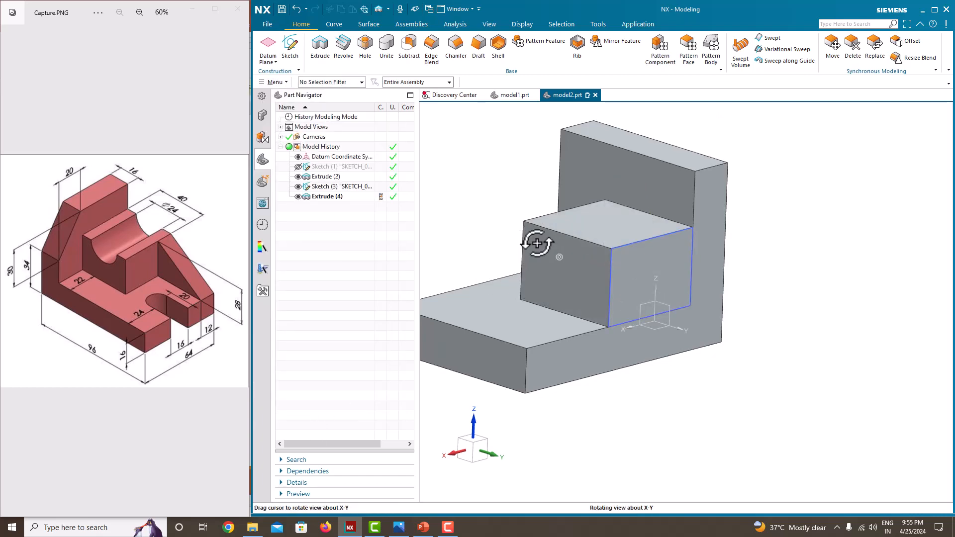
Hide the block's sketch and start a new sketch on the stepped side face flush with the block
middle_click_drag(539, 241, 577, 271)
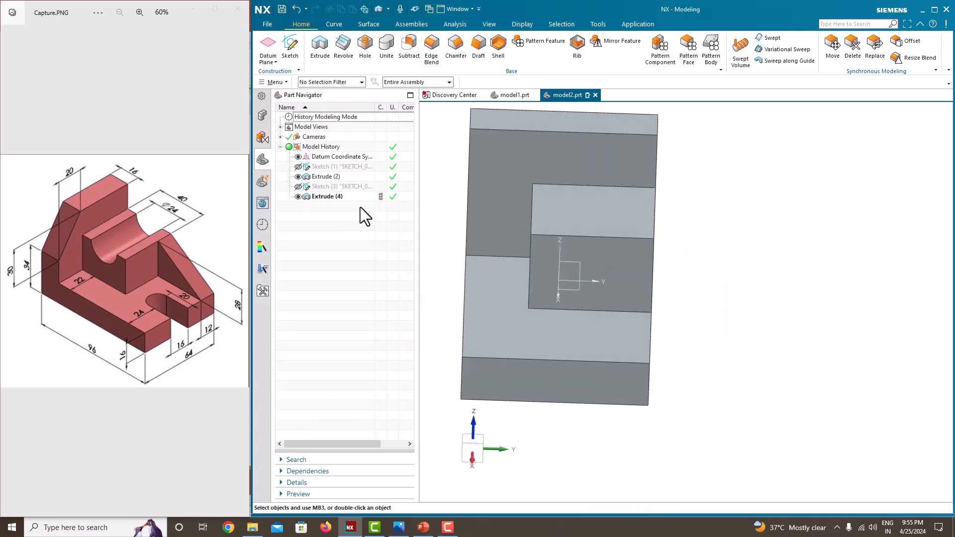
middle_click_drag(644, 306, 635, 331)
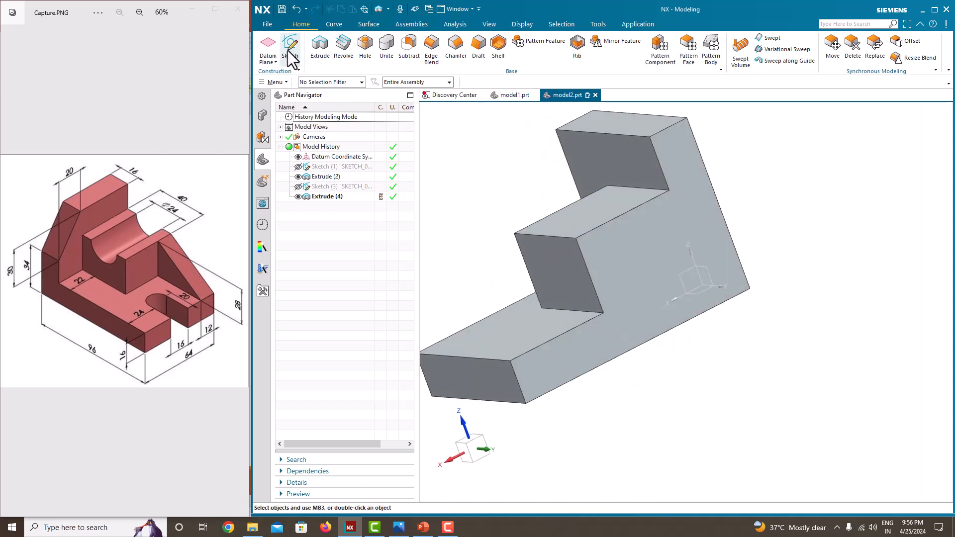
left_click(289, 49)
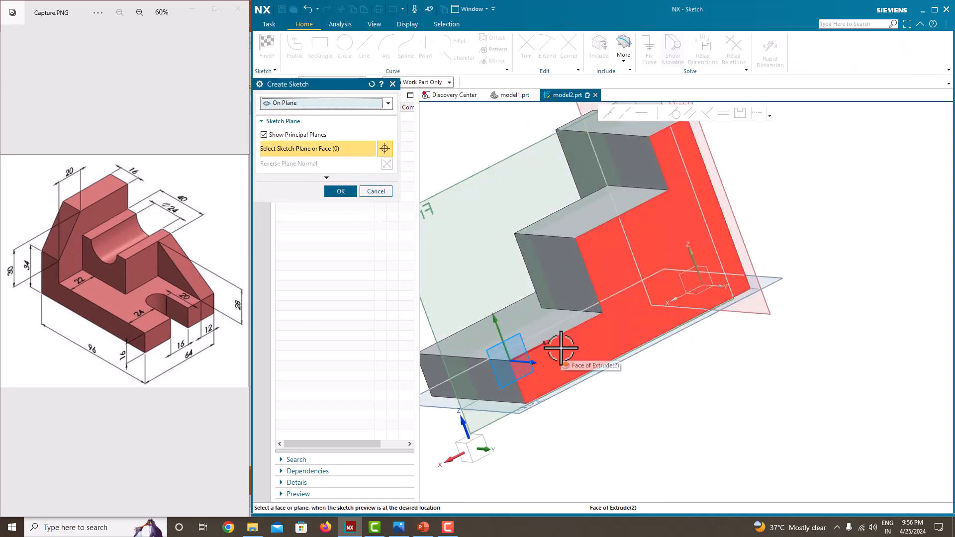
left_click(560, 348)
left_click(334, 190)
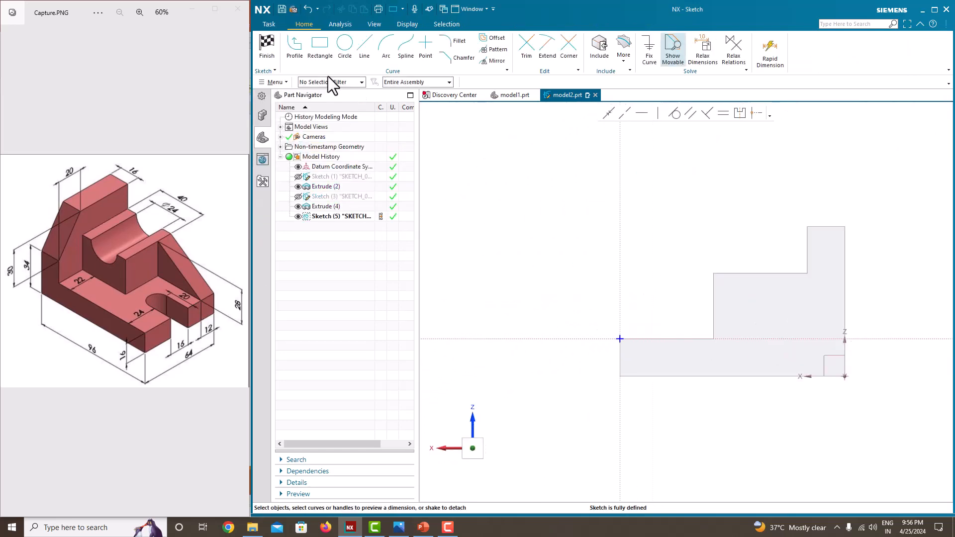
Draw a slanted Profile line from the block's upper front corner to the top corner at the base's free end
left_click(294, 52)
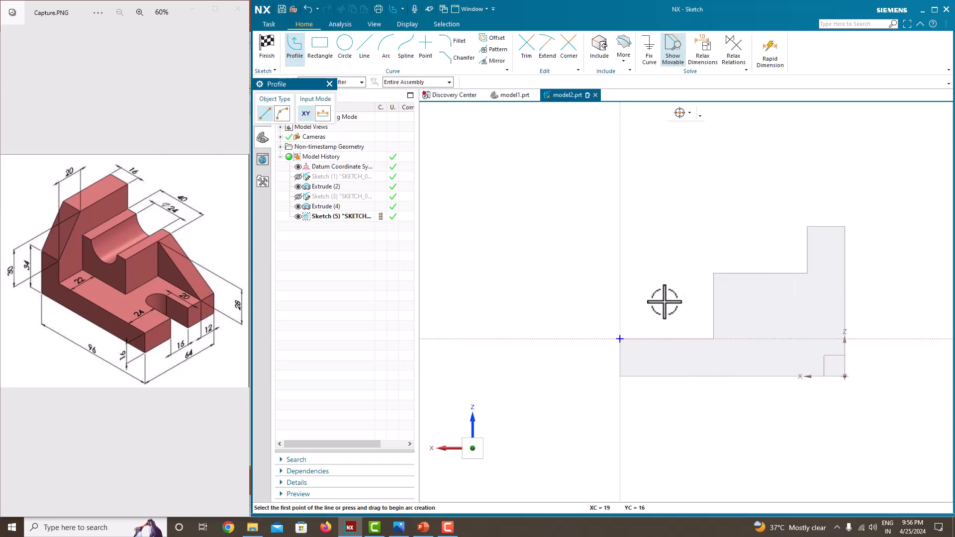
left_click(713, 273)
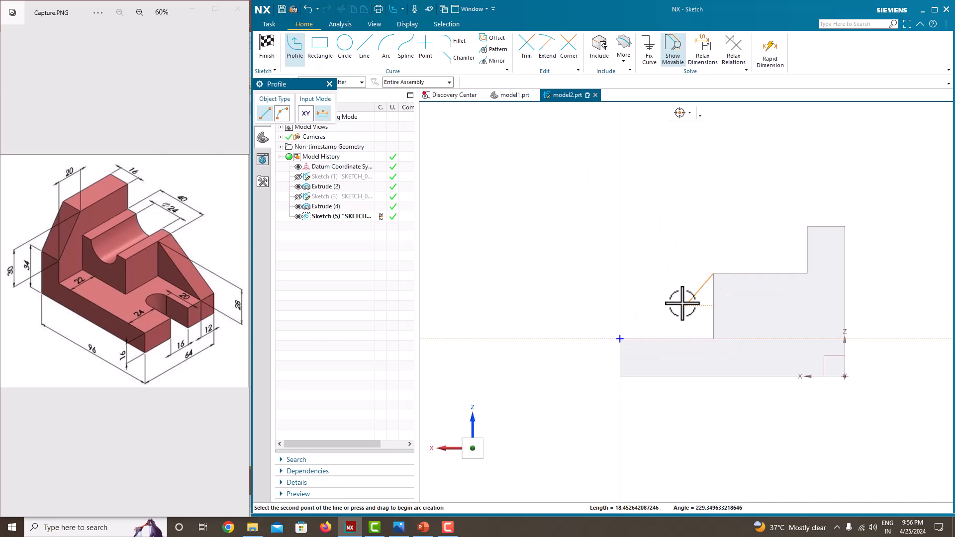
left_click(619, 339)
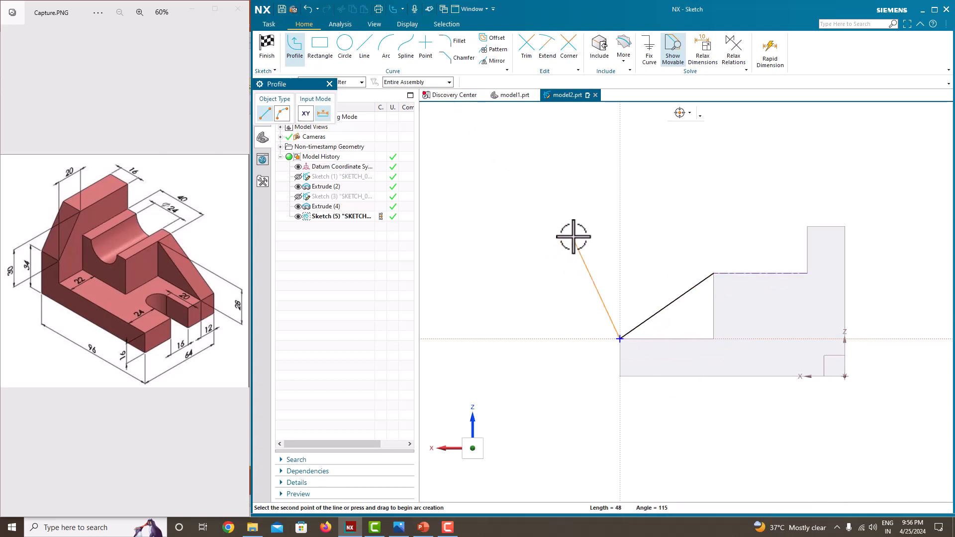
key("Escape")
key("Escape")
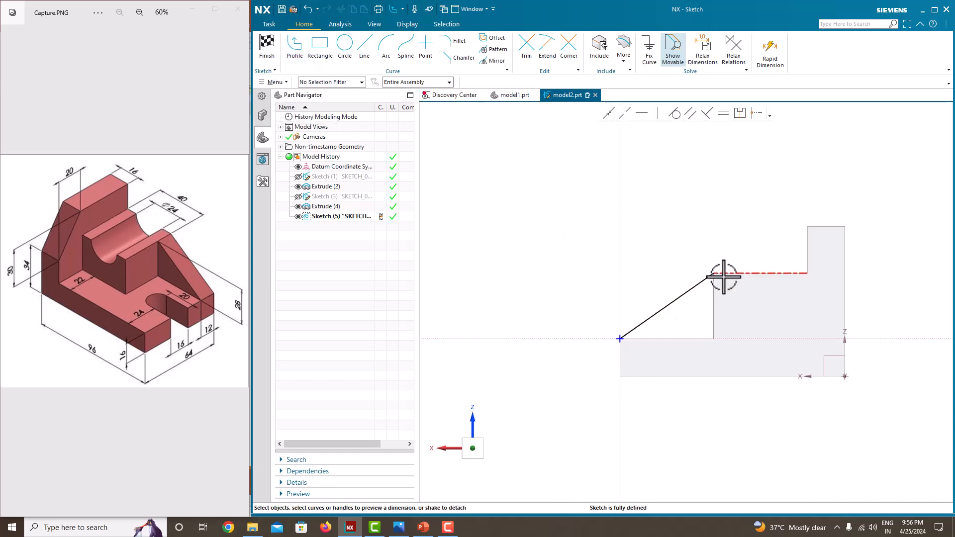
Finish the sketch and create a 12 mm thick Rib from the slanted line, parallel to the section plane and directed inward over the base
right_click(565, 224)
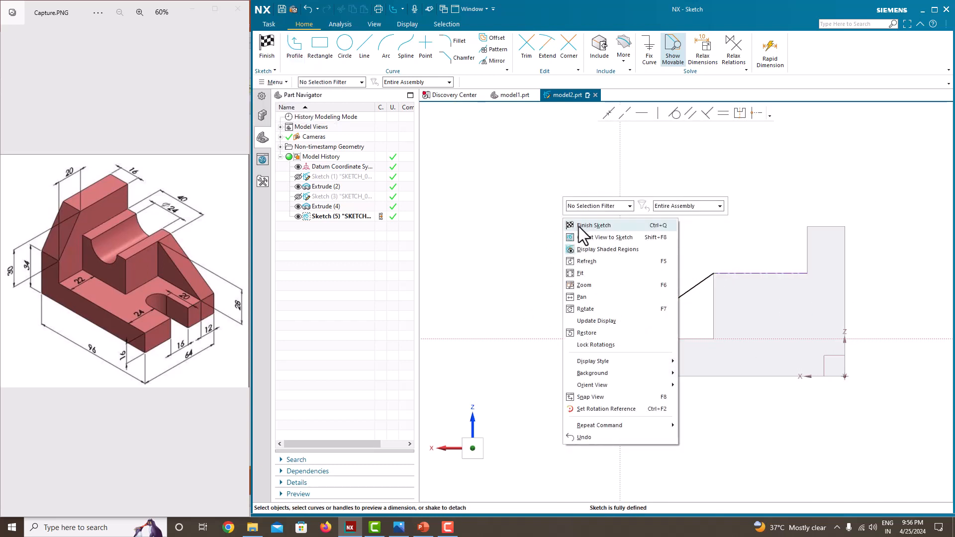
left_click(577, 225)
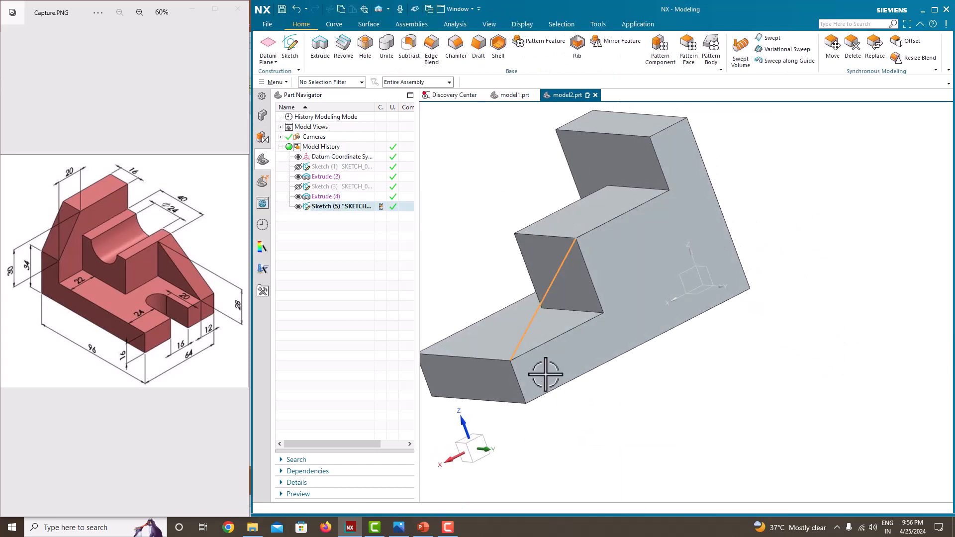
left_click(577, 52)
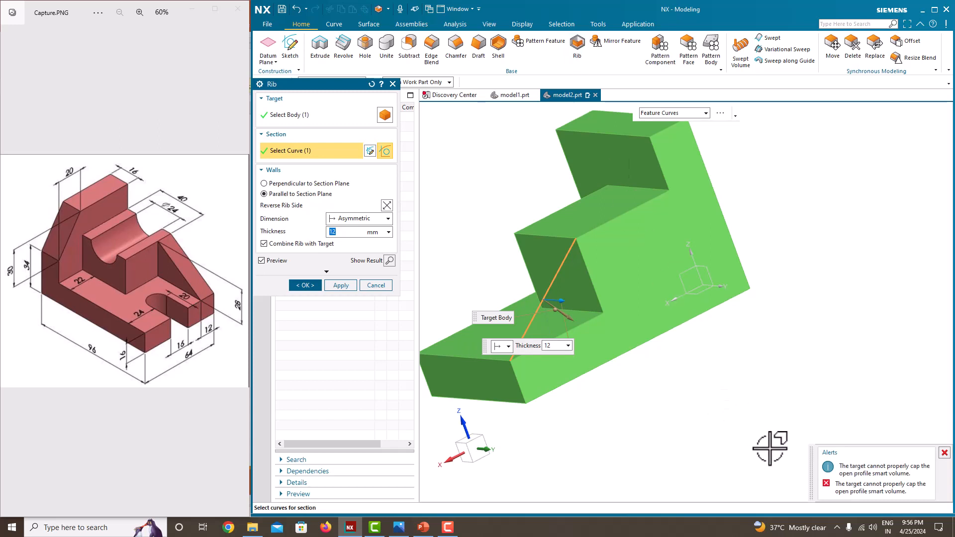
middle_click_drag(682, 373, 740, 366)
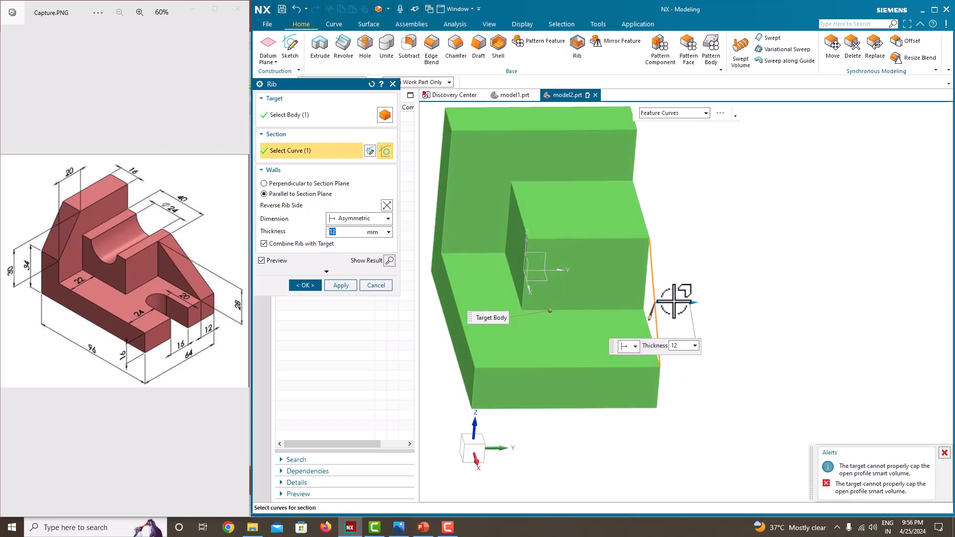
left_click_drag(689, 301, 639, 303)
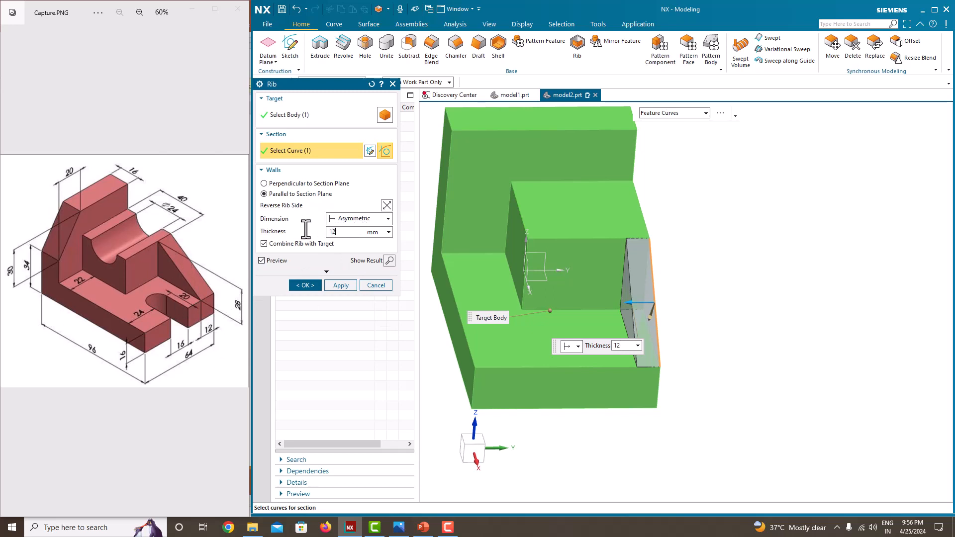
type("12")
key("Return")
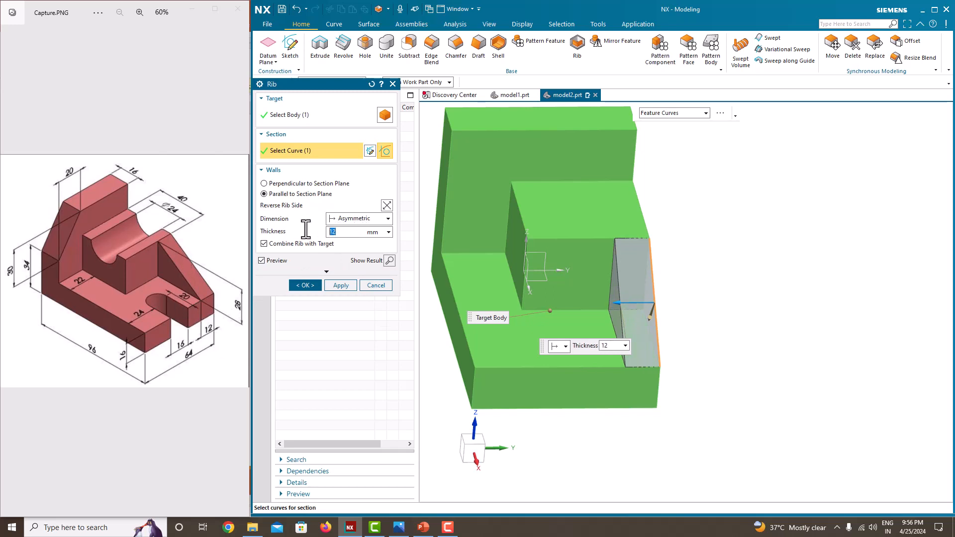
left_click(305, 285)
Start a new sketch on the front face of the upright back wall
middle_click_drag(686, 298, 716, 253)
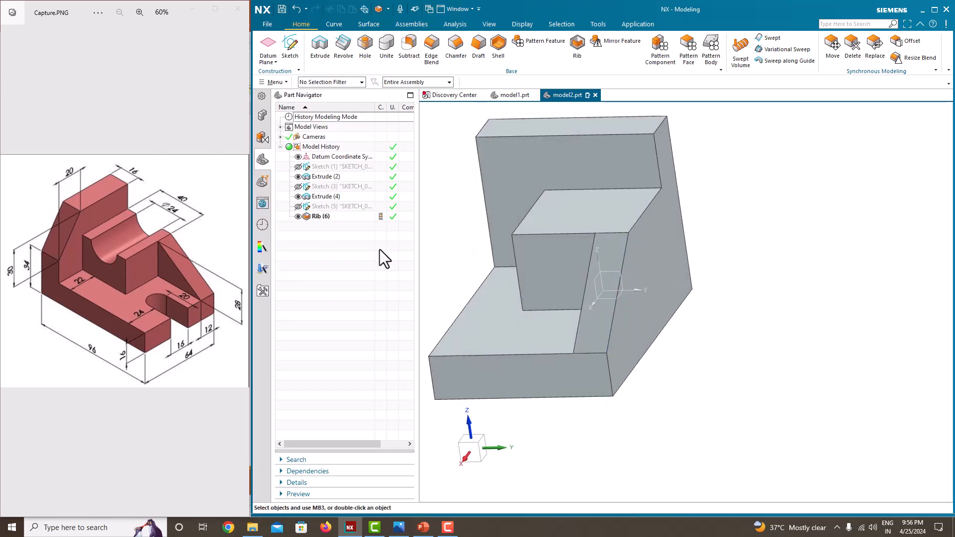
middle_click_drag(537, 296, 646, 351)
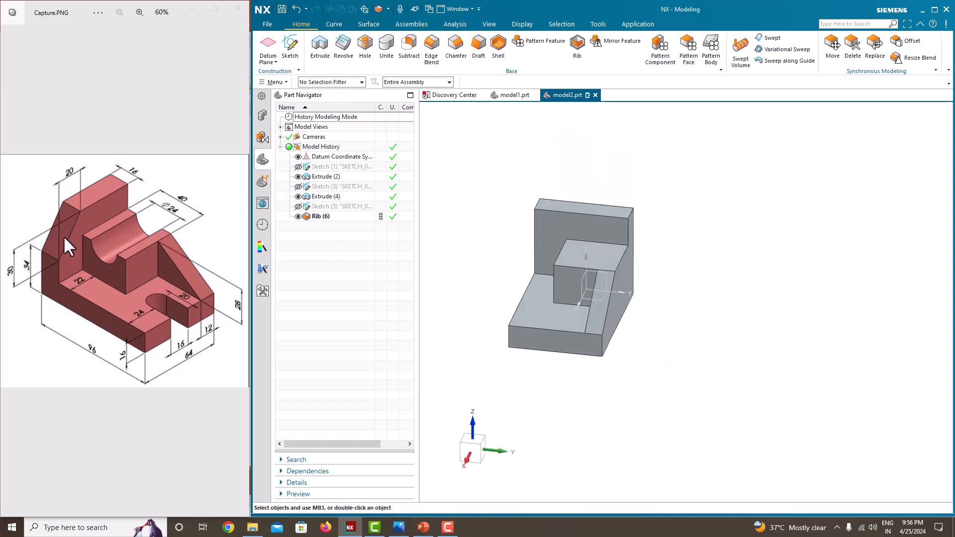
left_click(290, 47)
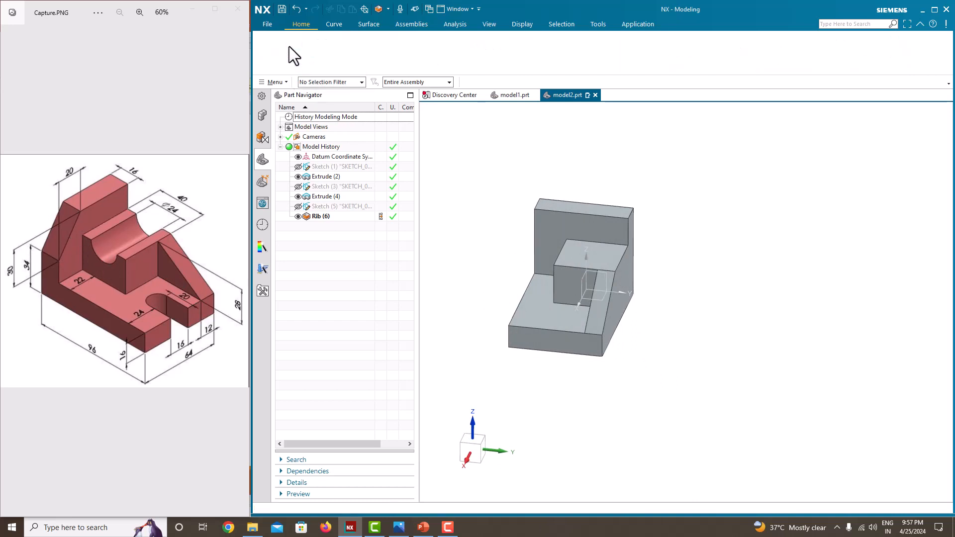
left_click(541, 229)
left_click(340, 191)
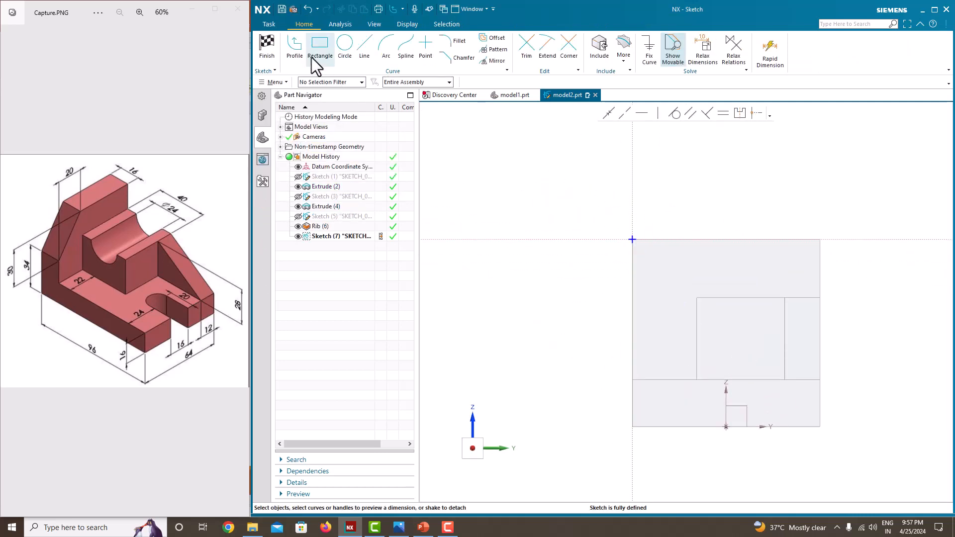
Draw a closed Profile triangle at the wall's upper corner opposite the rib, about 16 mm along the top edge
left_click(298, 50)
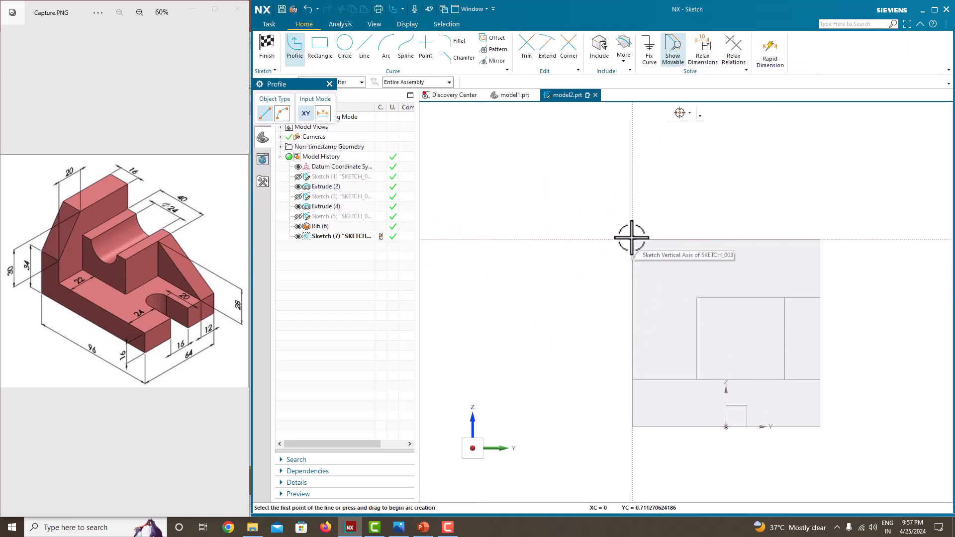
left_click(424, 85)
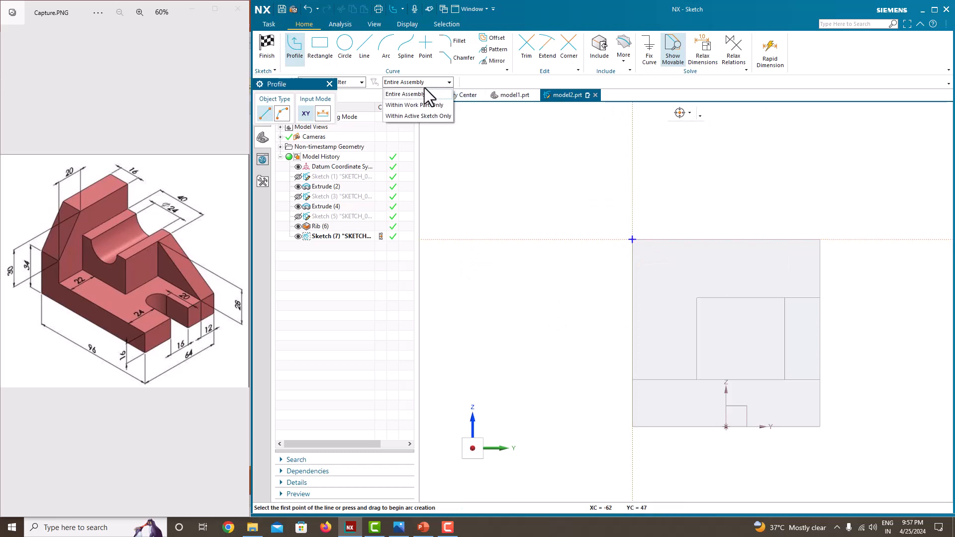
left_click(425, 93)
scroll(709, 271, "up", 3)
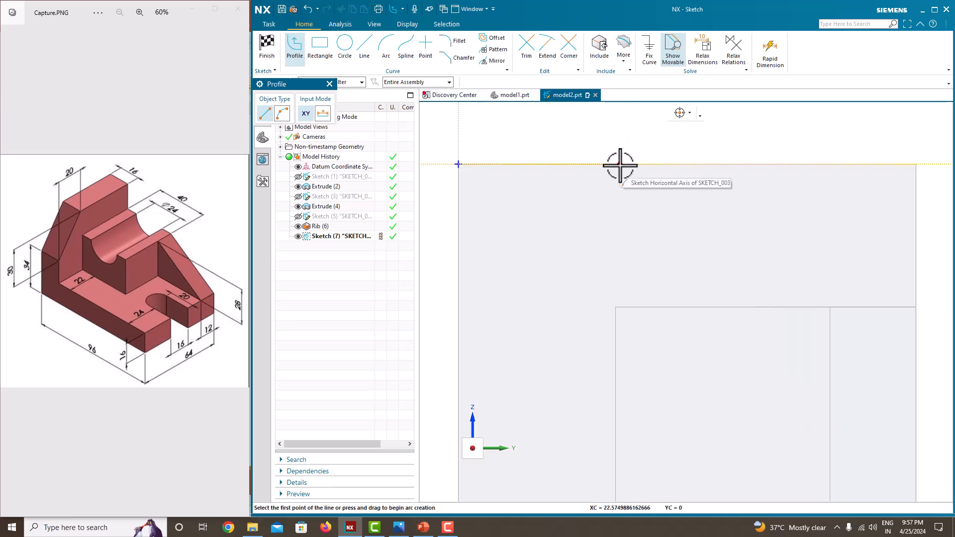
scroll(552, 194, "down", 3)
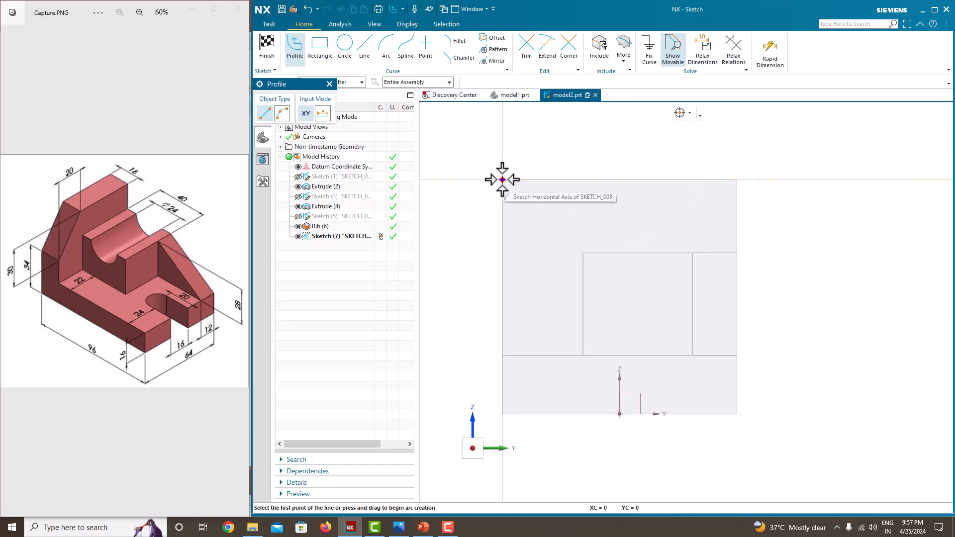
left_click(502, 180)
left_click(502, 256)
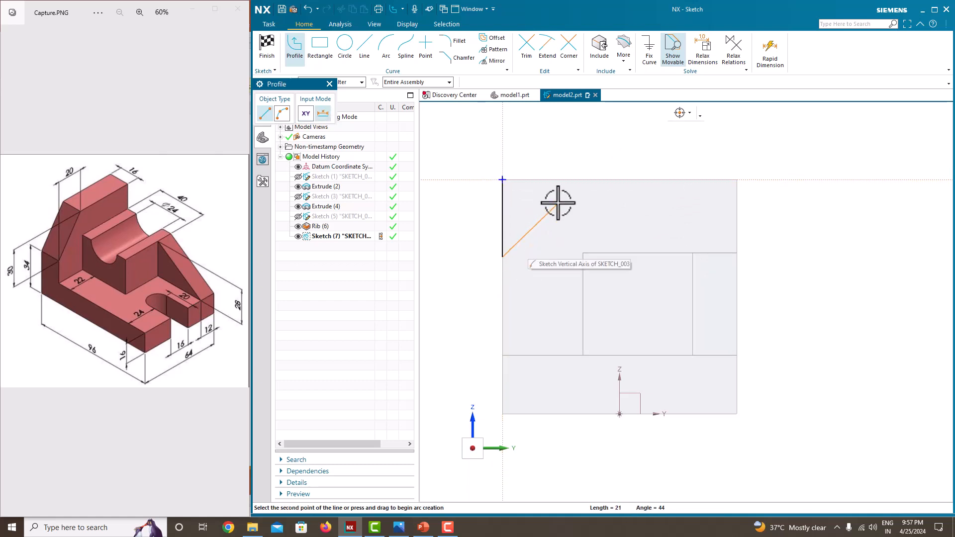
left_click(561, 180)
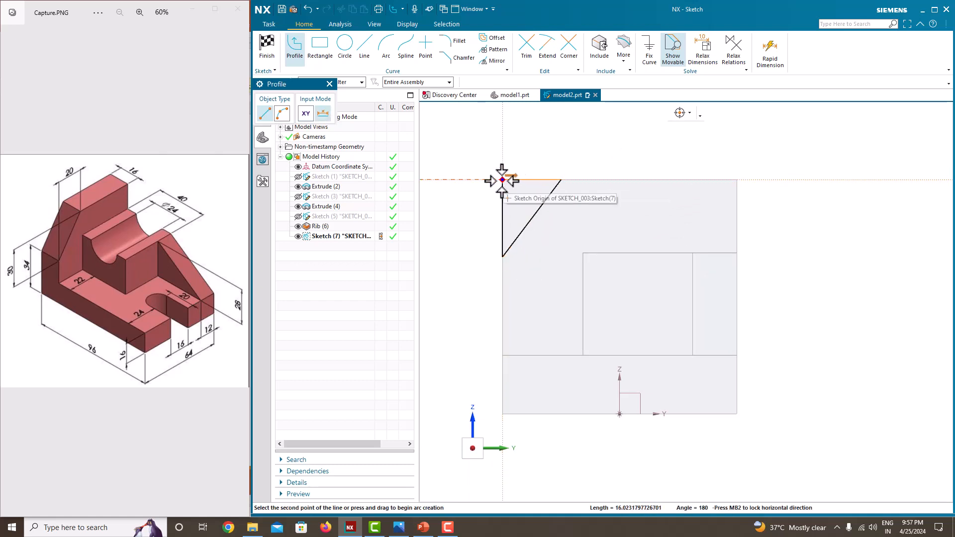
left_click(502, 179)
middle_click(476, 152)
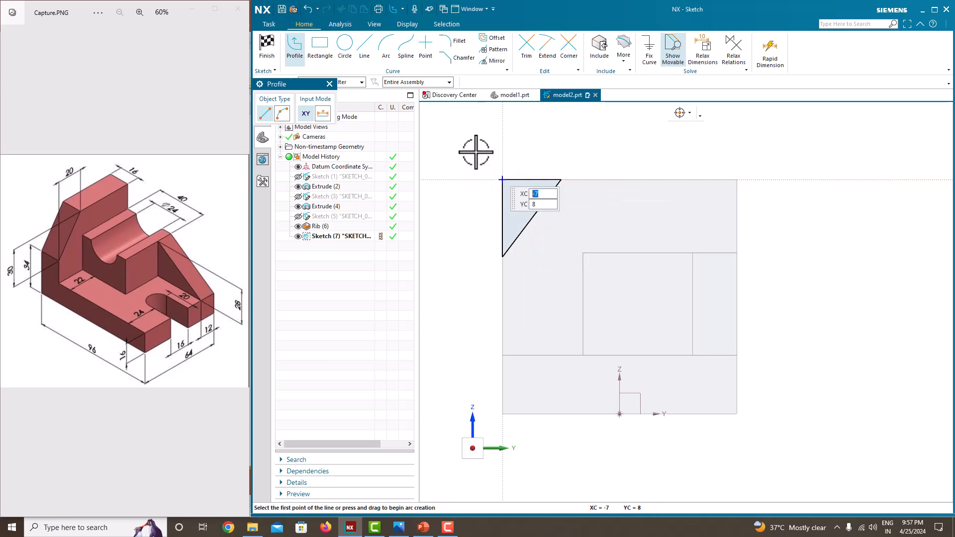
middle_click(476, 152)
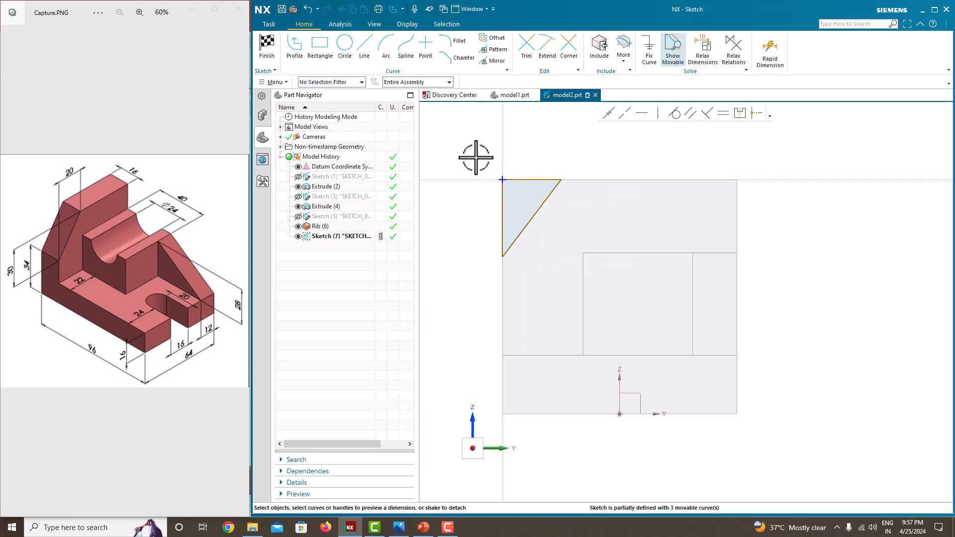
Dimension the triangle's horizontal edge at 20 mm, scaling the whole sketch, and its vertical edge at 30 mm
left_click(532, 180)
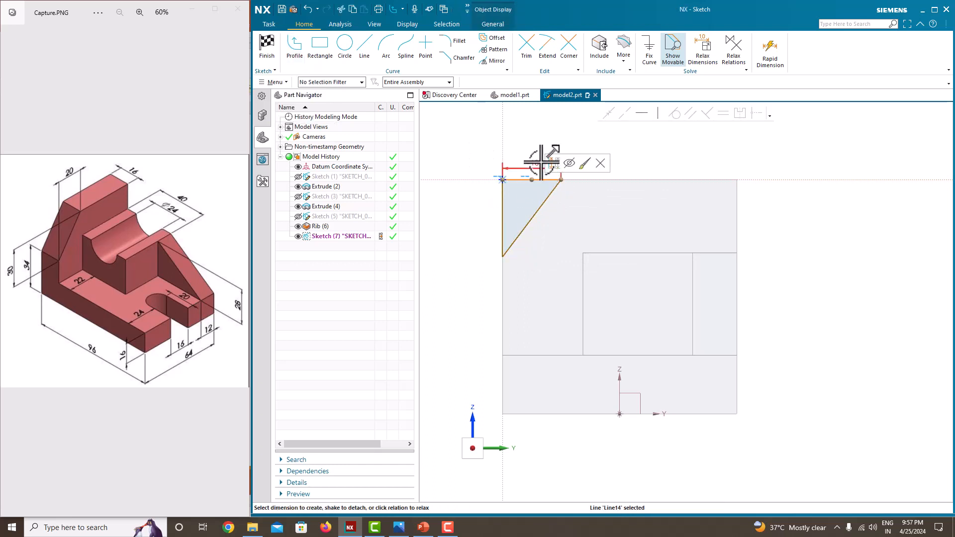
left_click(536, 162)
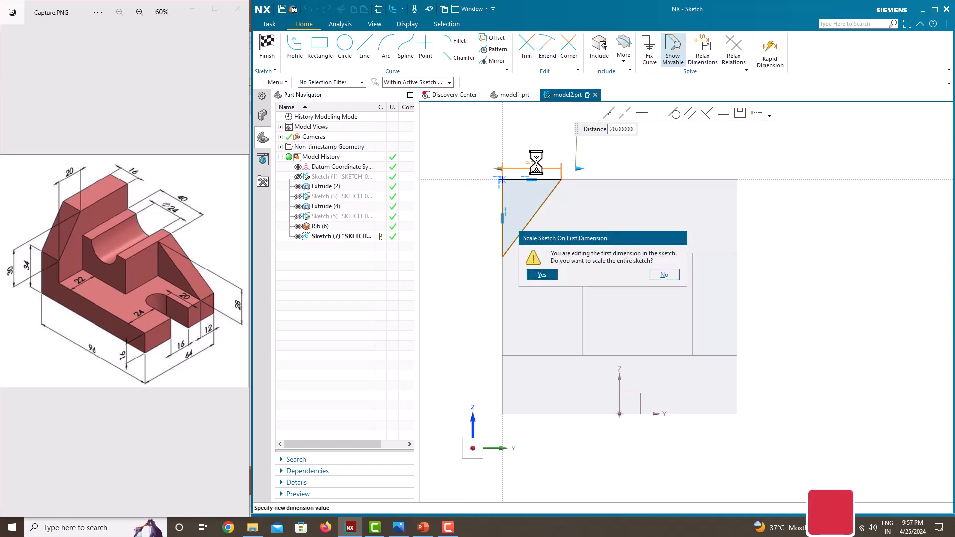
left_click(542, 275)
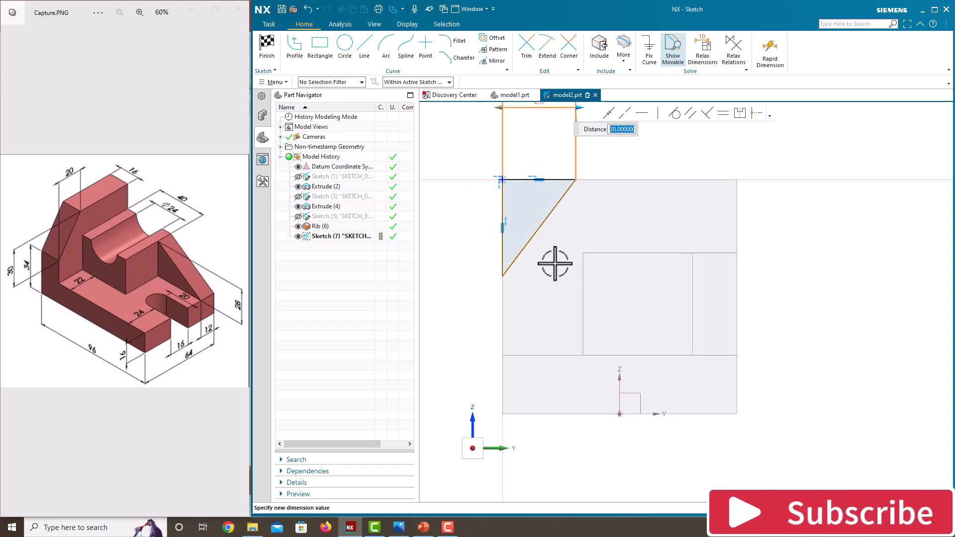
key("Return")
left_click(502, 223)
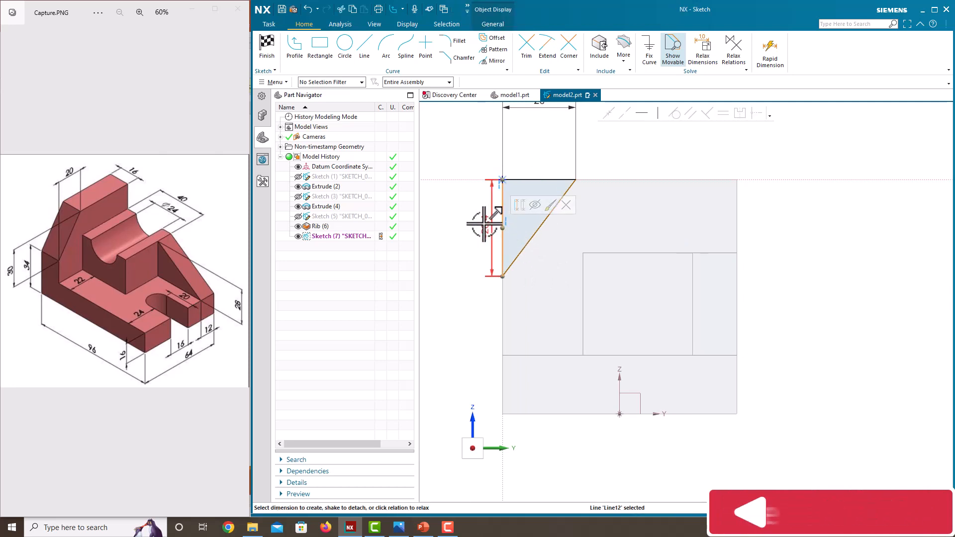
left_click(483, 226)
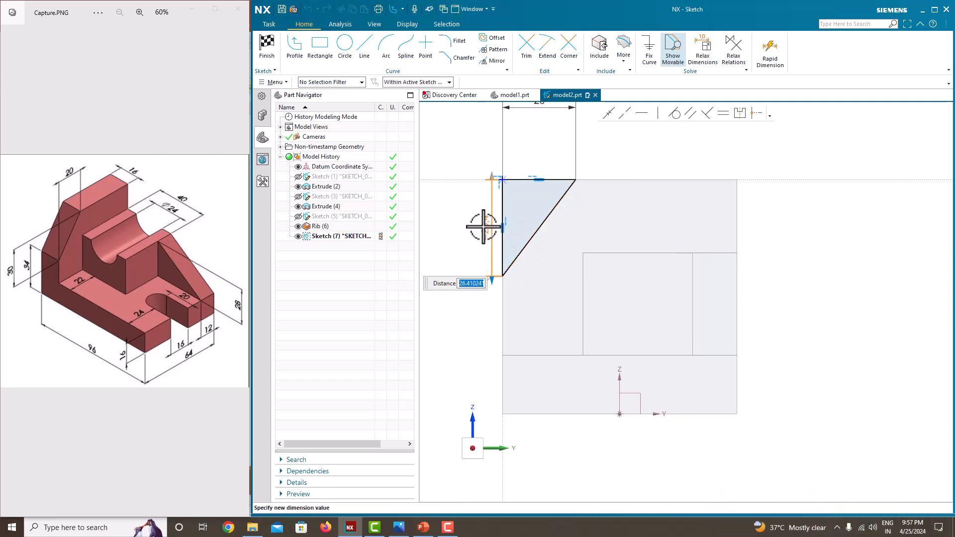
key("Return")
Finish the sketch and extrude the triangle back through the wall with the Until Next limit, subtracting it from the body
scroll(671, 282, "down", 3)
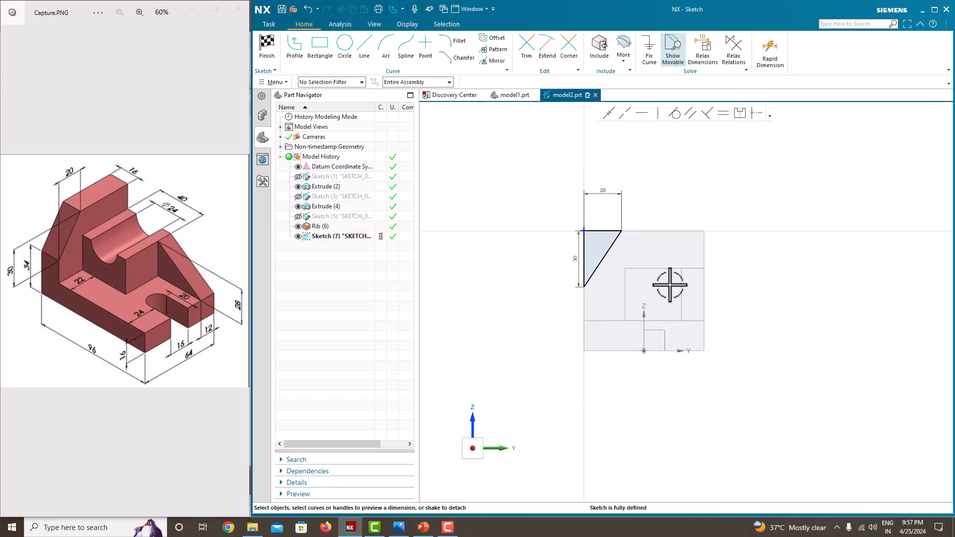
middle_click_drag(672, 281, 598, 234)
scroll(599, 234, "up", 1)
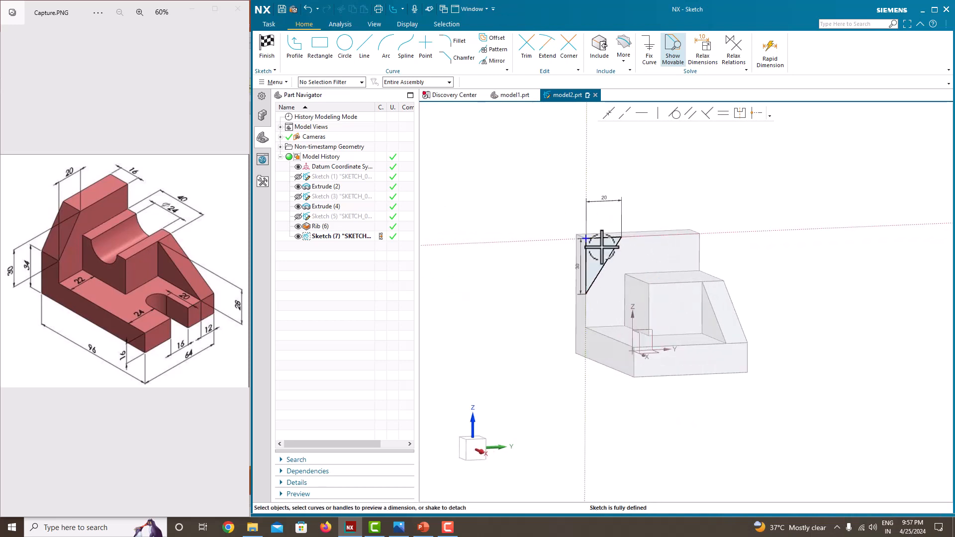
right_click(517, 164)
left_click(525, 181)
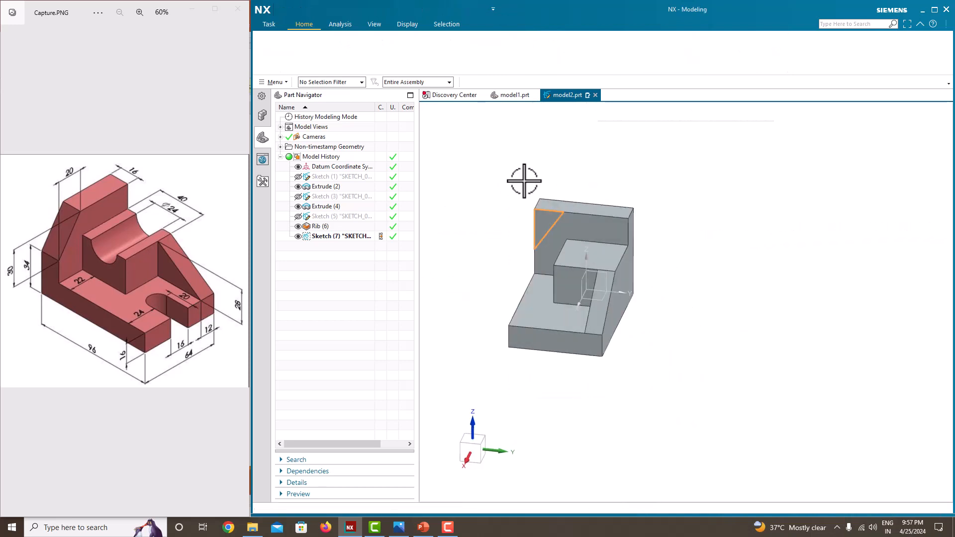
left_click(323, 55)
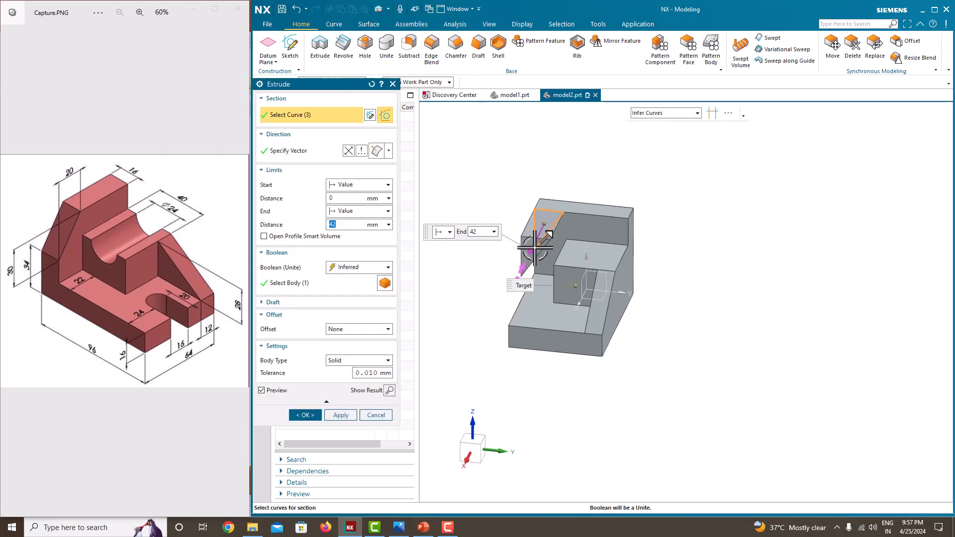
left_click_drag(529, 234, 558, 181)
left_click(356, 212)
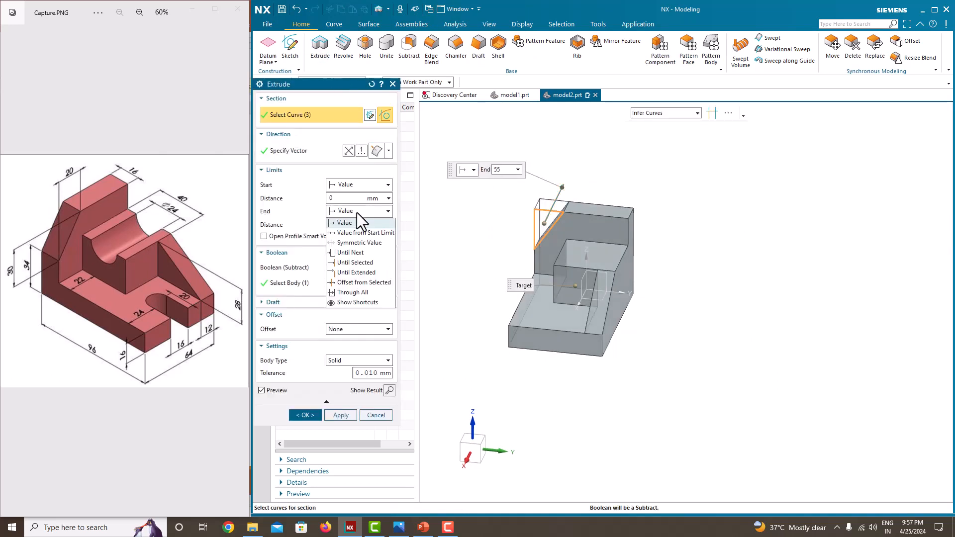
left_click(353, 252)
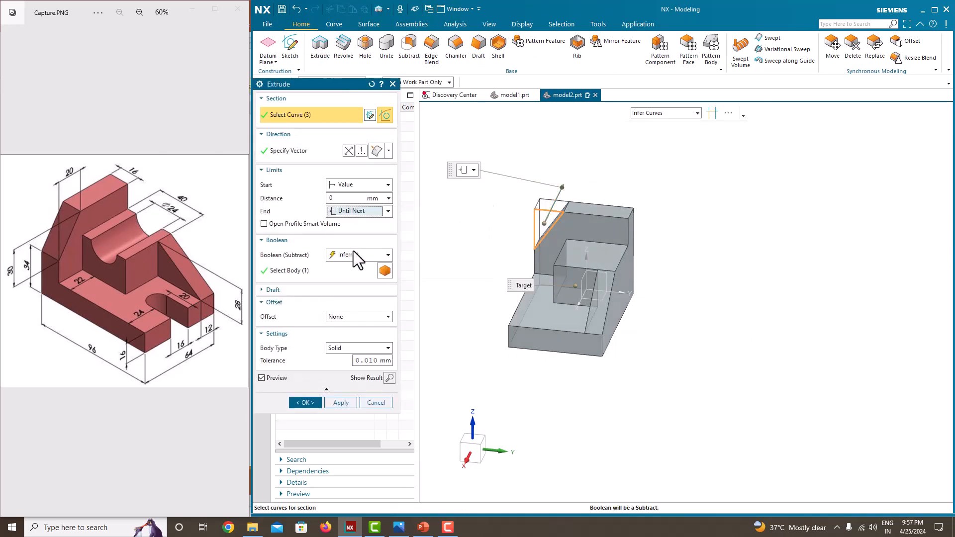
left_click(305, 403)
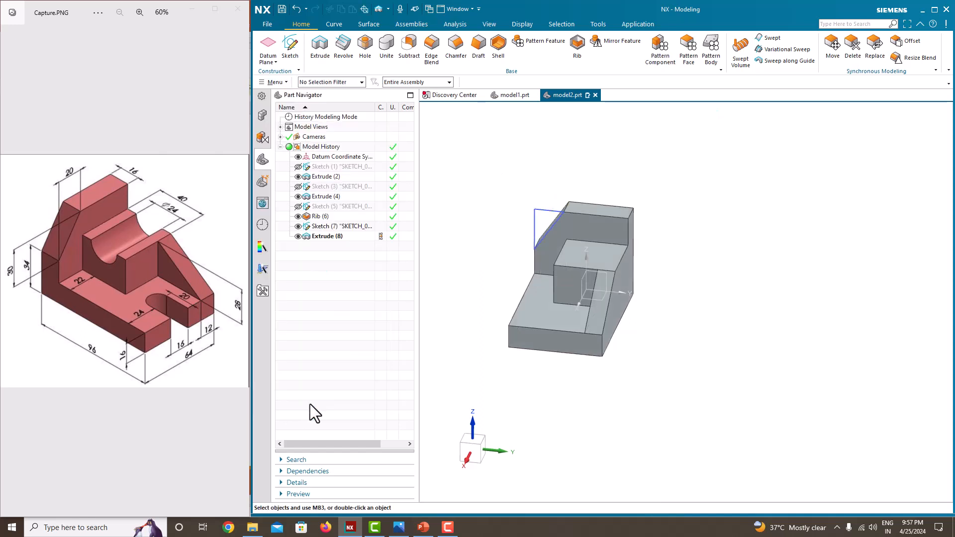
Hide the wall corner's triangle sketch and start a new sketch on the bracket's flat side face beside the block
left_click(298, 227)
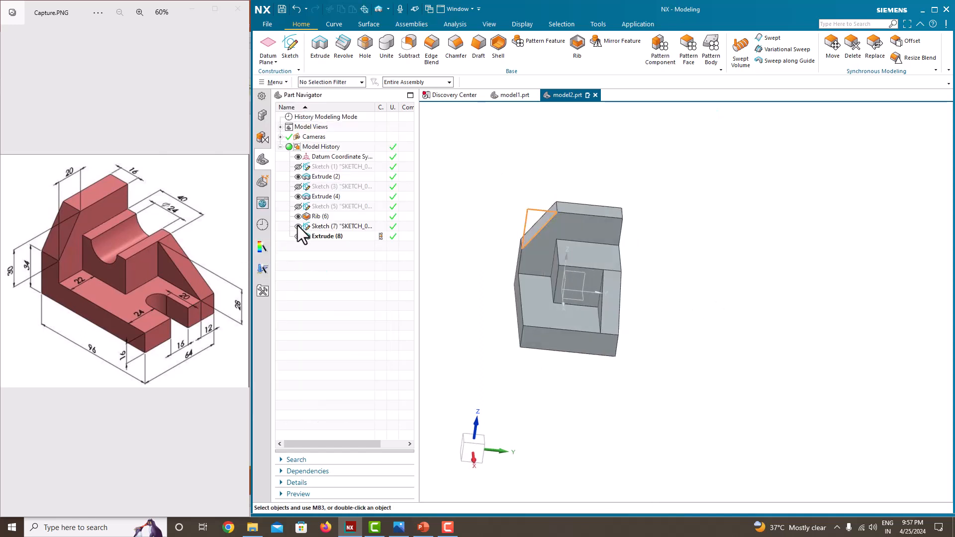
middle_click_drag(550, 207, 600, 233)
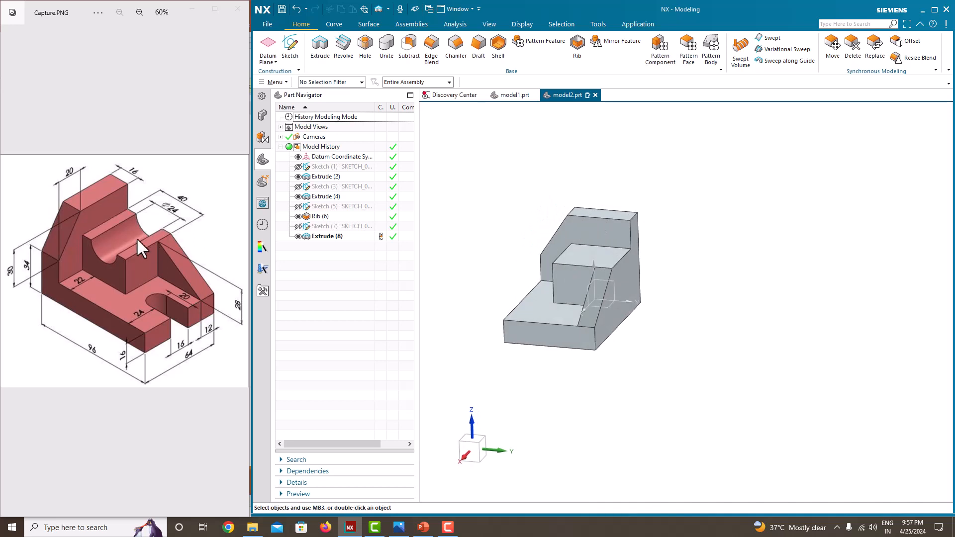
middle_click_drag(649, 325, 605, 331)
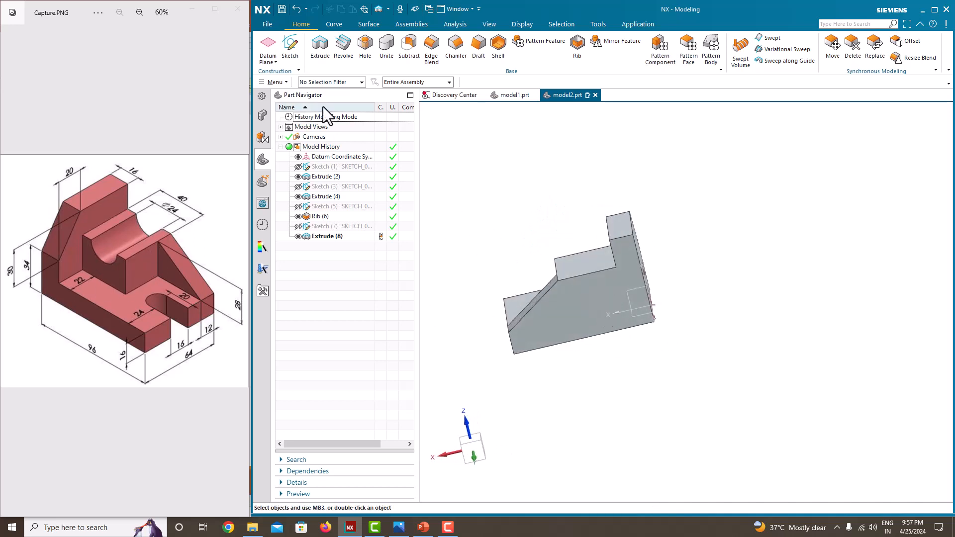
left_click(296, 55)
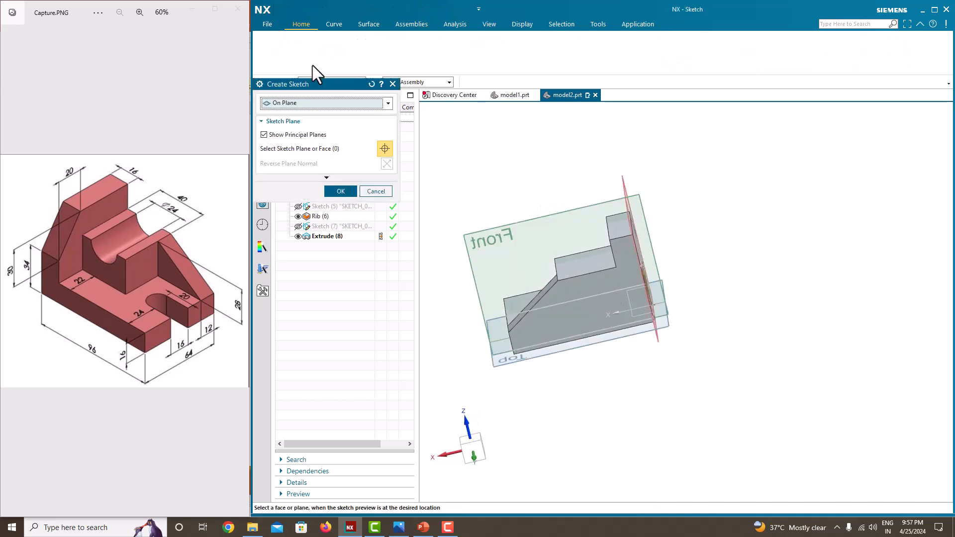
left_click(575, 291)
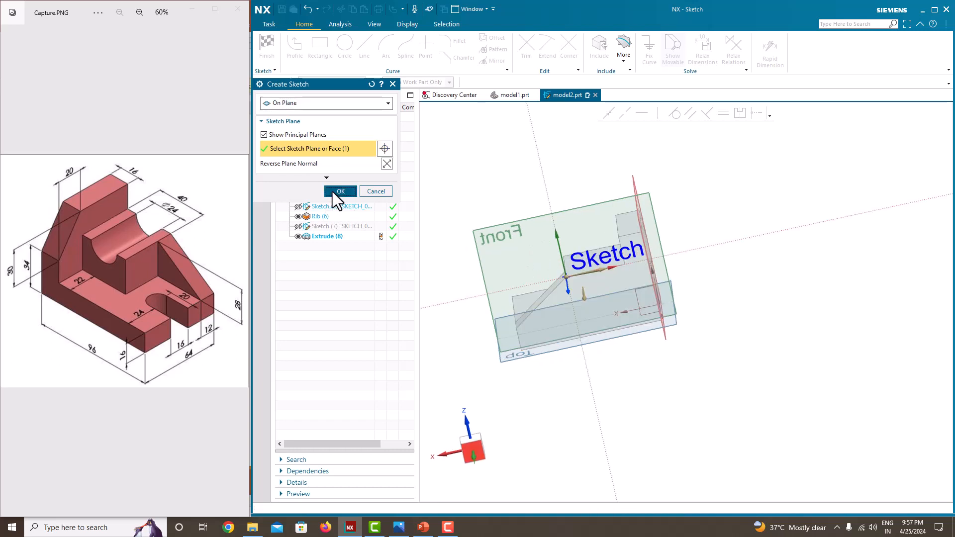
left_click(332, 192)
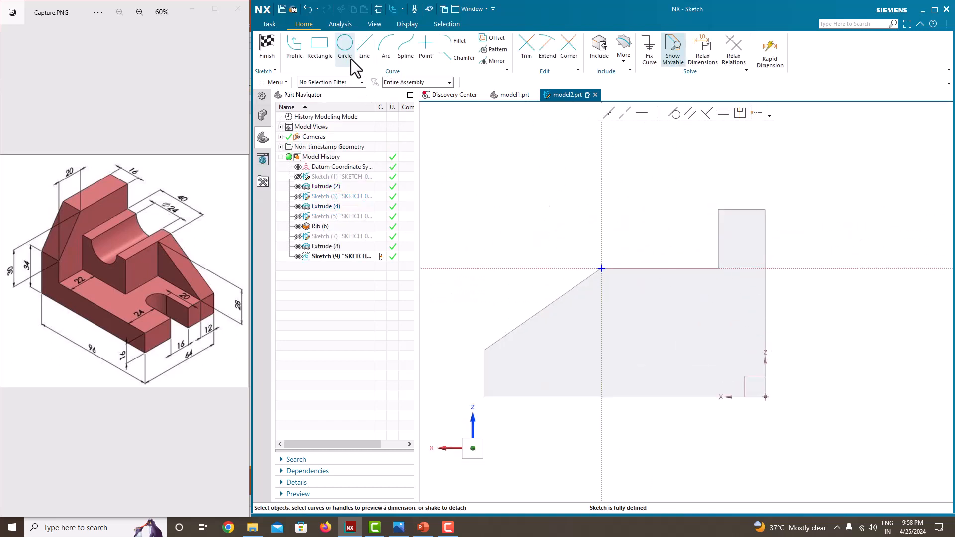
Draw a circle centred on the block's top edge, near the middle of that edge
left_click(347, 59)
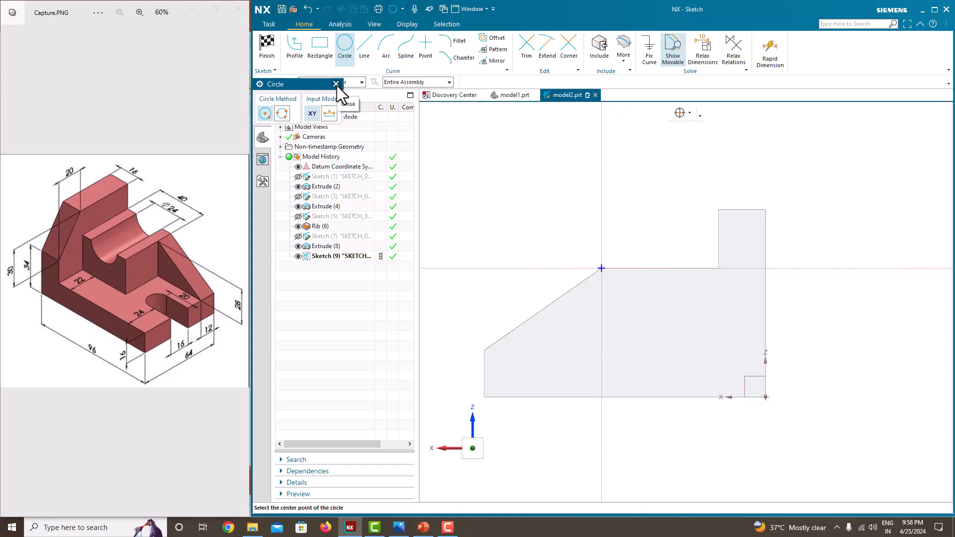
left_click(661, 269)
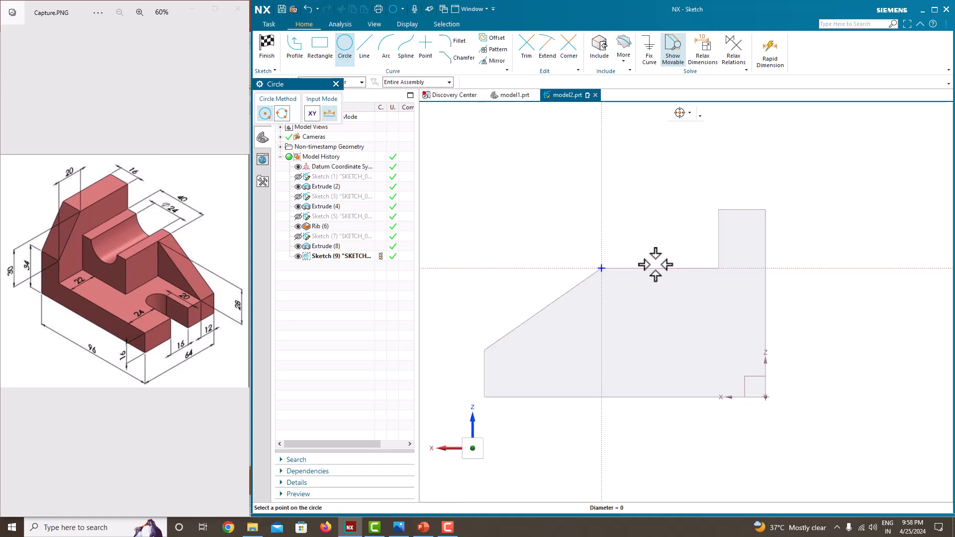
left_click(635, 237)
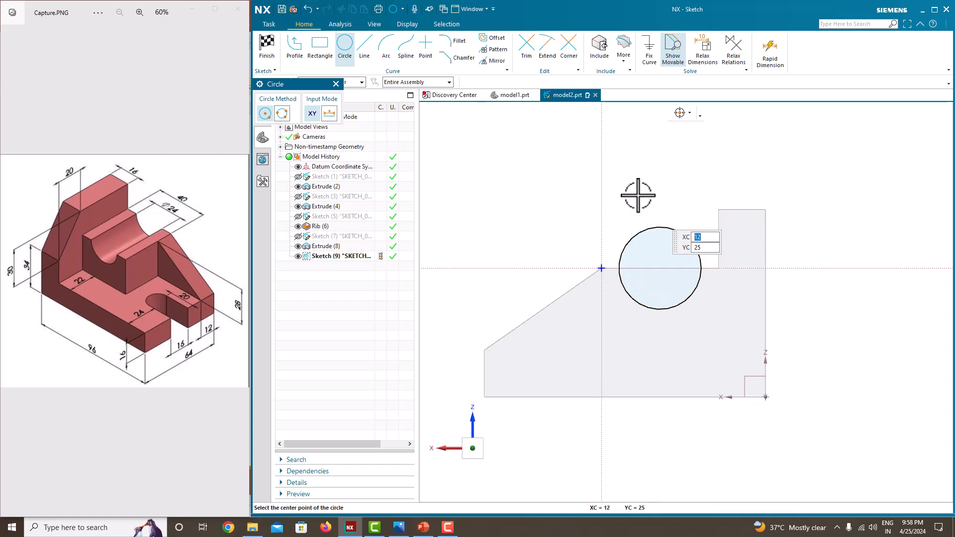
key("Escape")
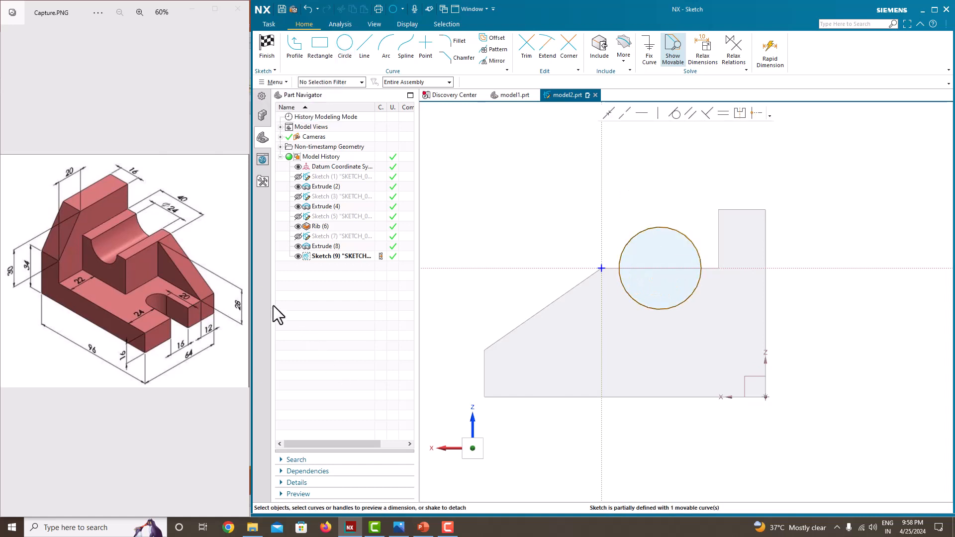
Dimension the circle's diameter at 24 mm, scaling the whole sketch, and its centre 20 mm from the sketch's vertical axis
left_click(667, 227)
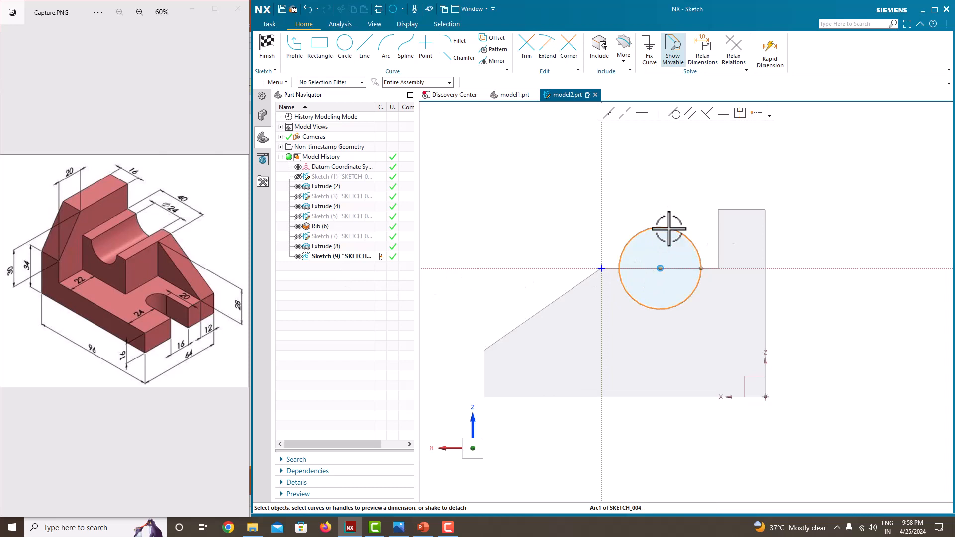
left_click(718, 240)
key("Return")
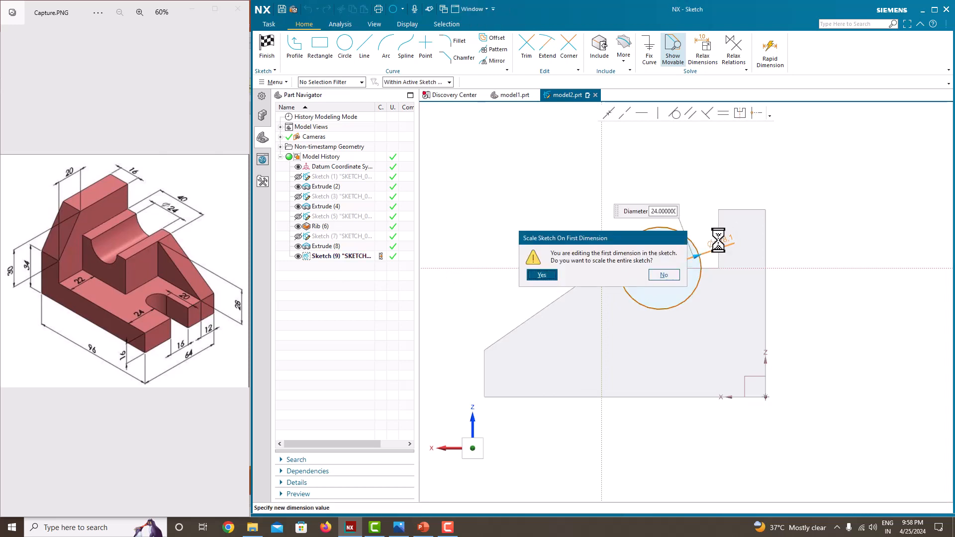
left_click(547, 274)
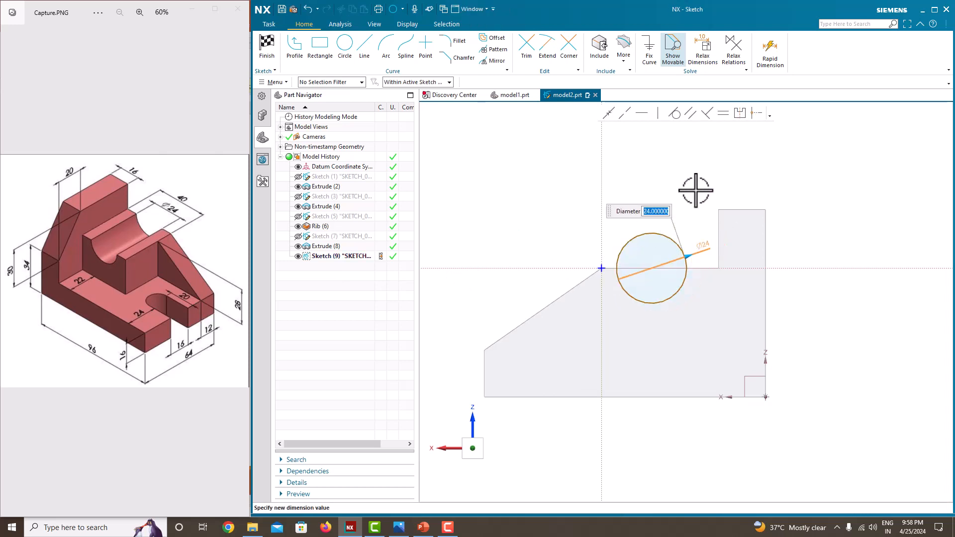
left_click(594, 221)
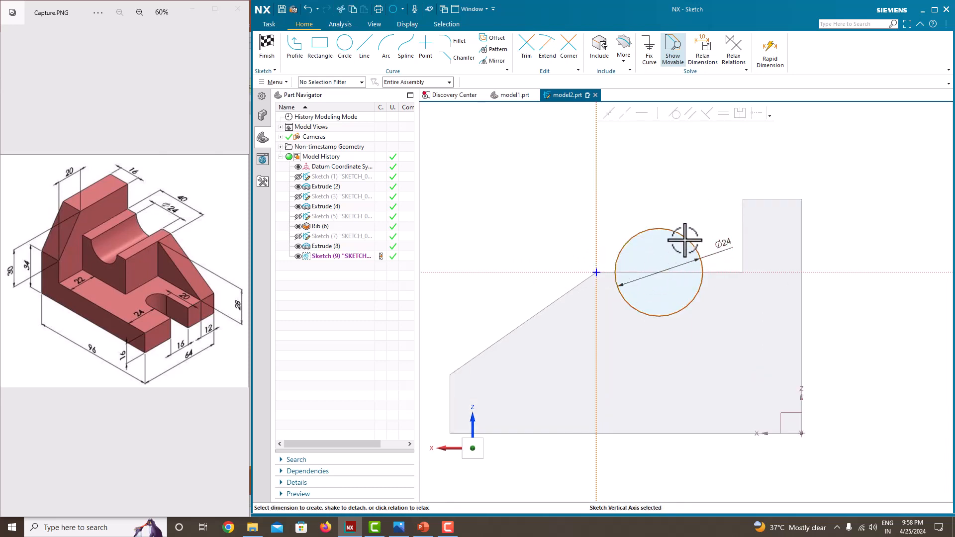
left_click(661, 273)
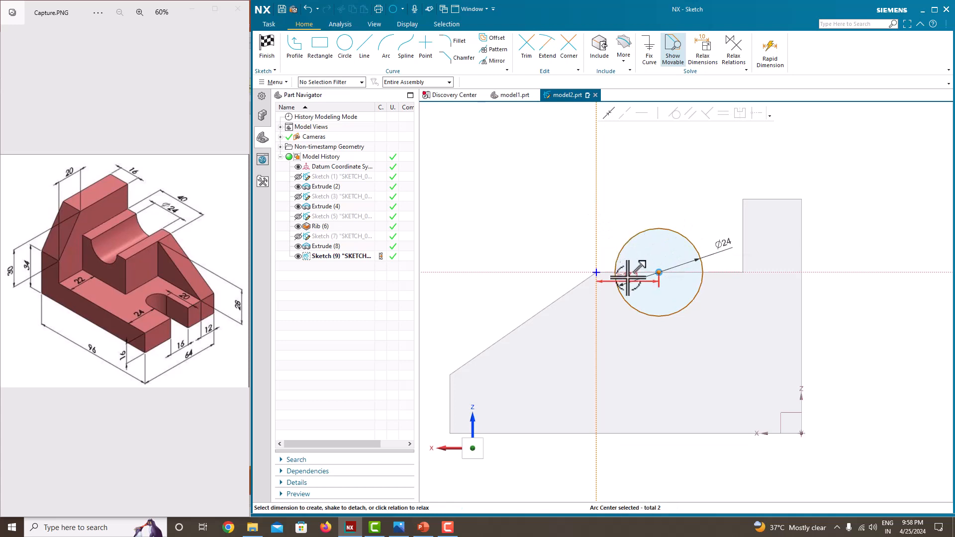
left_click(628, 280)
type("20")
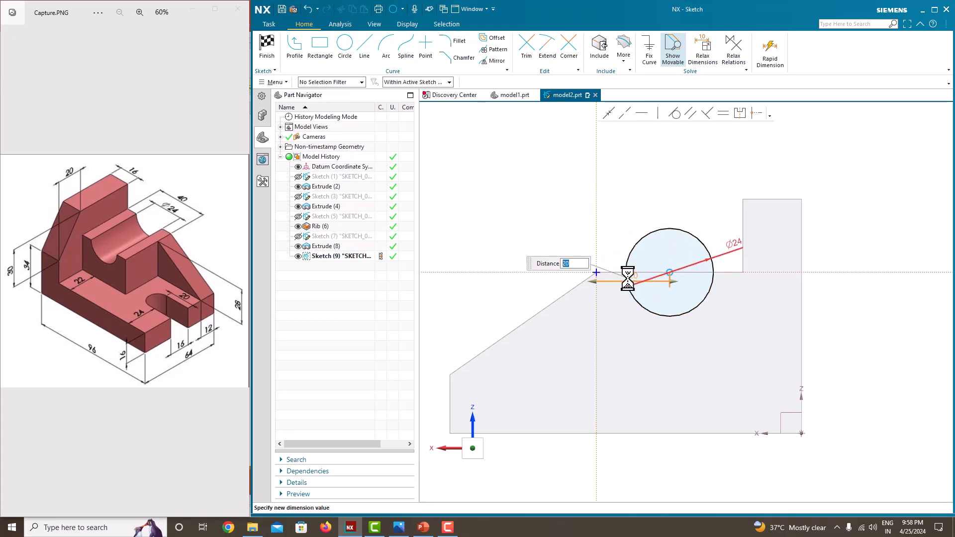
key("Return")
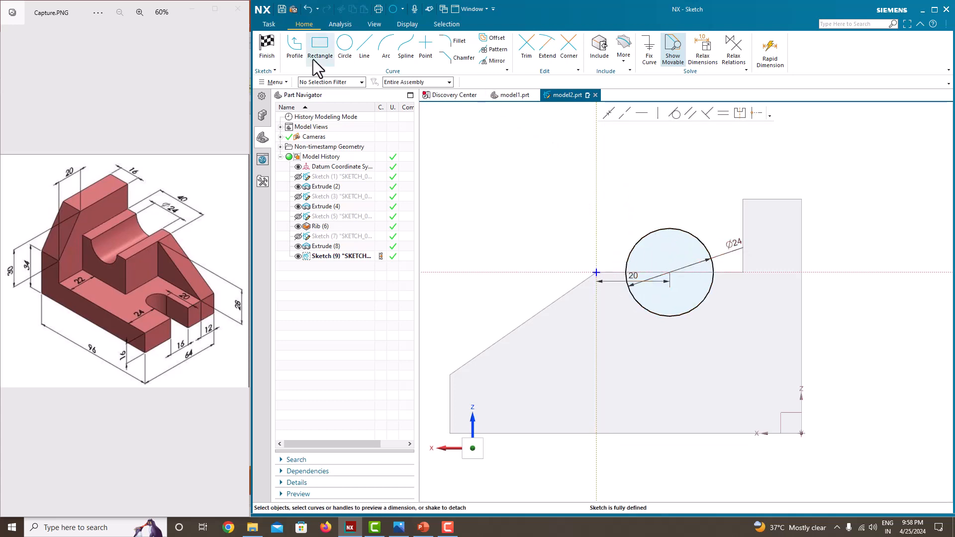
Draw two horizontal Profile lines from the circle's centre out to its opposite sides along the block's top edge
left_click(299, 52)
scroll(721, 283, "up", 3)
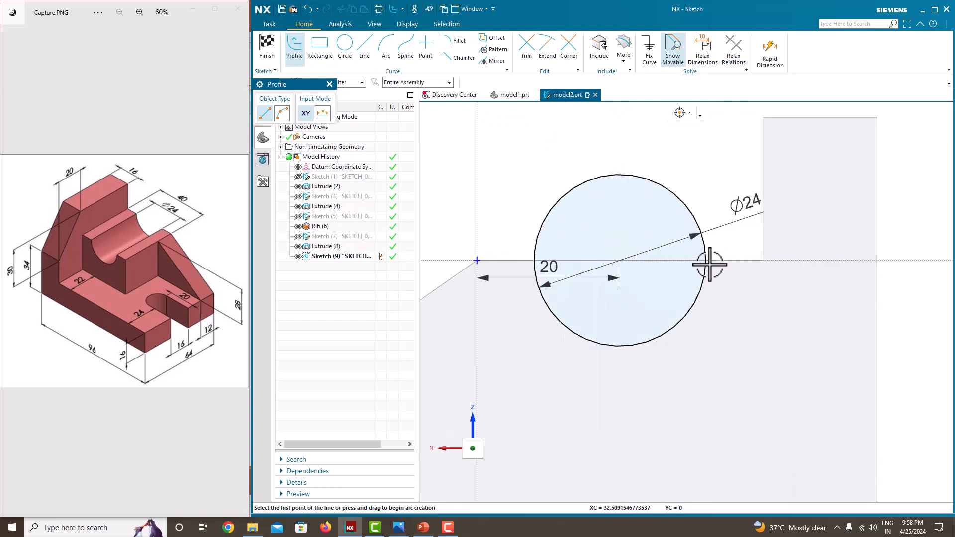
left_click(620, 260)
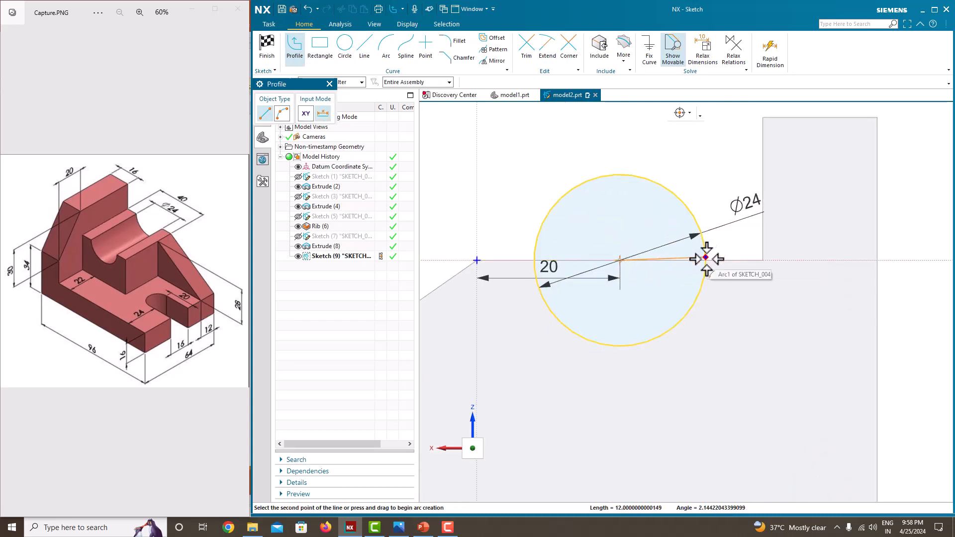
scroll(706, 260, "up", 3)
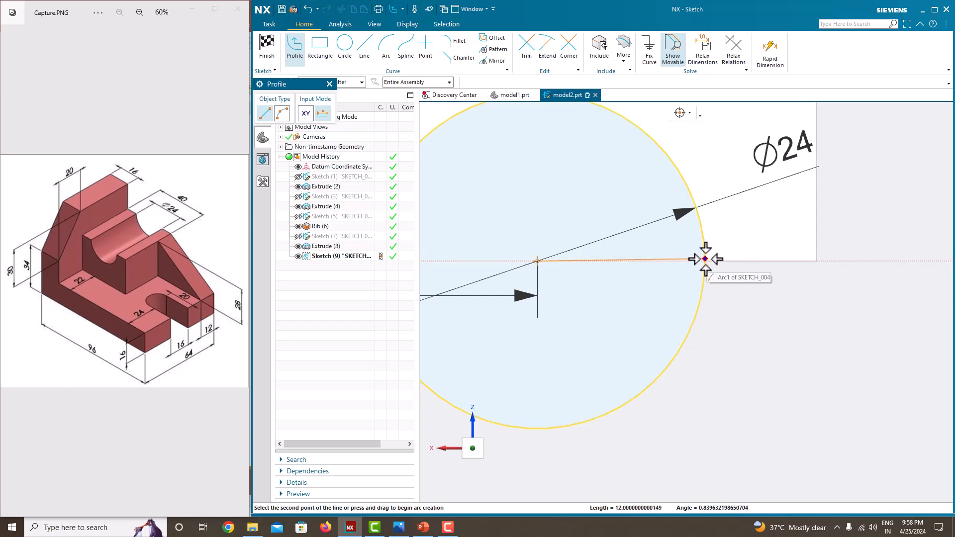
scroll(704, 259, "down", 3)
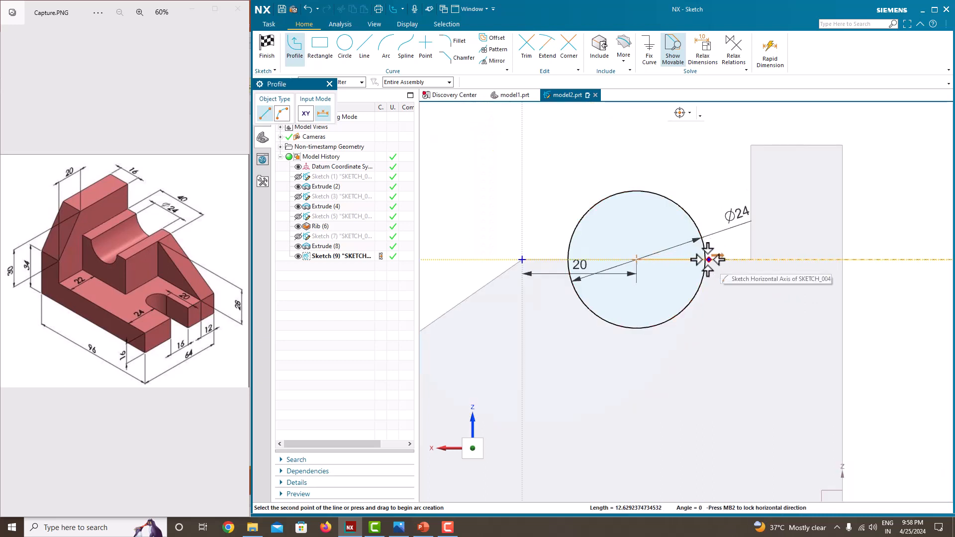
left_click(706, 259)
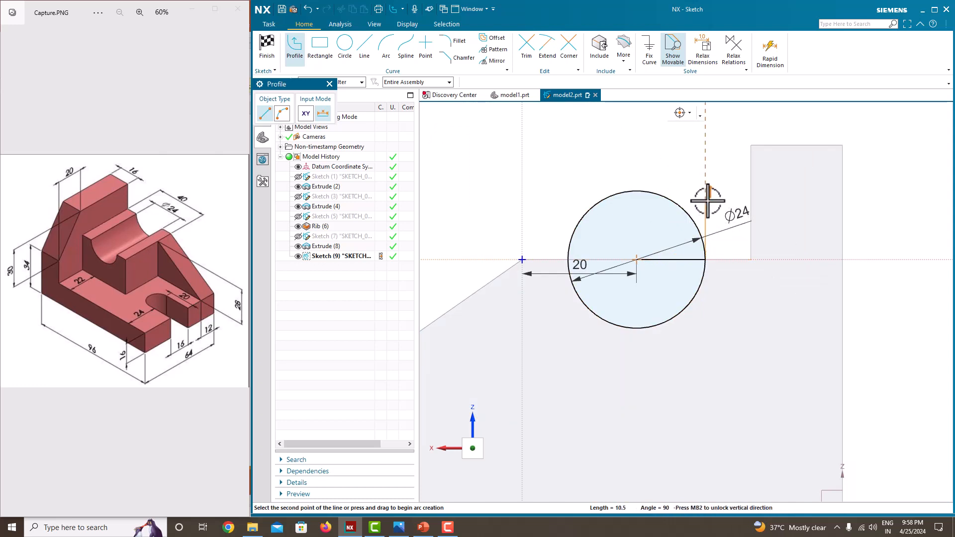
key("Escape")
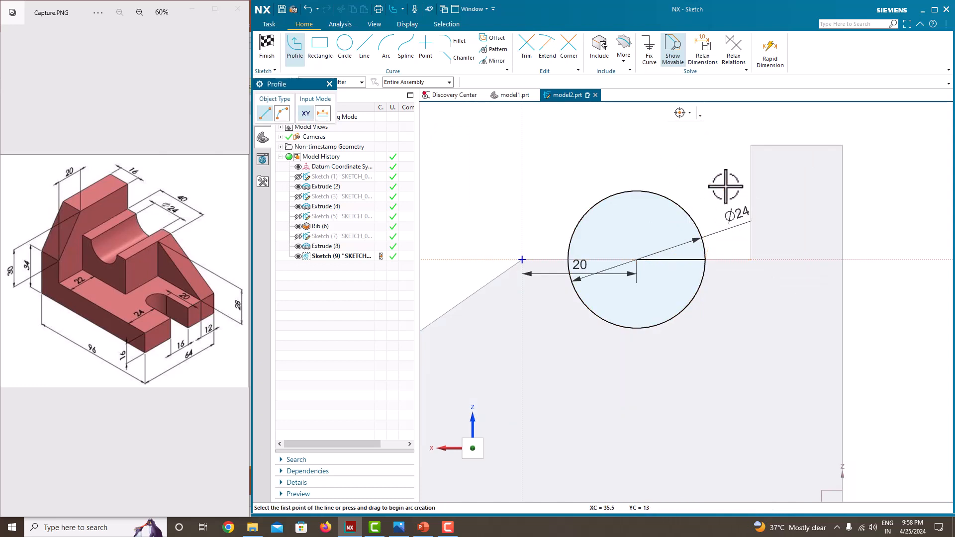
scroll(637, 263, "up", 2)
left_click(635, 258)
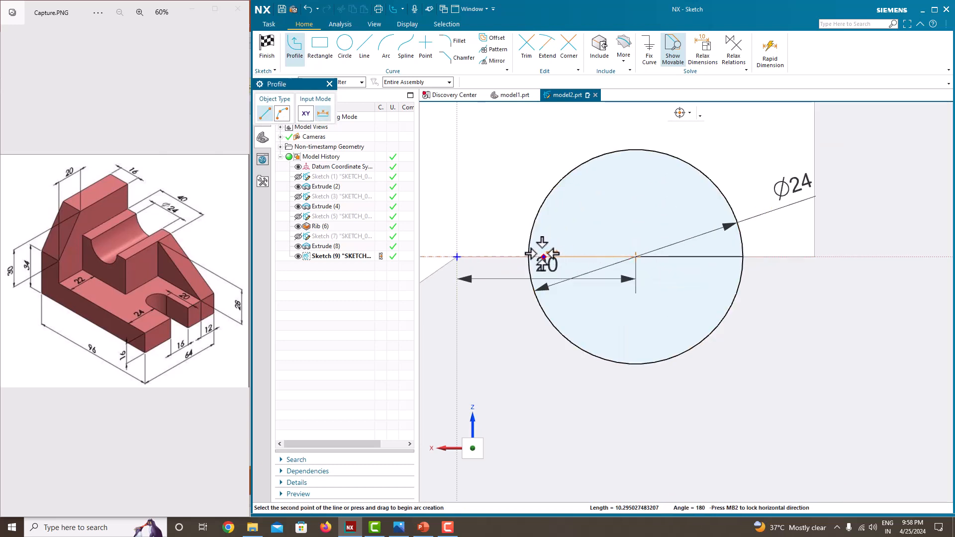
left_click(529, 257)
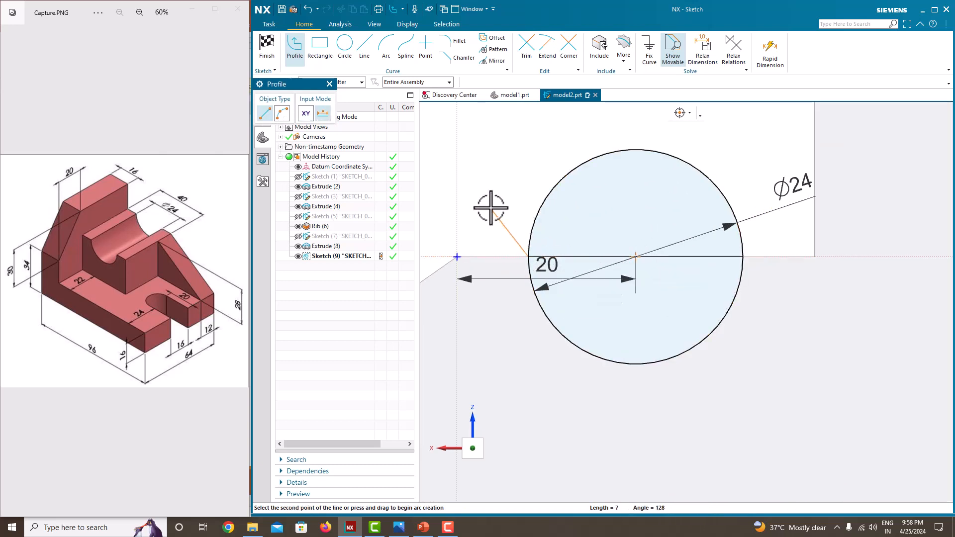
key("Escape")
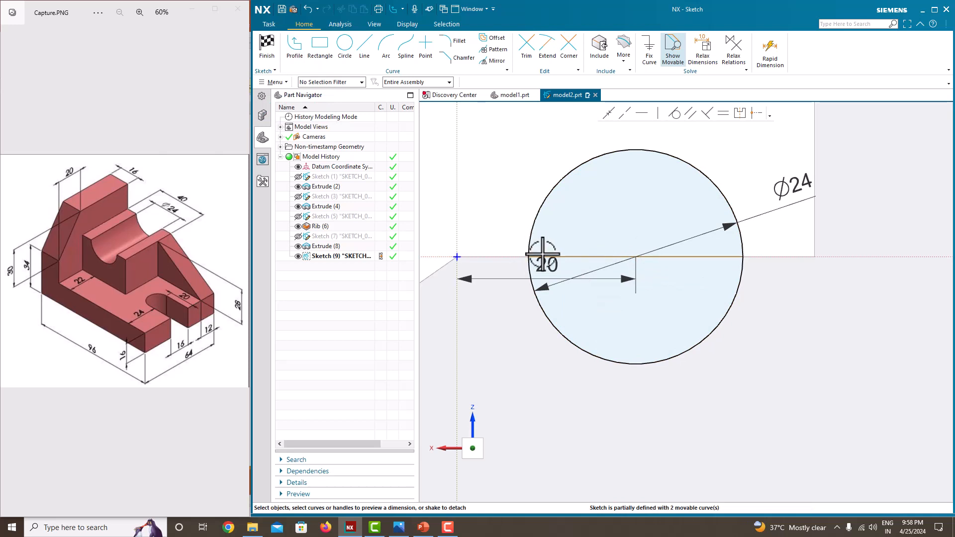
Dimension both horizontal lines inside the circle at 12 mm each
left_click(577, 256)
left_click(589, 311)
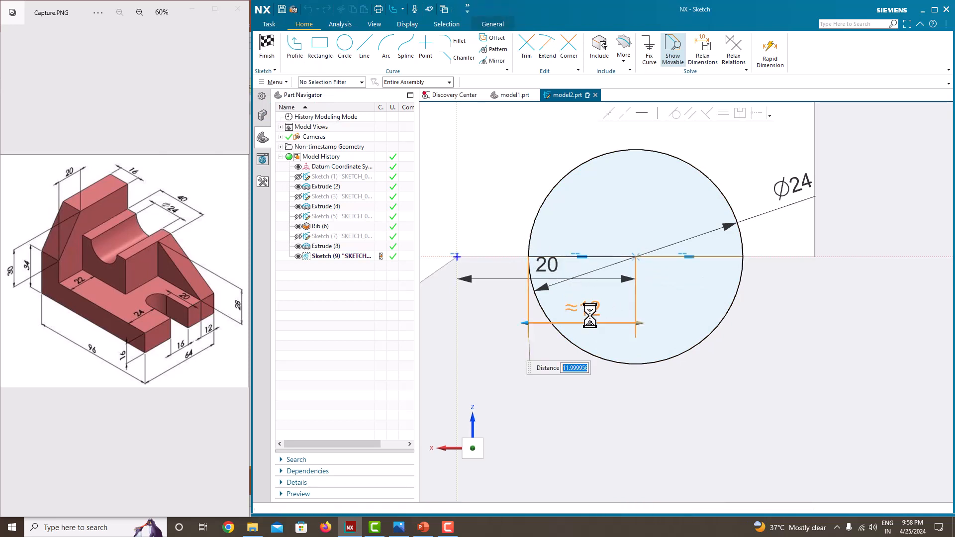
key("Return")
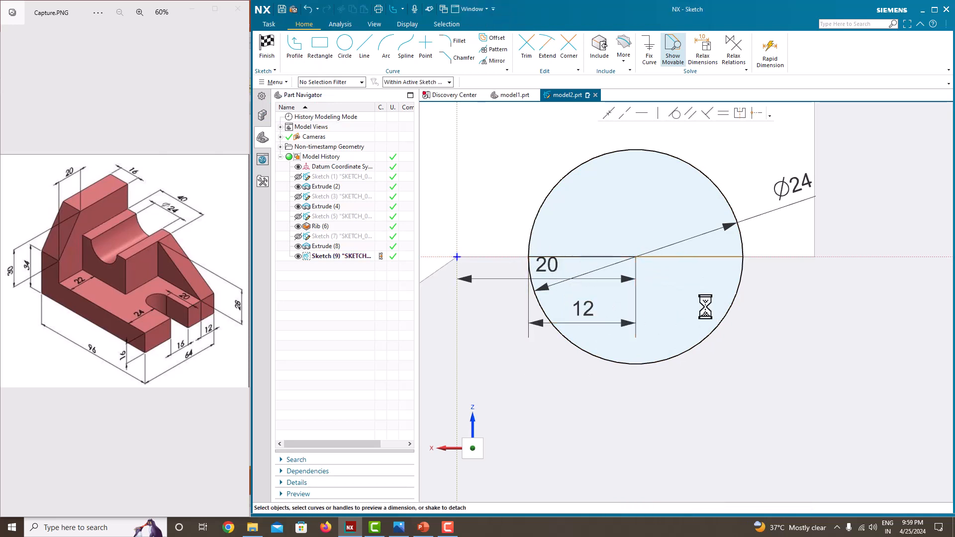
left_click(694, 258)
left_click(695, 311)
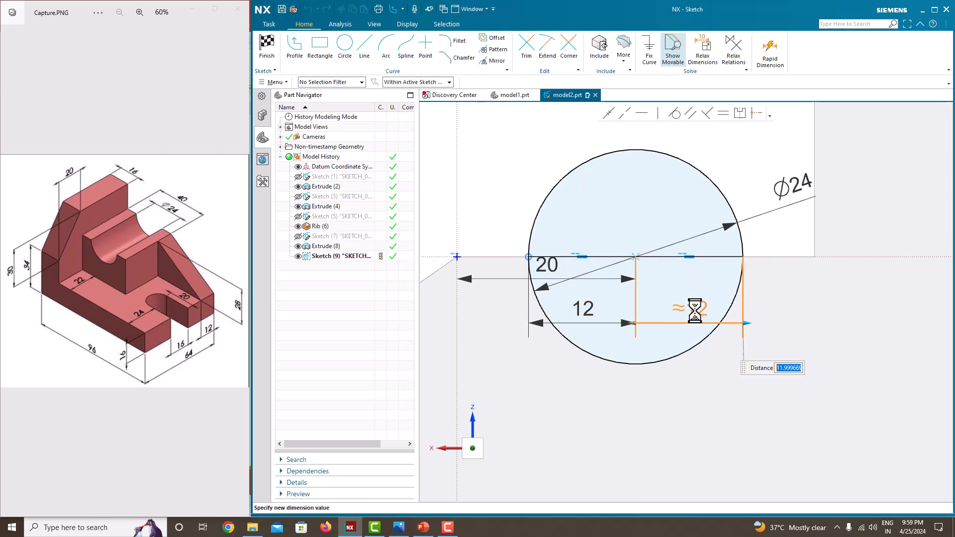
key("Return")
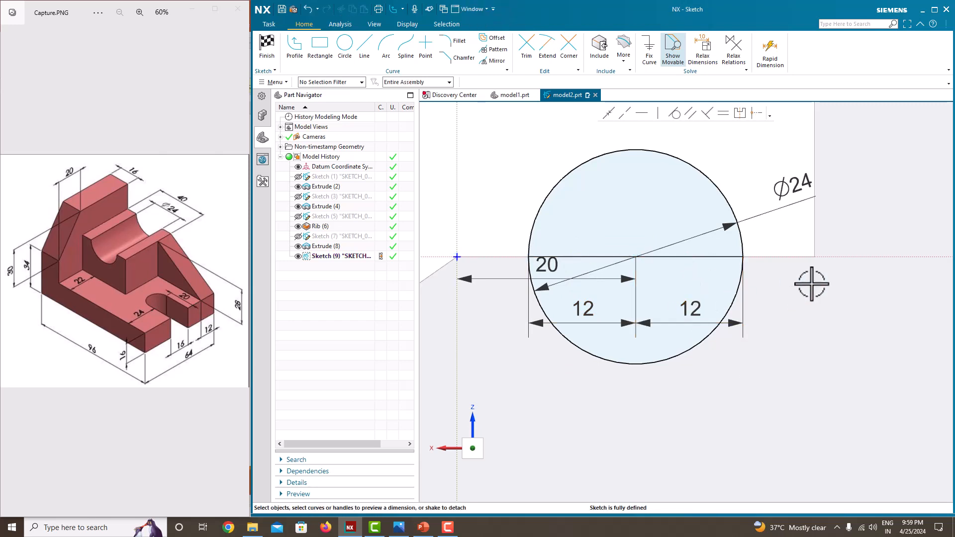
Trim away the circle's upper half above the horizontal lines, leaving a closed semicircle
scroll(652, 184, "down", 3)
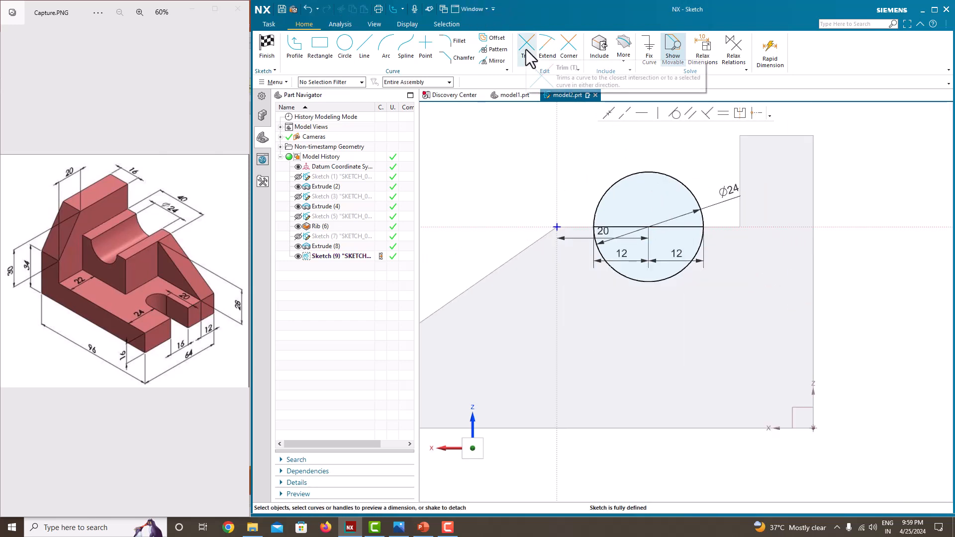
left_click(526, 49)
left_click(654, 172)
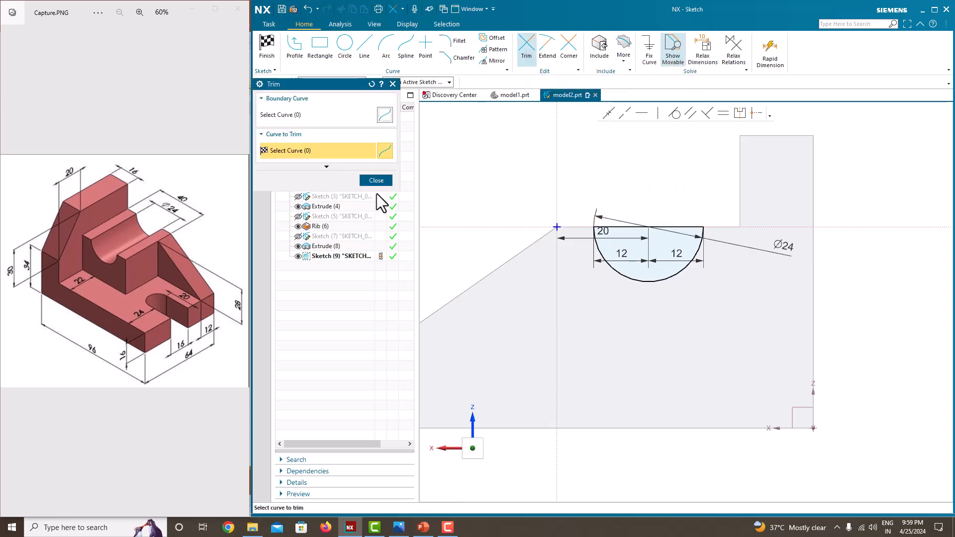
left_click(376, 180)
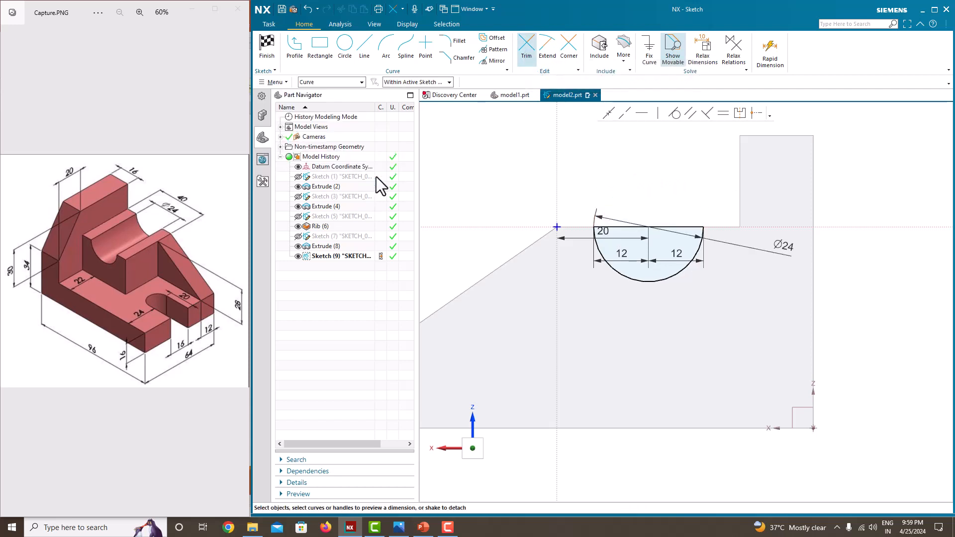
Cut the block's groove by extruding the semicircle upward with the end limit Until Next, and hide its sketch
right_click(639, 178)
left_click(646, 183)
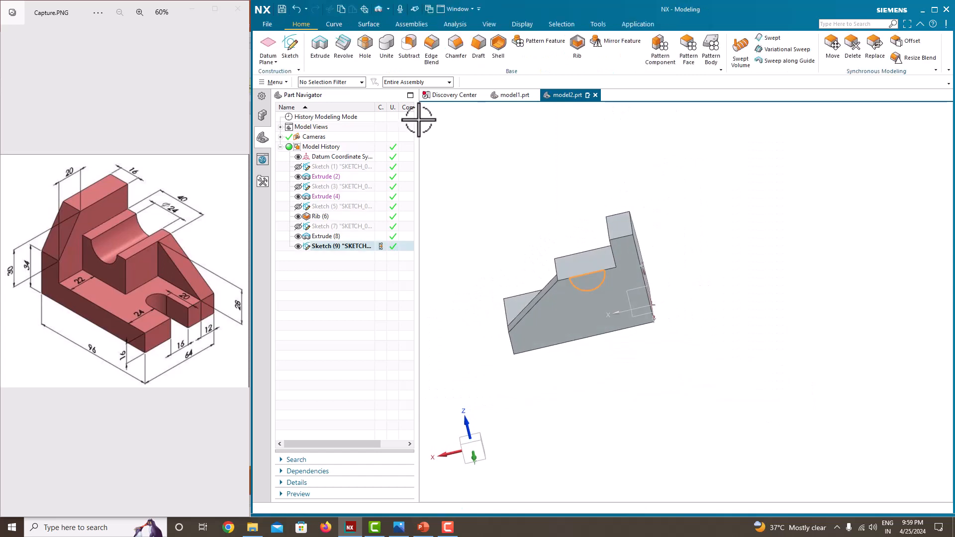
left_click(320, 50)
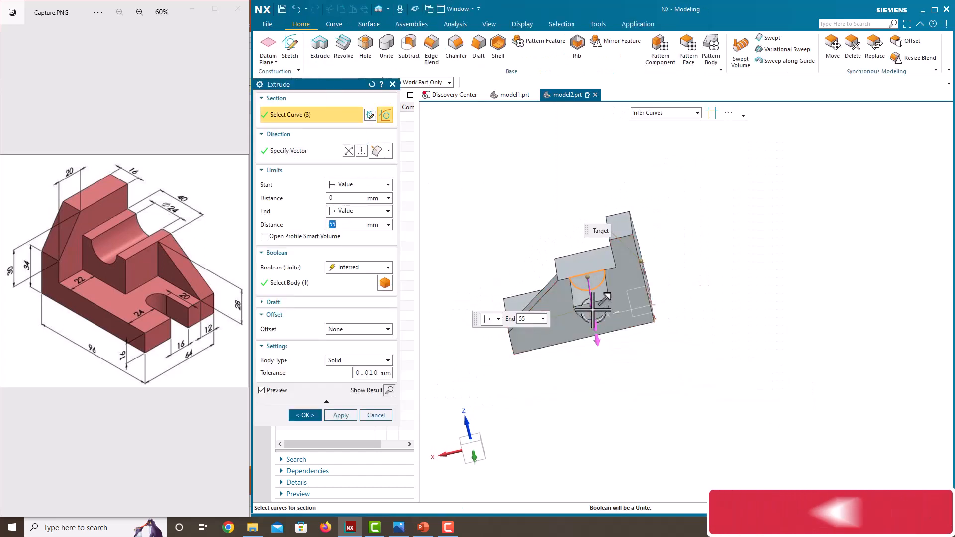
left_click_drag(582, 254, 580, 248)
left_click(350, 213)
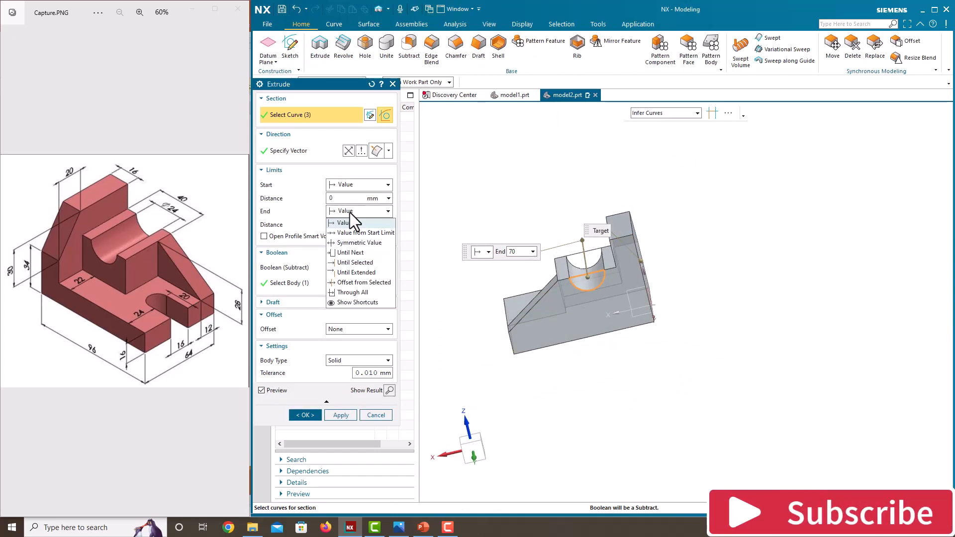
left_click(349, 252)
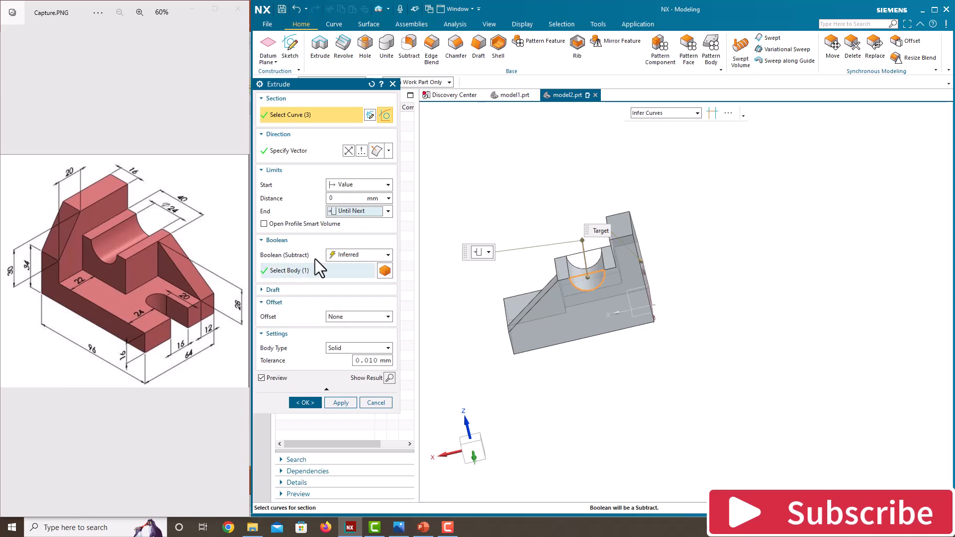
left_click(305, 403)
middle_click_drag(433, 383, 507, 363)
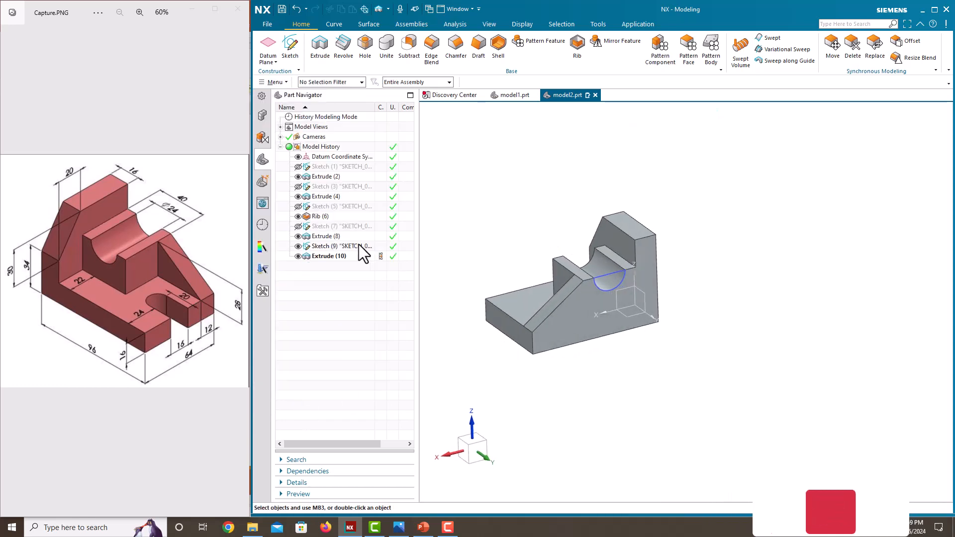
left_click(297, 246)
middle_click_drag(557, 298, 589, 320)
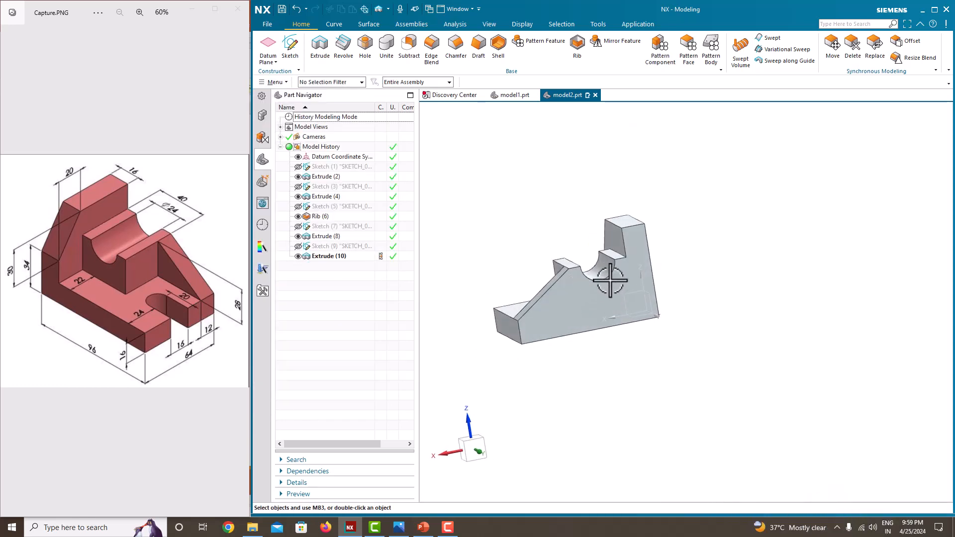
Start a sketch on the upper face of the base plate
middle_click_drag(606, 282, 558, 315)
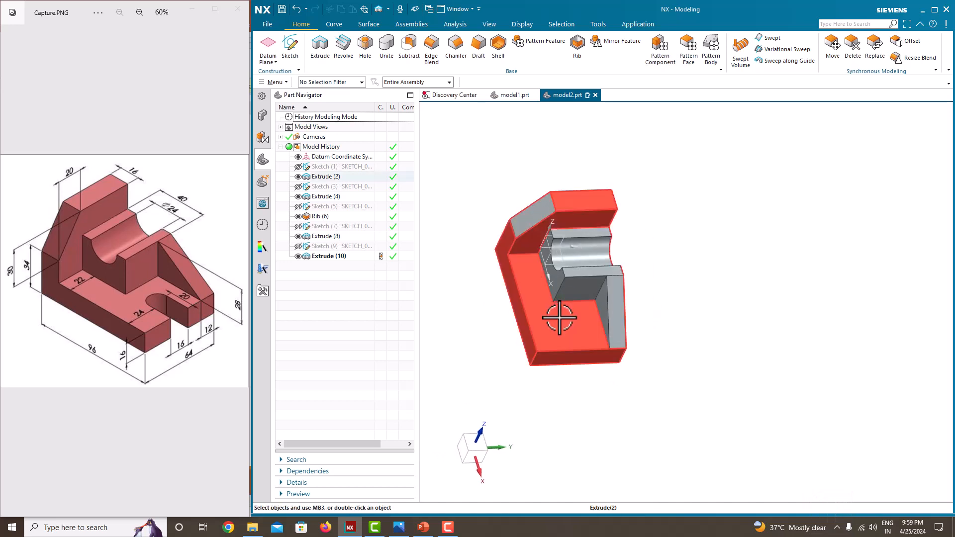
left_click(291, 56)
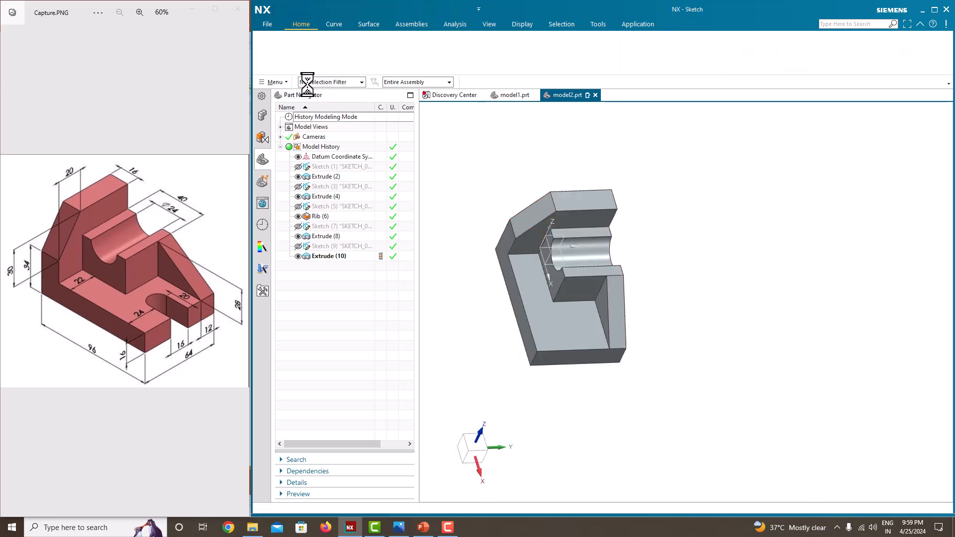
left_click(535, 315)
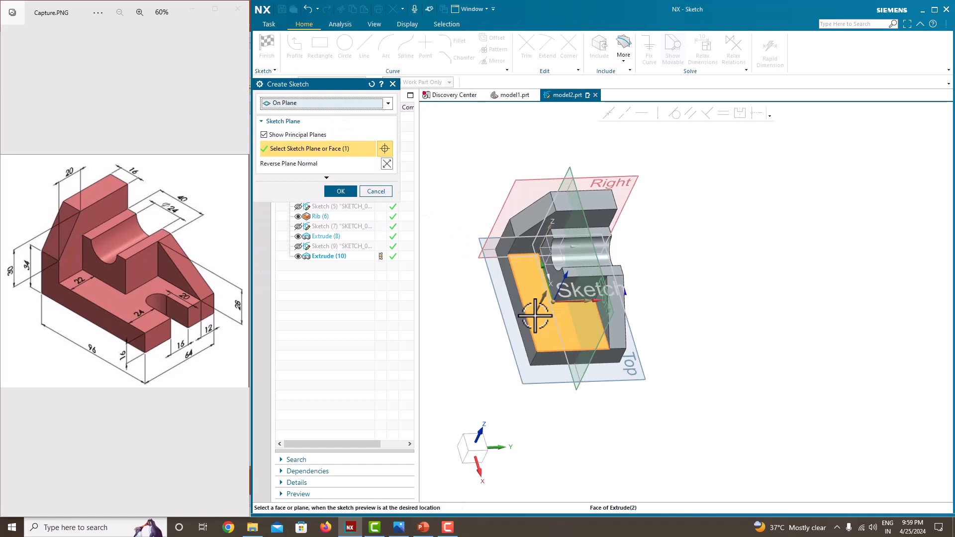
left_click(341, 191)
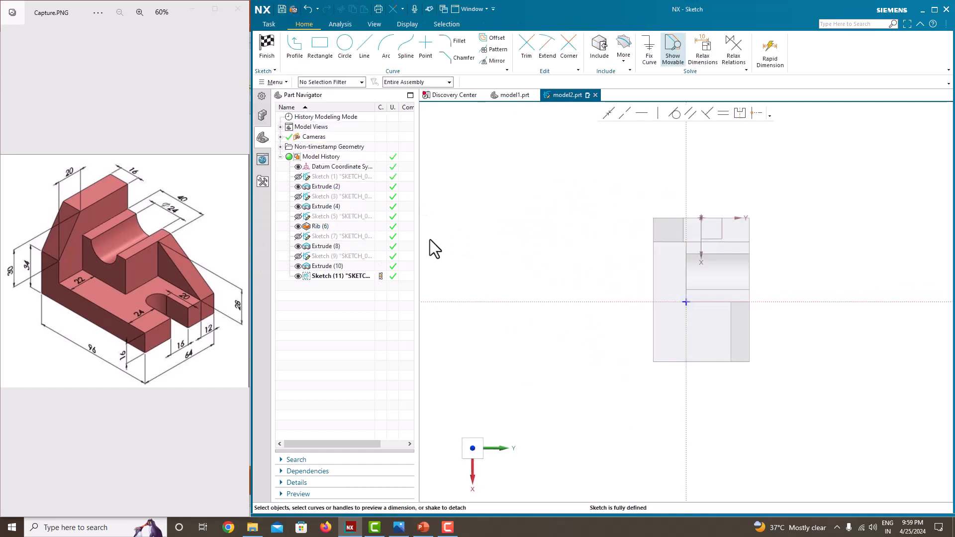
Draw a circle about 16 mm in diameter on the base face between the block and the outer edge
left_click(342, 52)
left_click(677, 273)
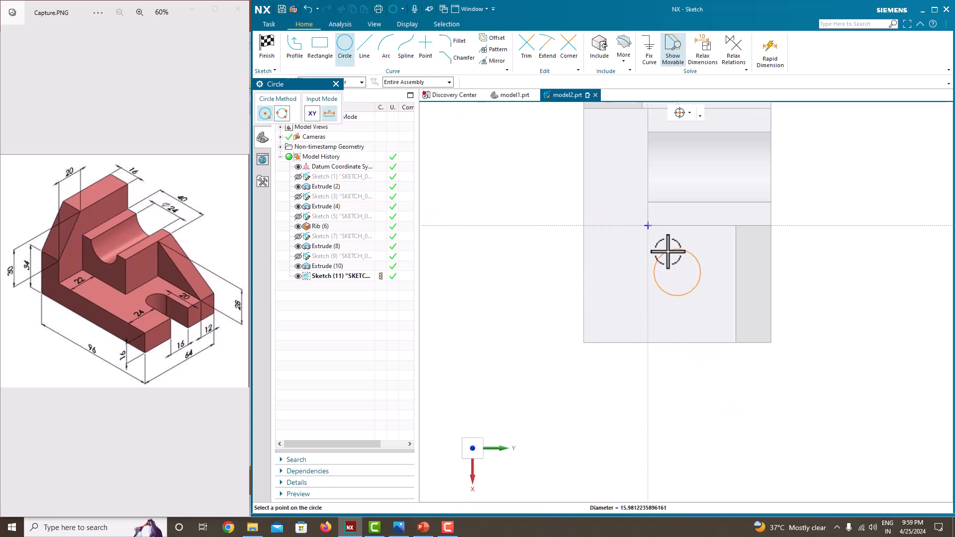
left_click(667, 251)
key("Escape")
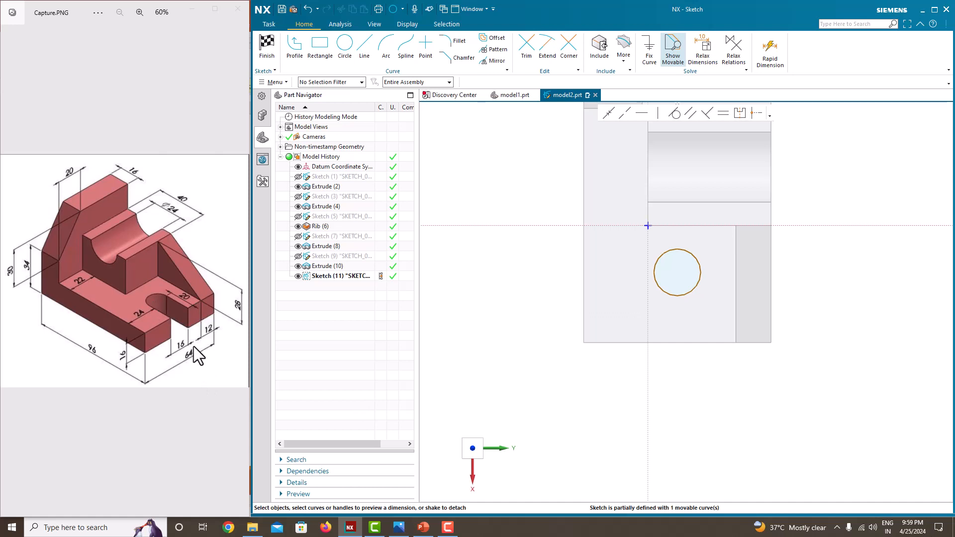
Dimension the circle's diameter at 16 mm, scaling the entire sketch
left_click(702, 273)
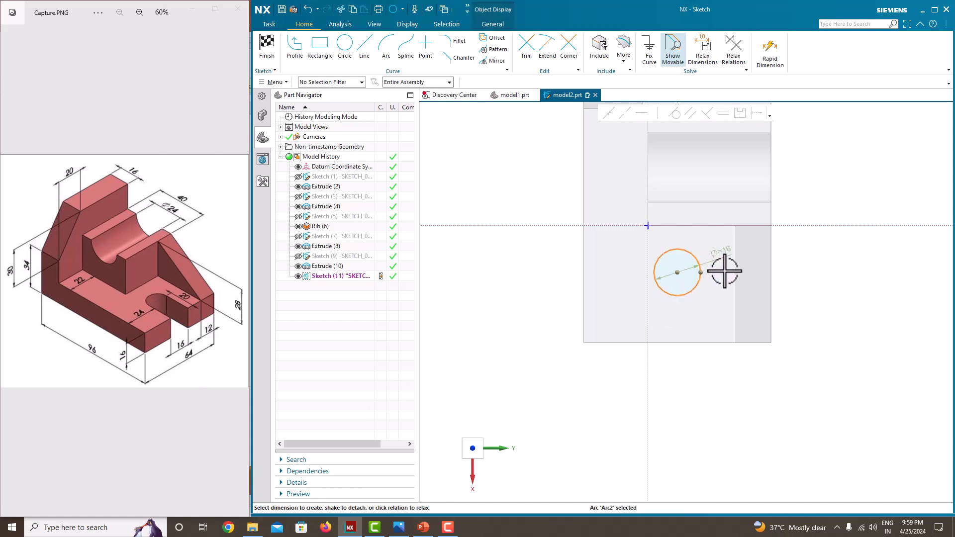
left_click(727, 255)
type("6")
key("Return")
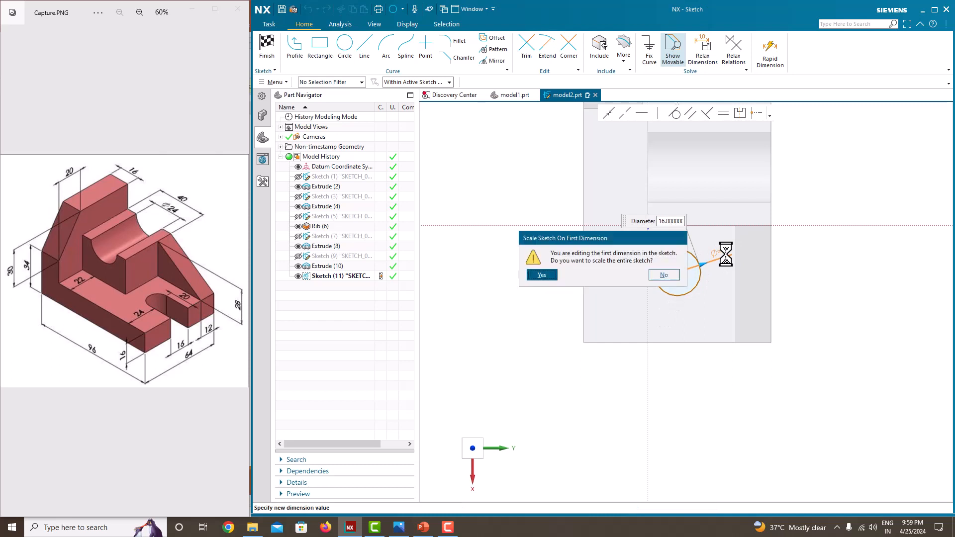
left_click(538, 272)
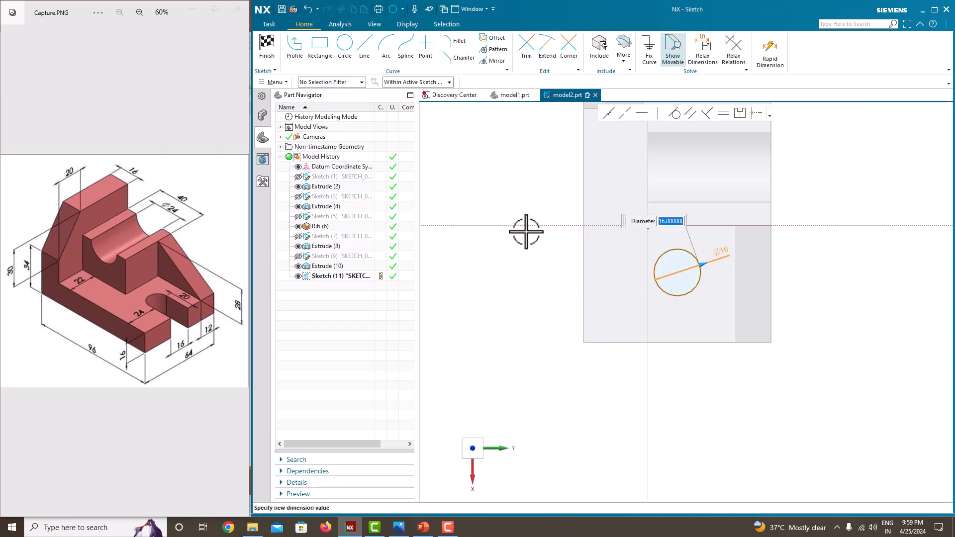
left_click(471, 166)
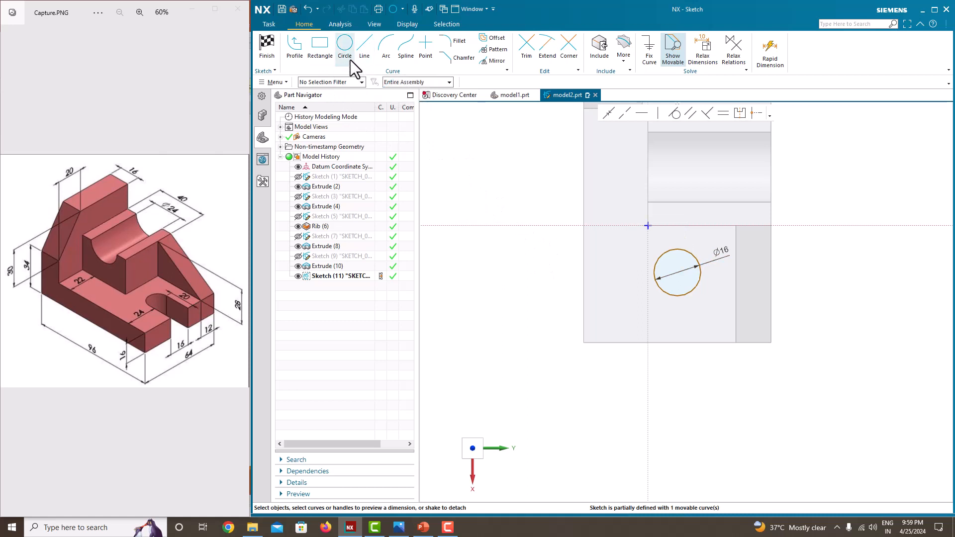
Draw a 16 by 10 mm rectangle from the circle's side and stretch its lower line to the base's outer edge
left_click(320, 52)
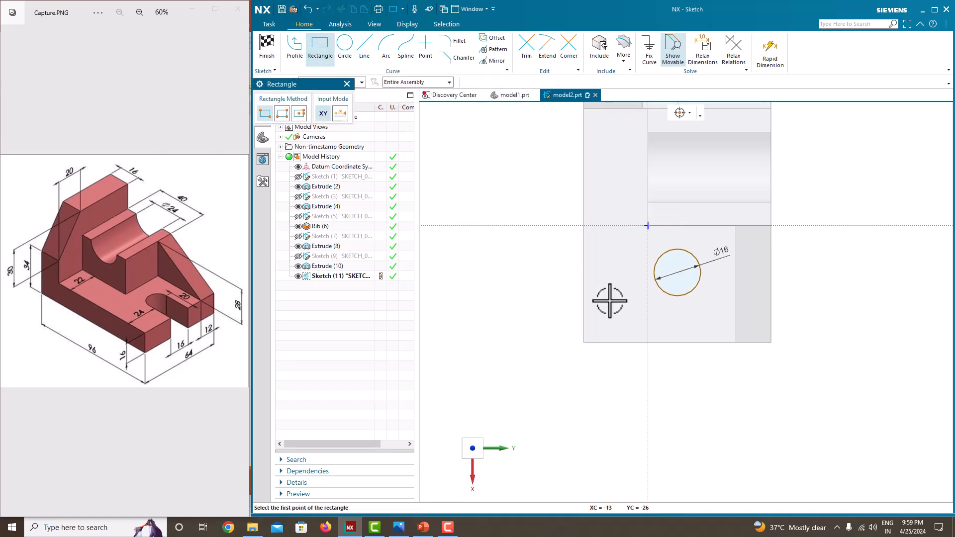
left_click(654, 273)
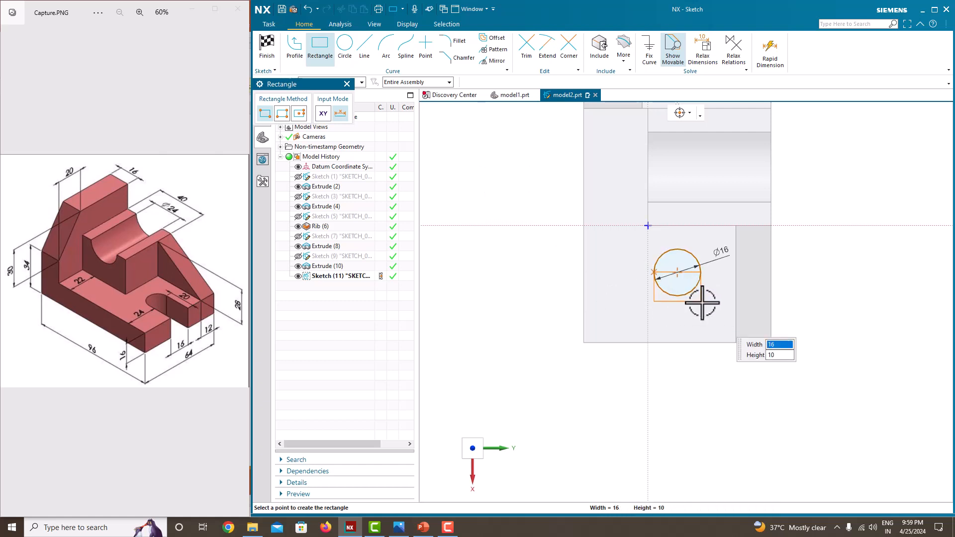
left_click(702, 301)
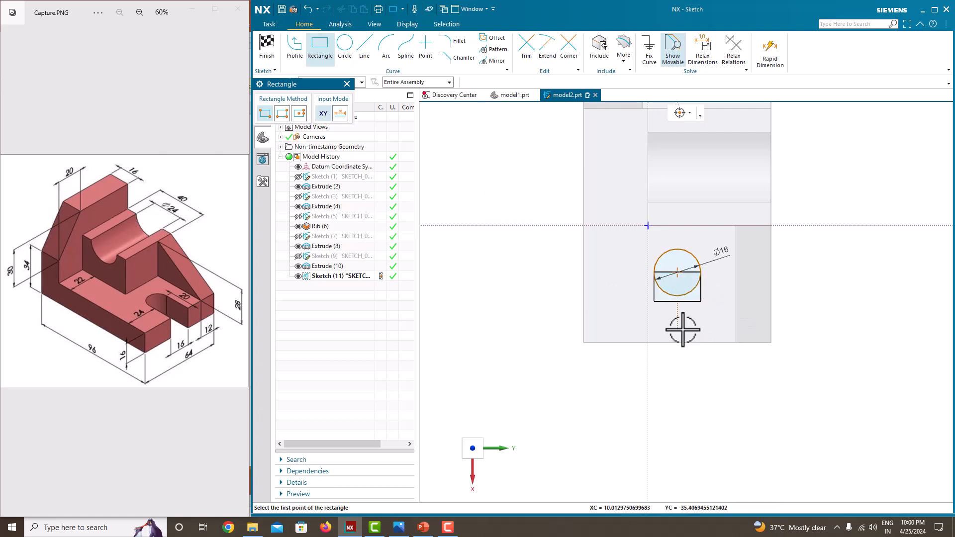
key("Escape")
left_click_drag(682, 300, 681, 342)
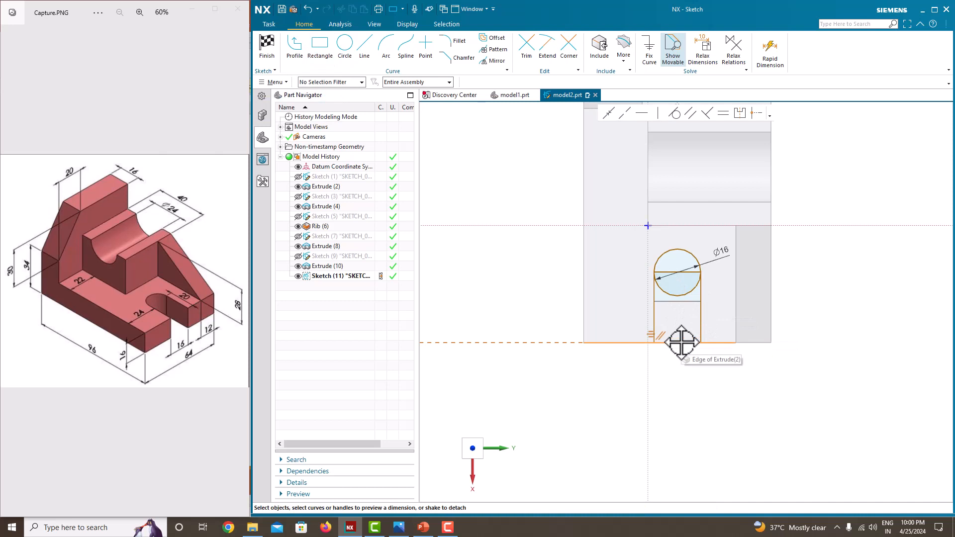
Dimension the rectangle's vertical side at 20 mm
scroll(677, 305, "up", 2)
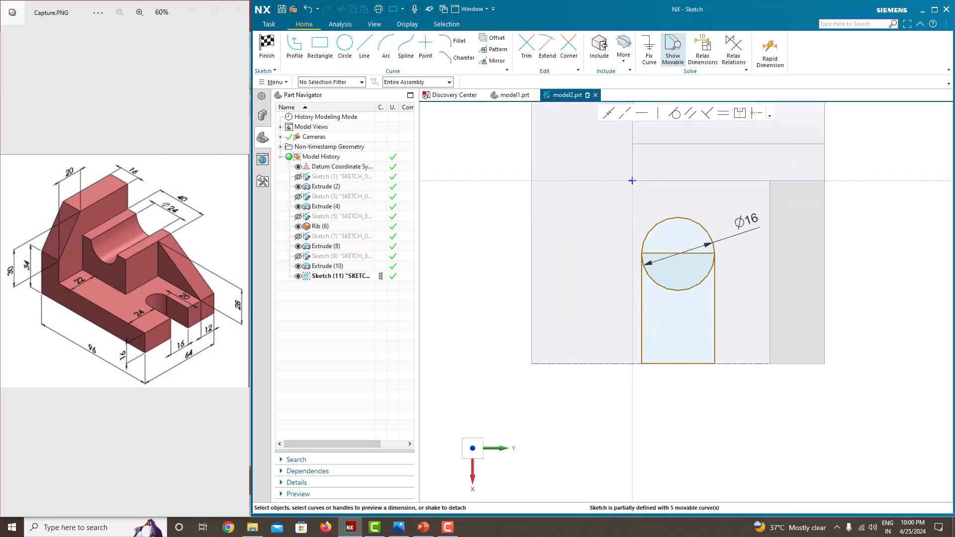
left_click(715, 283)
left_click(741, 311)
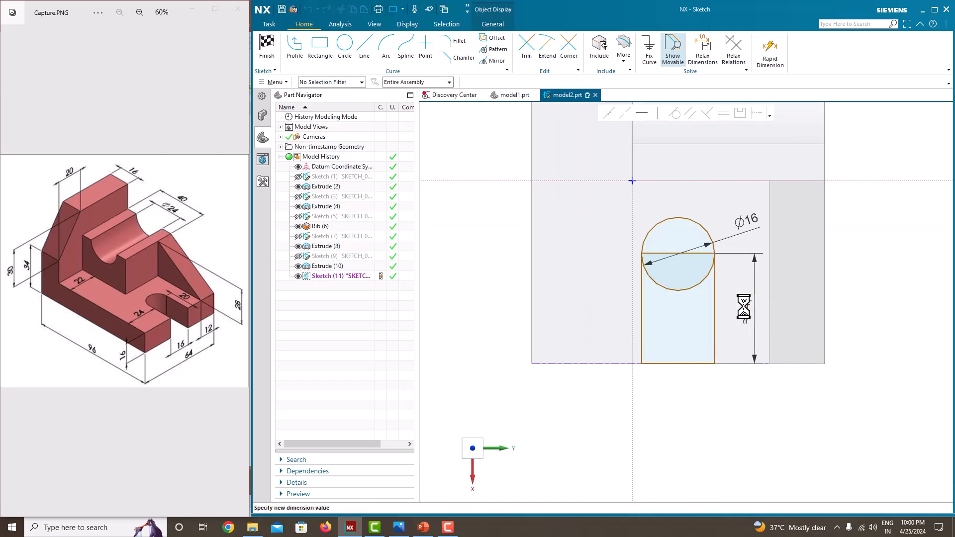
type("20")
key("Return")
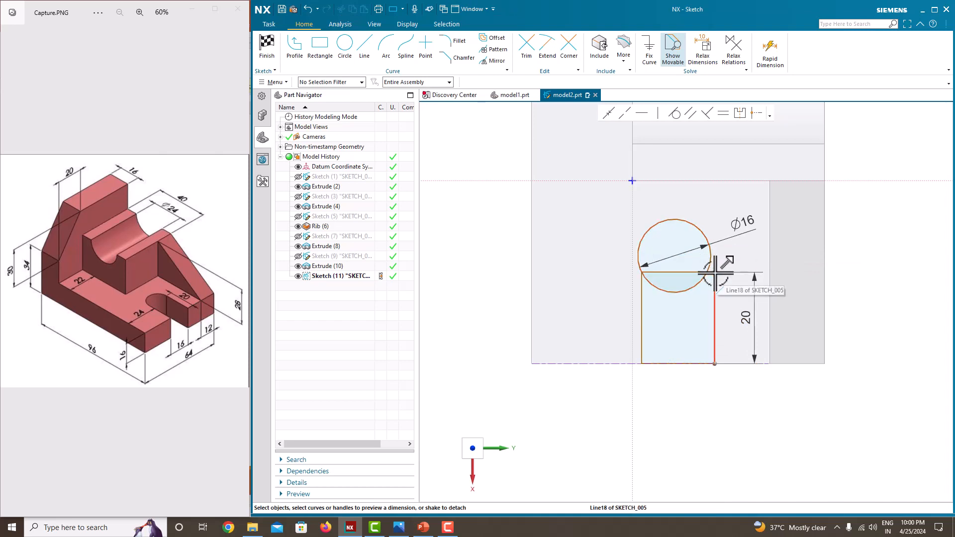
Make the rectangle's upper corners coincident with the circle
left_click(715, 273)
left_click(712, 249)
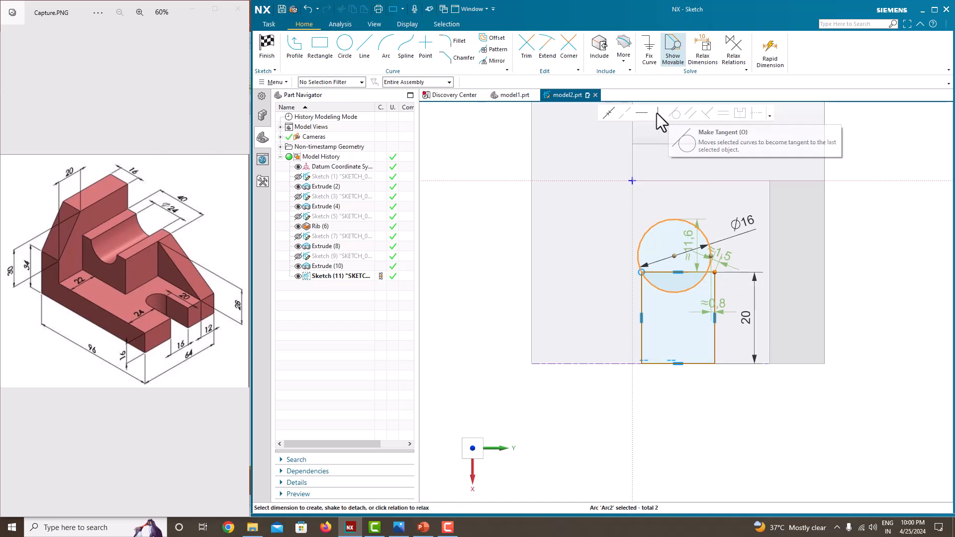
left_click(608, 113)
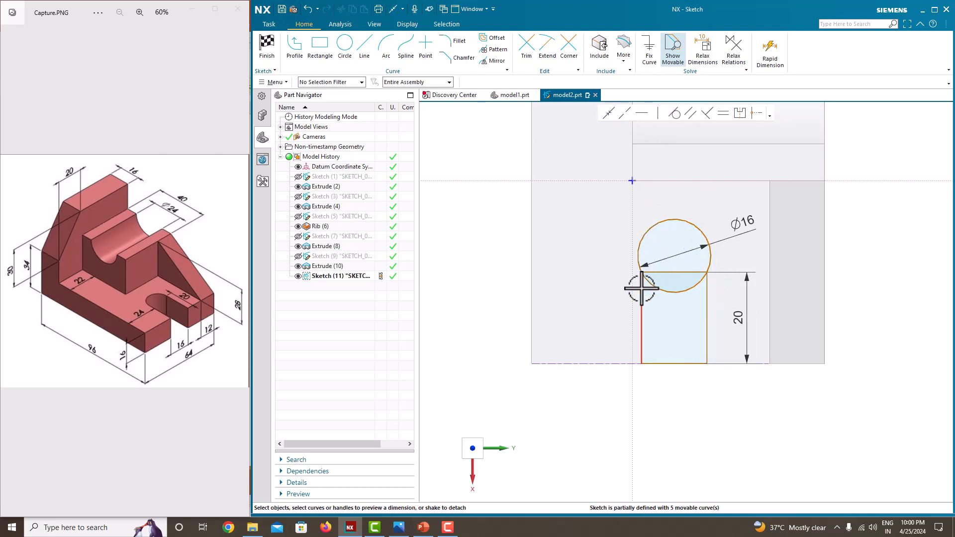
scroll(641, 288, "up", 3)
left_click(642, 259)
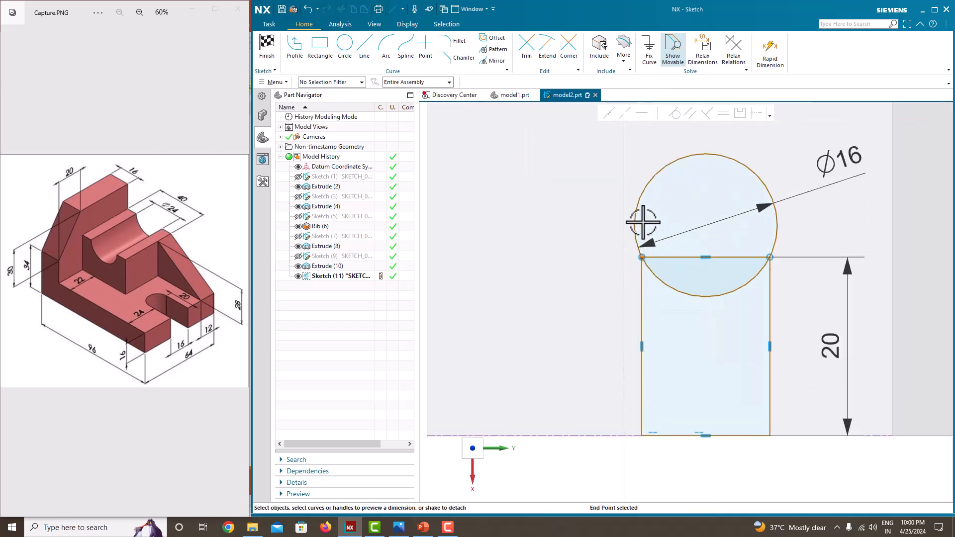
left_click(605, 118)
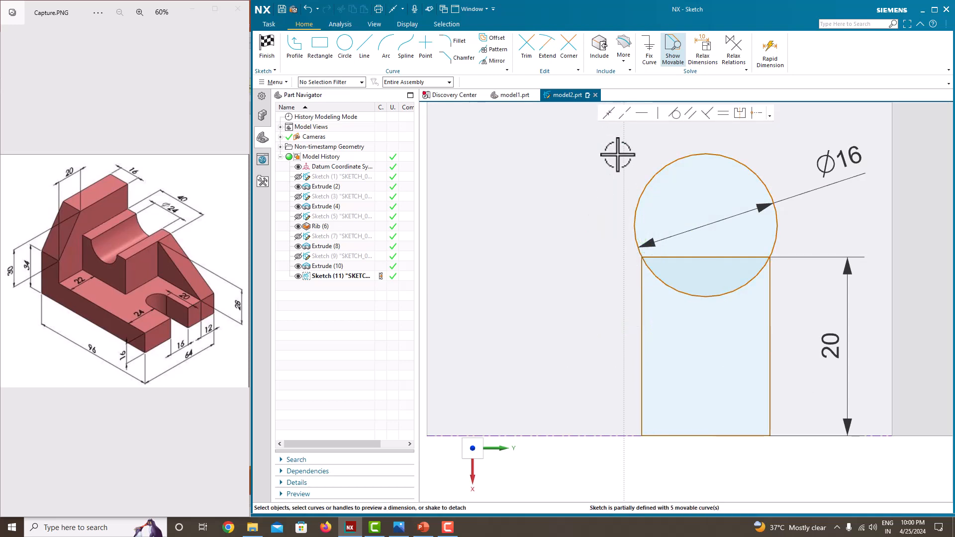
Try to dimension the distance from the circle's centre to the base's outer edge
scroll(731, 316, "down", 2)
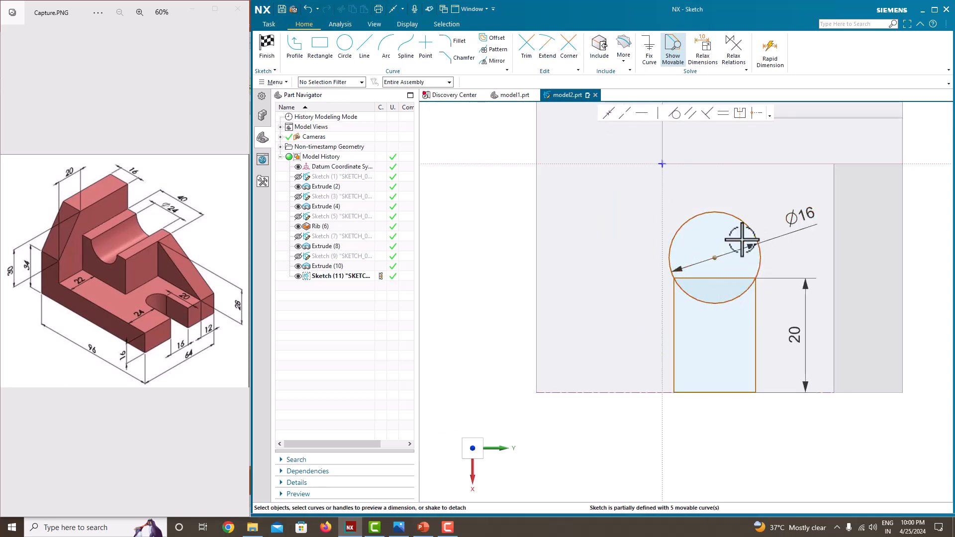
left_click(770, 394)
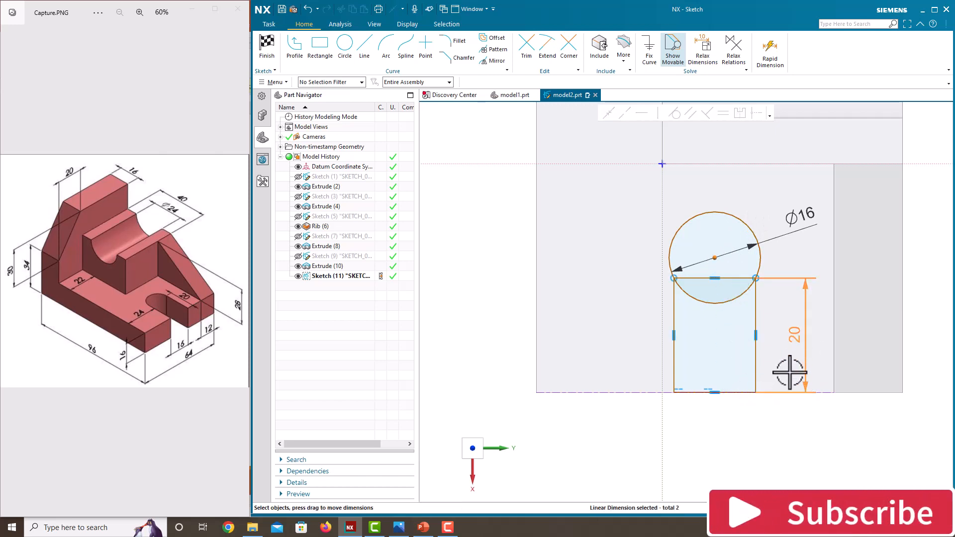
scroll(773, 289, "down", 1)
scroll(760, 286, "up", 1)
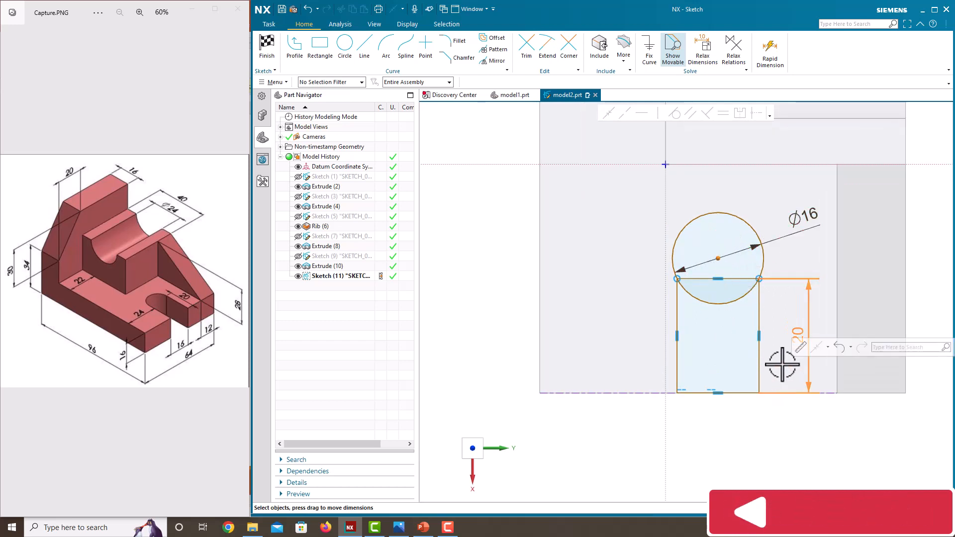
key("Escape")
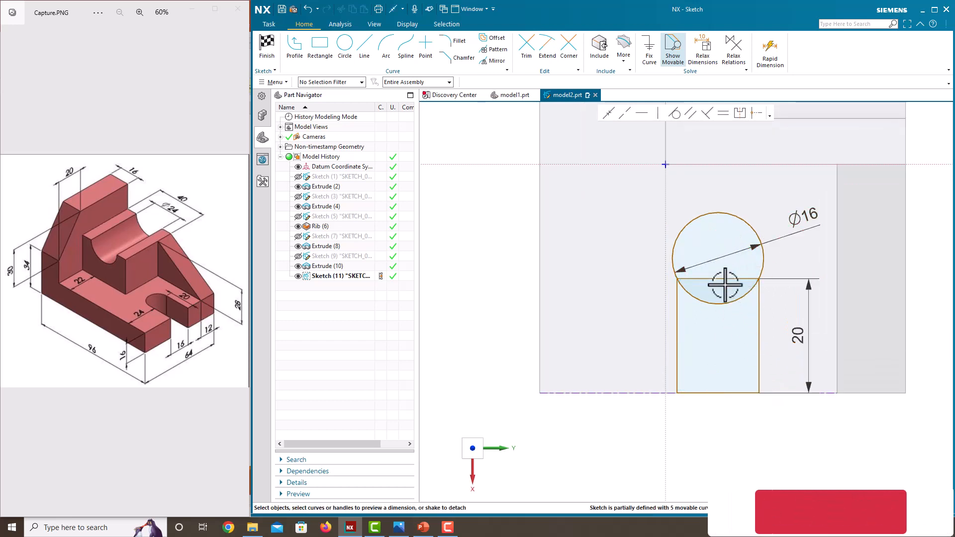
left_click(719, 258)
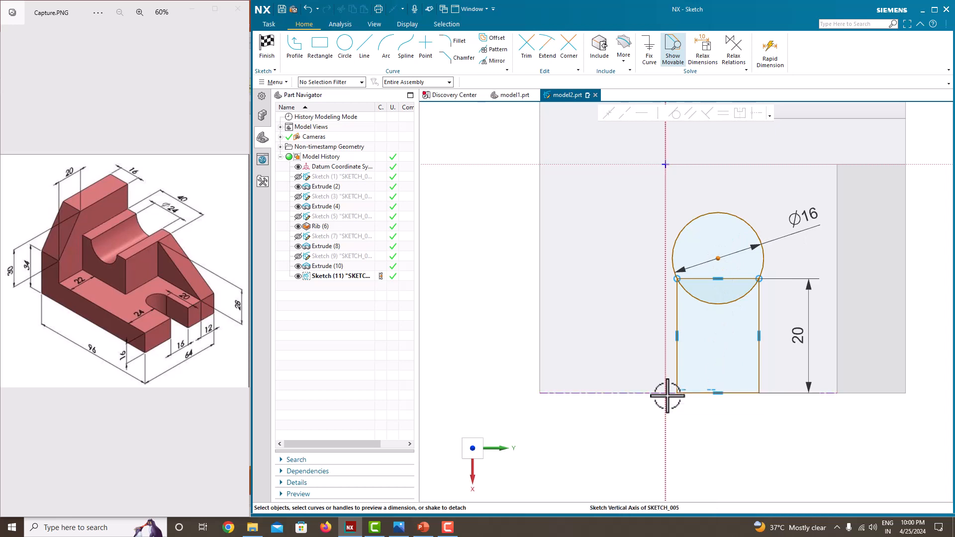
Delete the rectangle's two sides and upper line along with the circle, keeping only the line on the base's edge
left_click(758, 327)
key("Delete")
left_click(738, 279)
key("Delete")
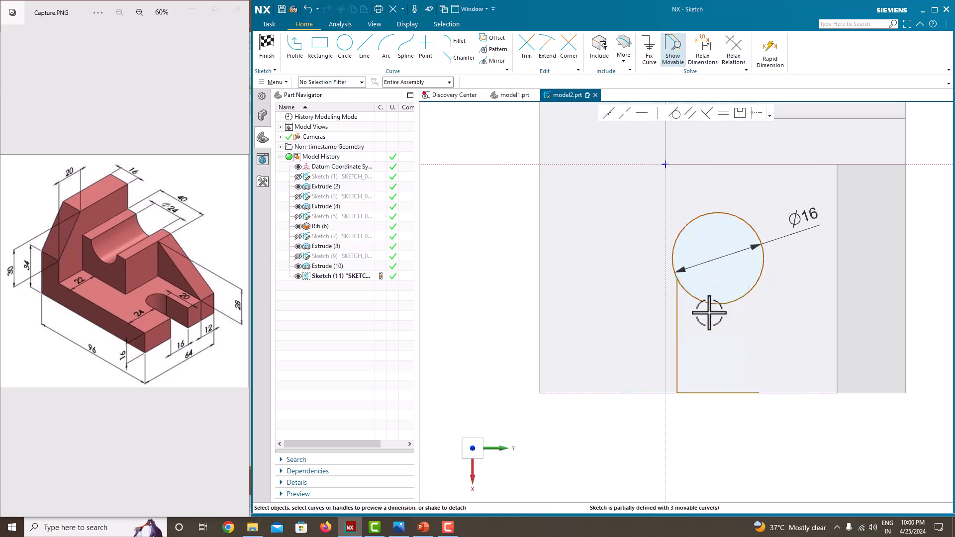
left_click(678, 318)
key("Delete")
left_click(700, 298)
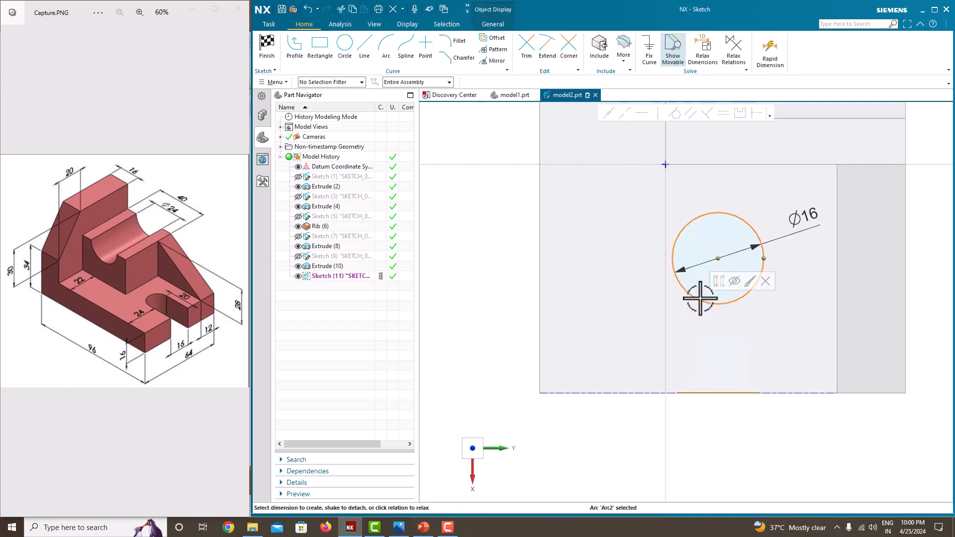
key("Delete")
Sketch a rectangle about 19 mm tall, standing on the base's front edge beside the stepped side
left_click(320, 52)
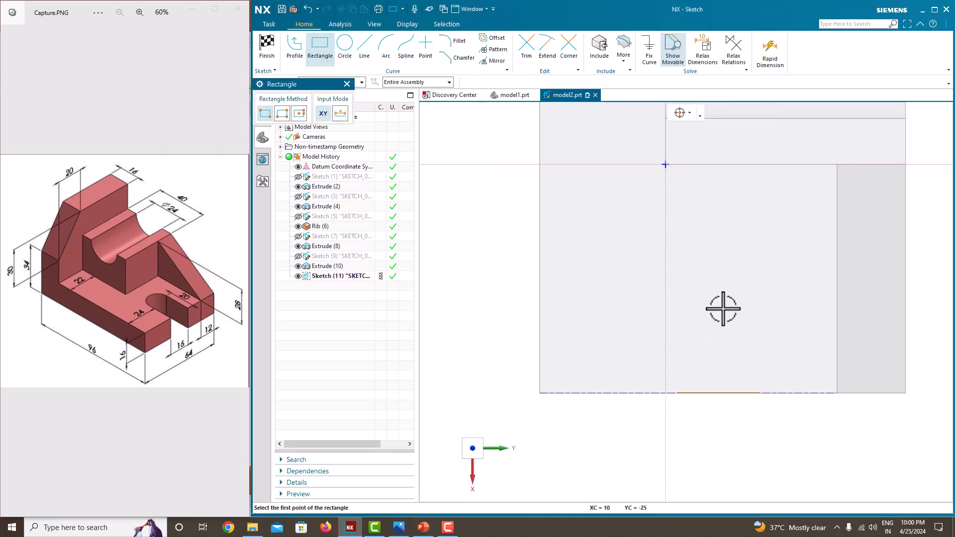
left_click(712, 284)
left_click(789, 392)
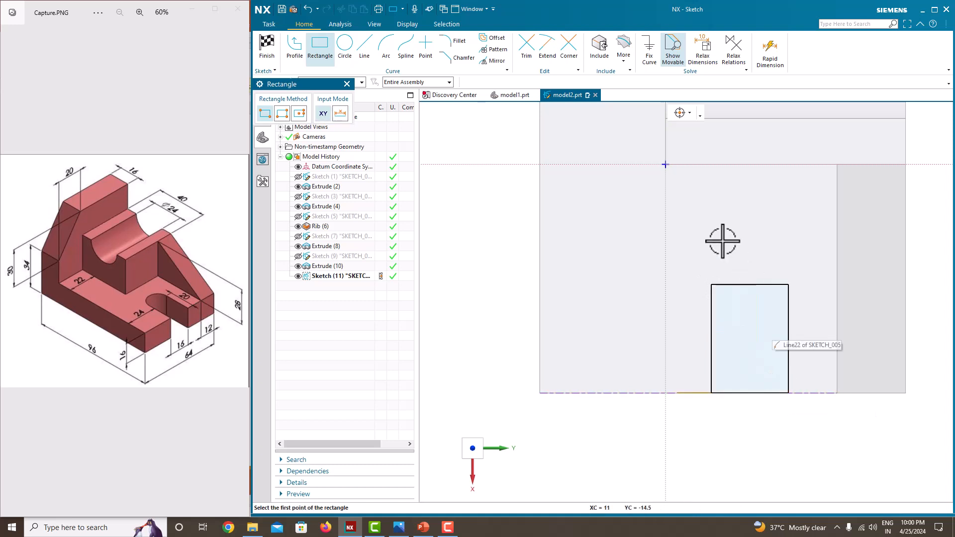
key("Escape")
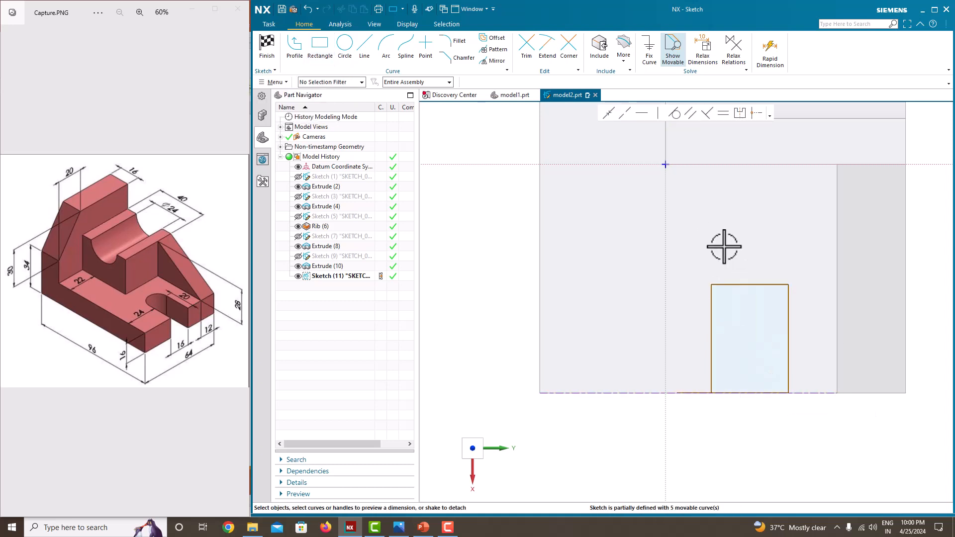
Dimension the rectangle at 20 mm tall and 16 mm wide
left_click(789, 322)
left_click(828, 337)
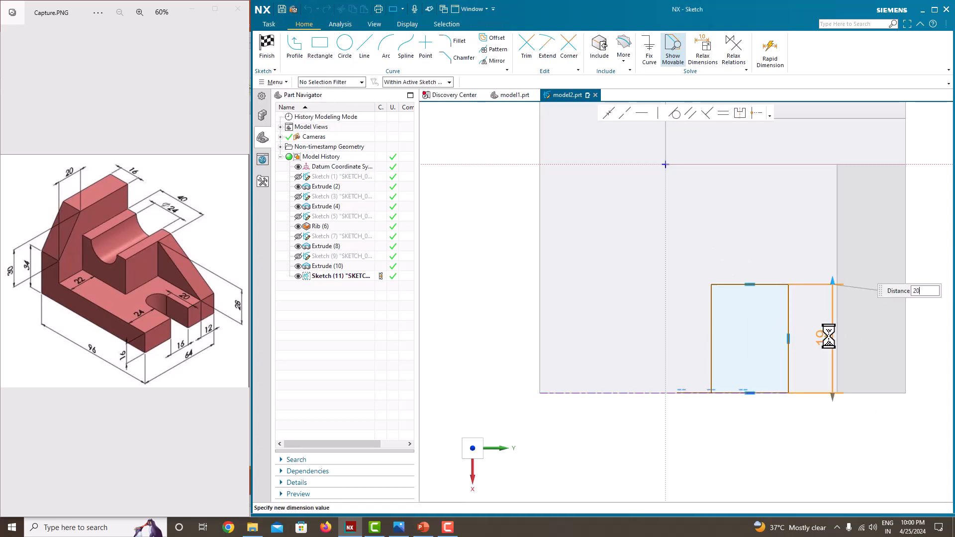
key("Return")
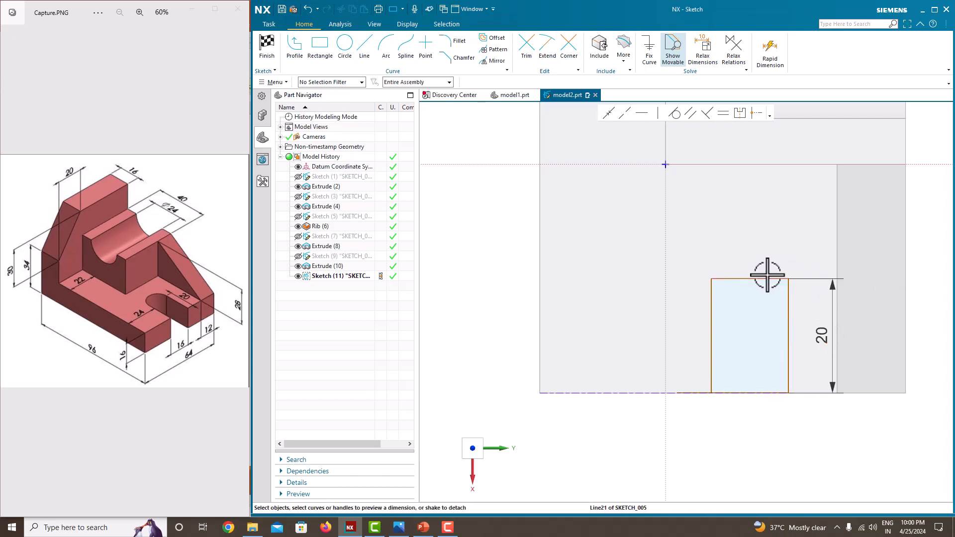
left_click(767, 277)
left_click(749, 247)
type("16")
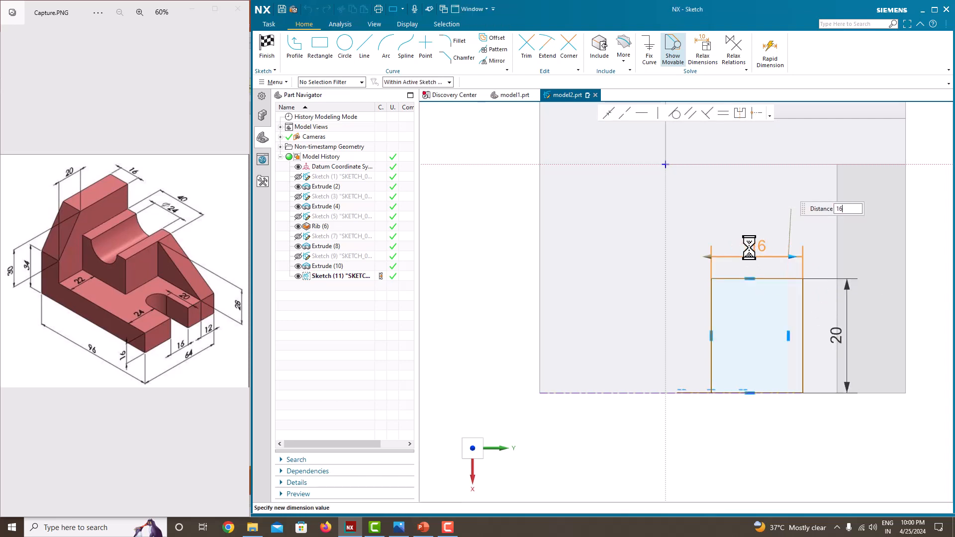
key("Return")
scroll(687, 293, "down", 3)
scroll(731, 298, "up", 4)
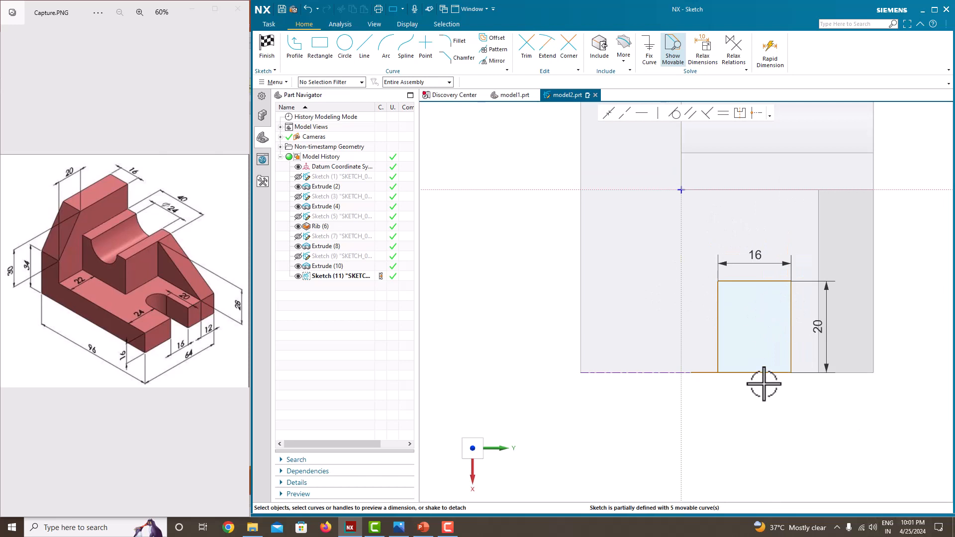
Dimension the distance from the rectangle's near vertical side to the base's long outer edge at 24 mm
left_click(717, 321)
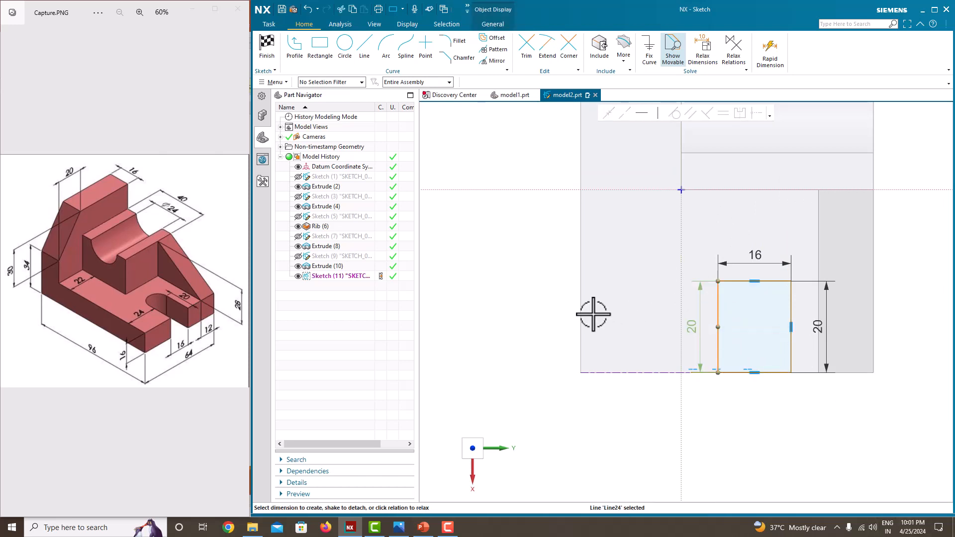
left_click(581, 309)
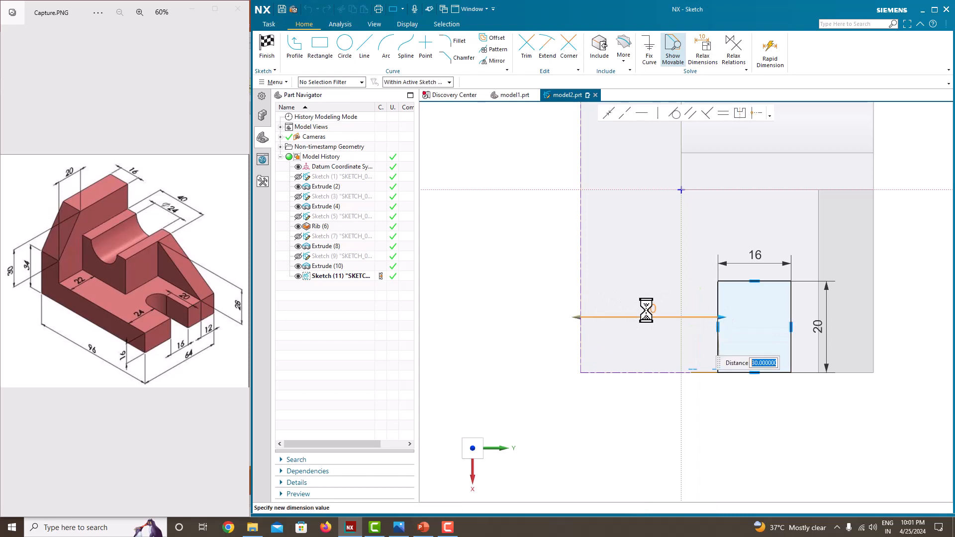
key("Return")
key("Escape")
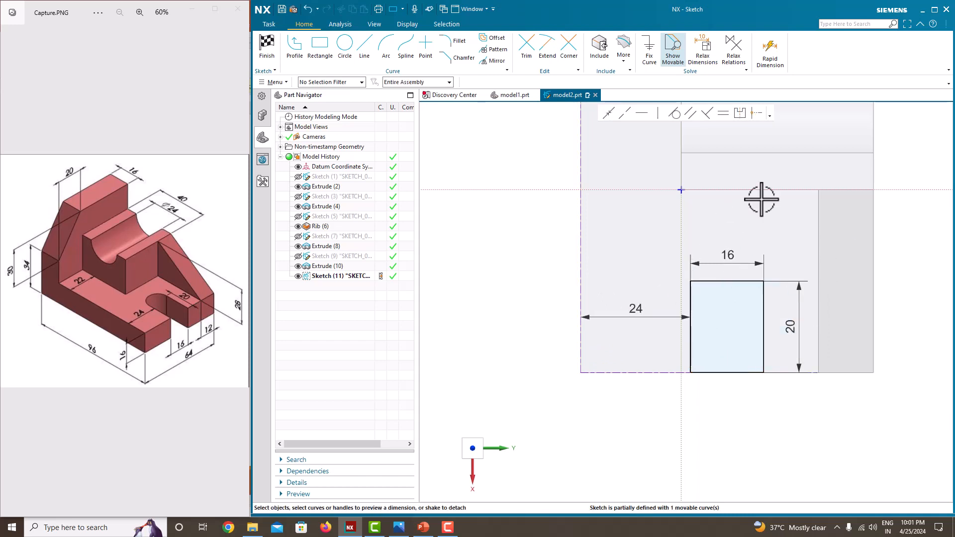
Draw a 16 mm diameter circle centred on the midpoint of the rectangle's upper line, reaching its corner
left_click(345, 50)
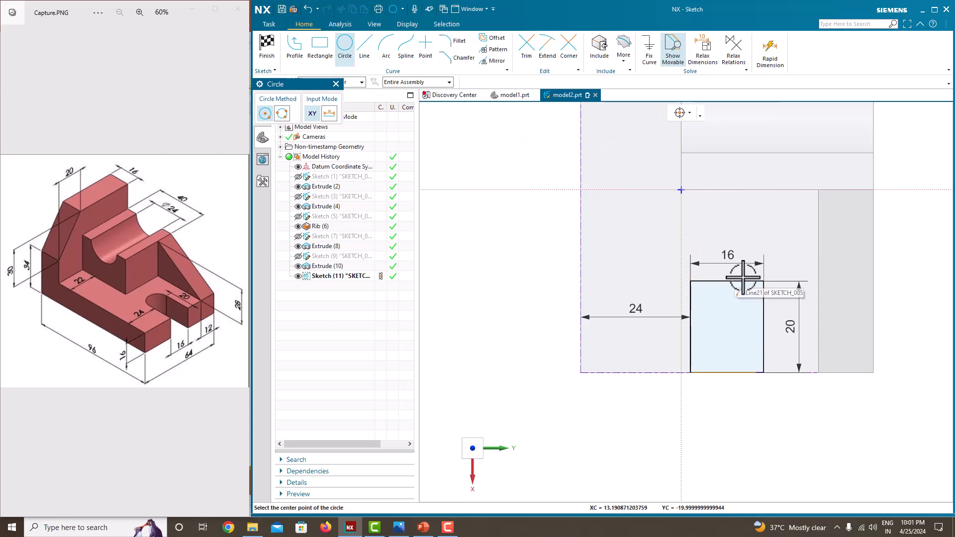
left_click(727, 281)
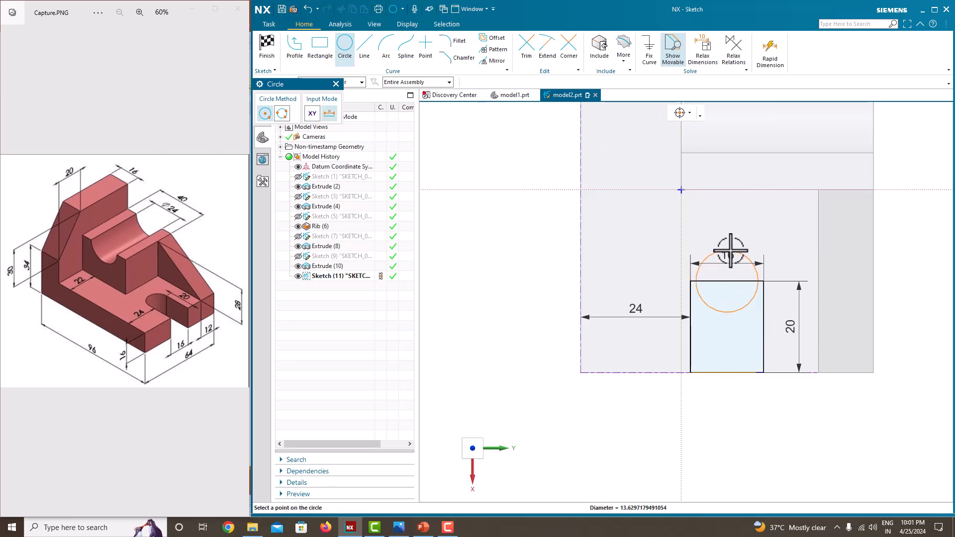
left_click(764, 281)
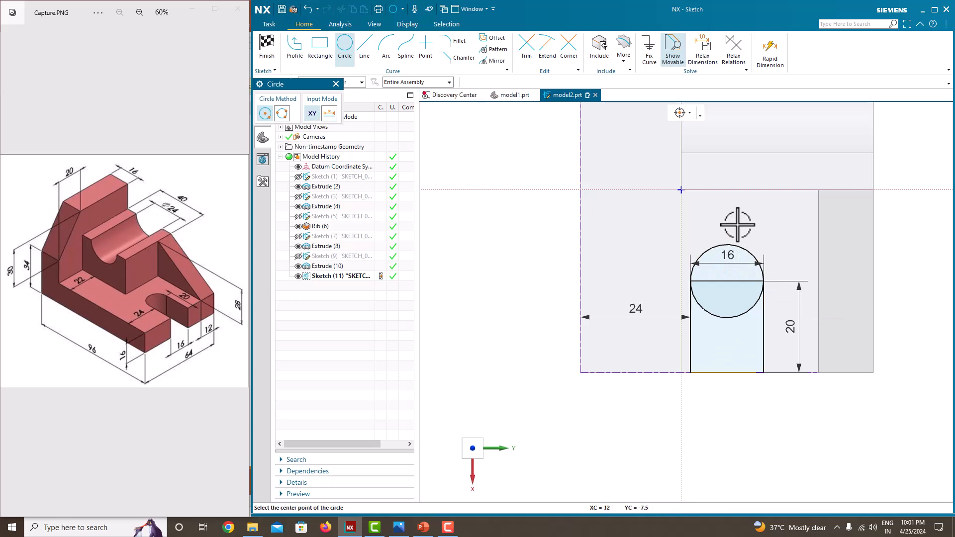
Trim the circle's lower half and the rectangle's upper line to leave a single round-ended slot profile
left_click(526, 51)
scroll(736, 340, "up", 1)
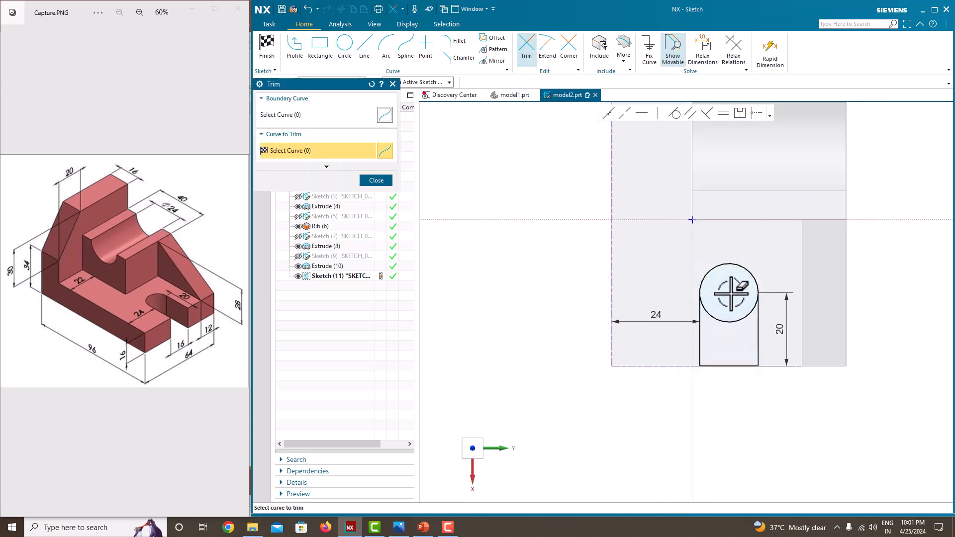
left_click(742, 321)
middle_click(776, 242)
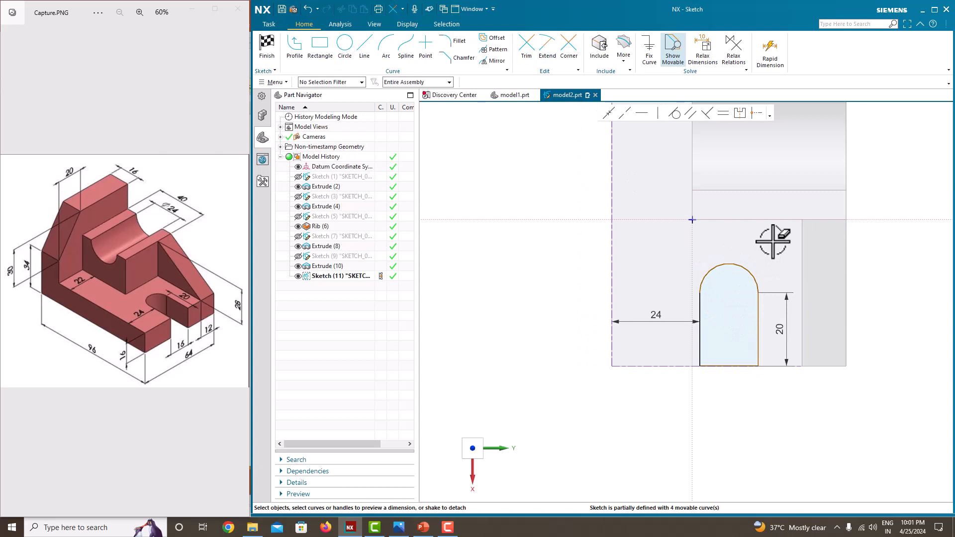
scroll(758, 331, "down", 1)
Add the R8 radius dimension to the slot's arc and finish the sketch
left_click(740, 249)
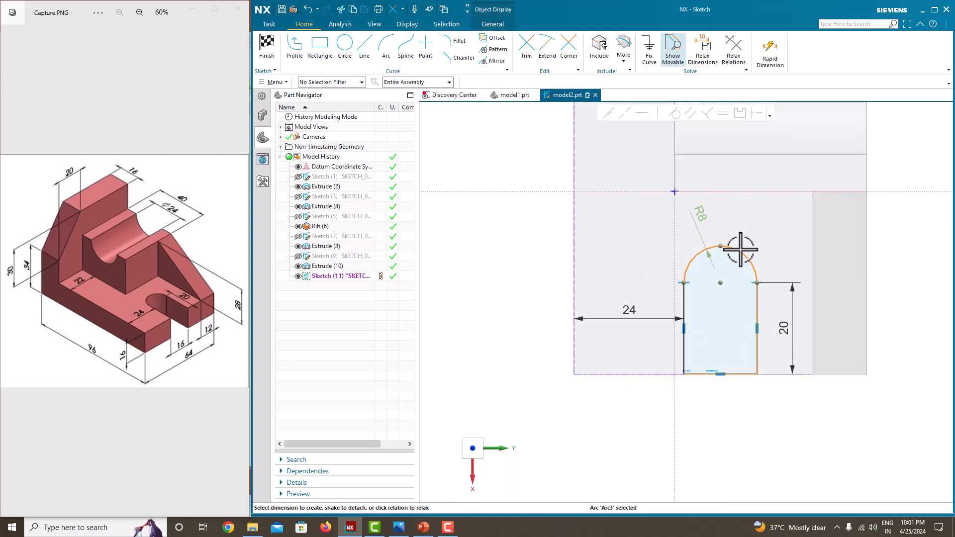
left_click(701, 208)
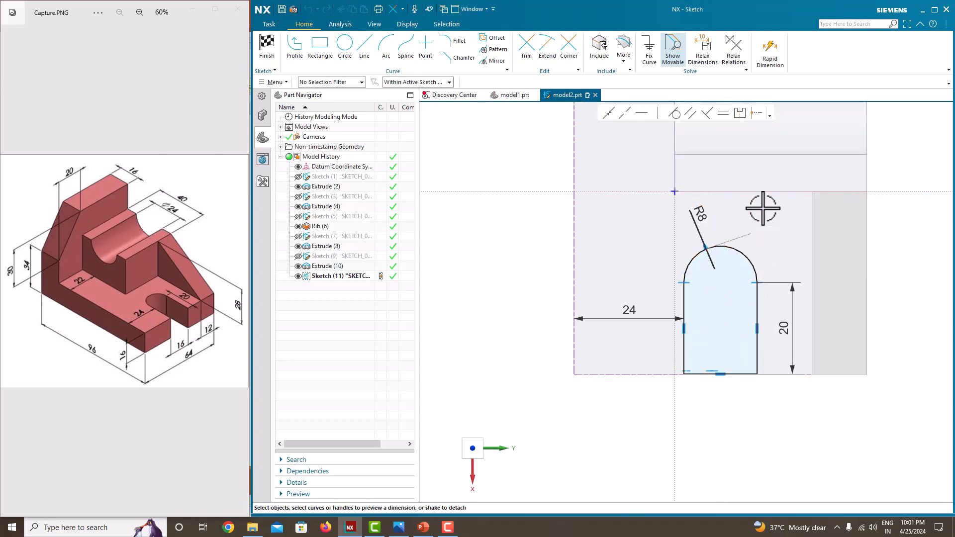
right_click(605, 243)
left_click(614, 250)
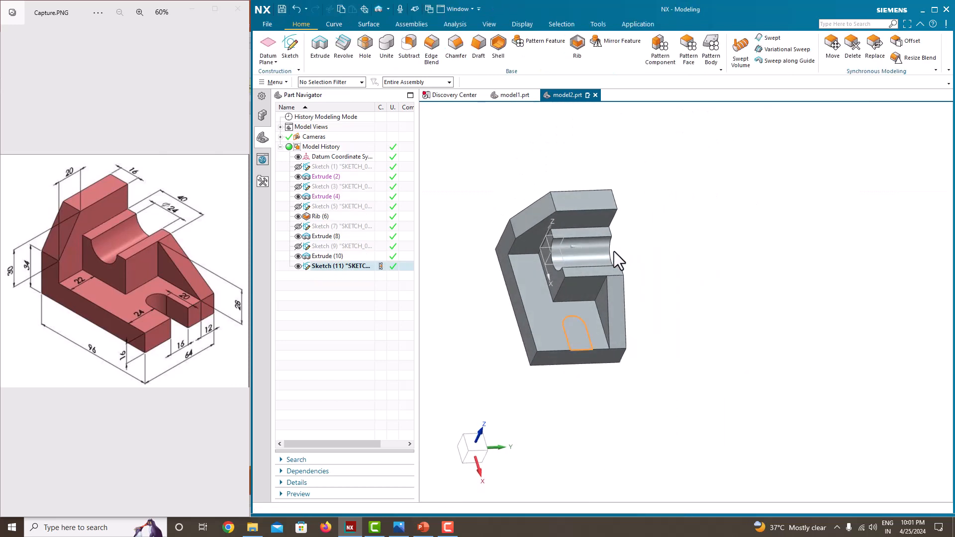
Extrude the slot profile down into the base as a subtraction, with the end limit set to Until Next
left_click(320, 45)
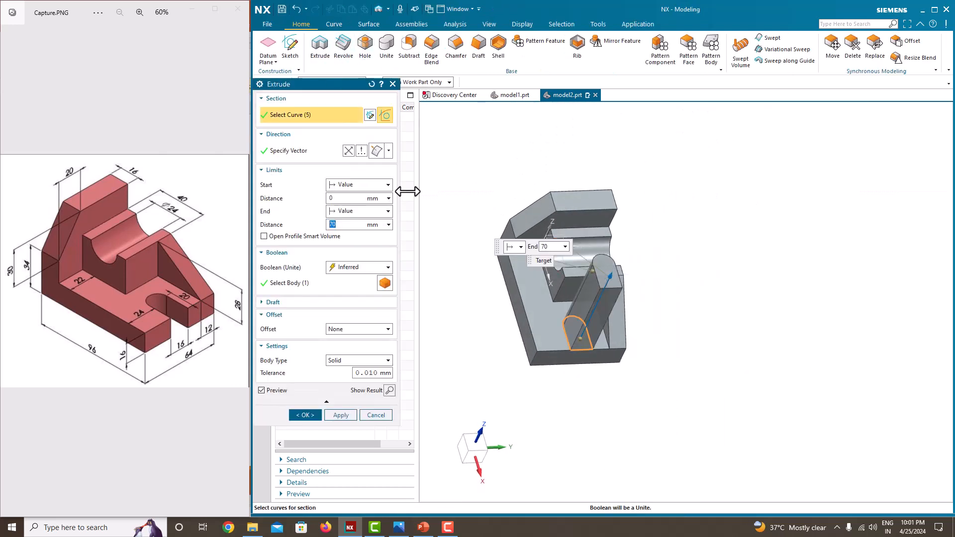
left_click_drag(609, 275, 578, 367)
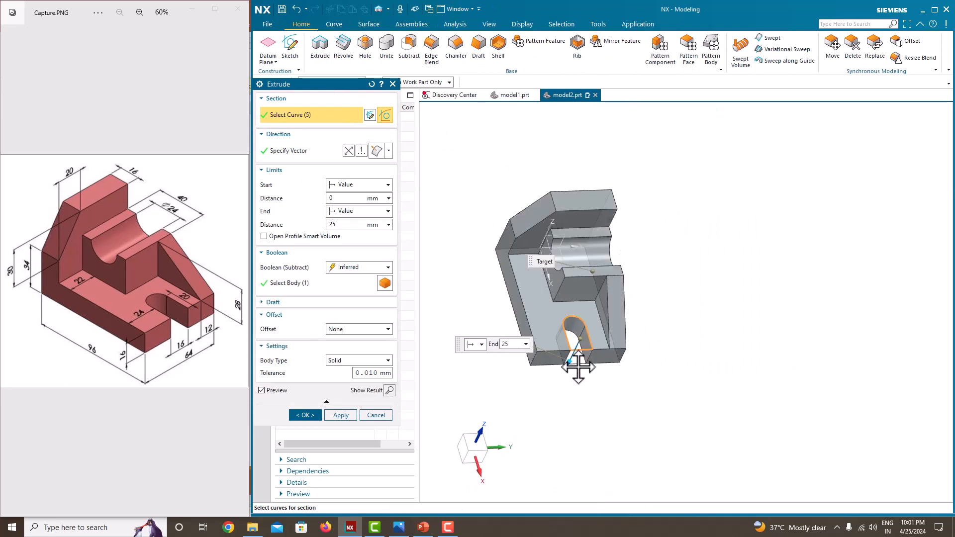
left_click(349, 213)
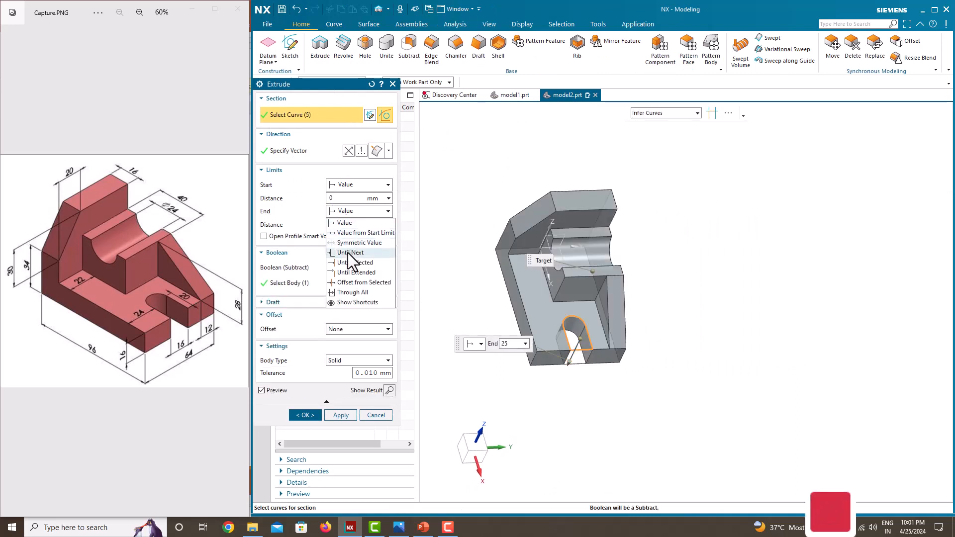
left_click(350, 253)
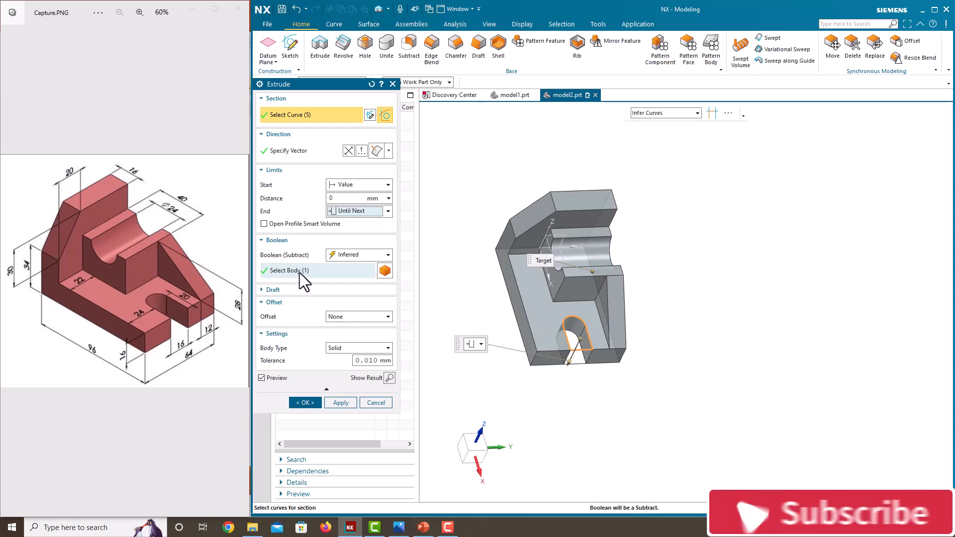
left_click(305, 403)
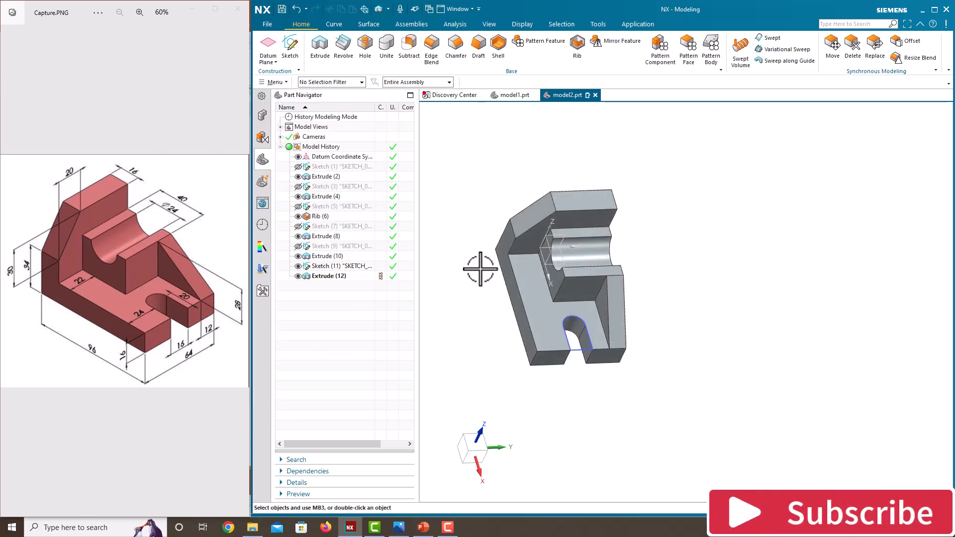
Hide the slot sketch and orient the finished bracket to the isometric view
right_click(694, 201)
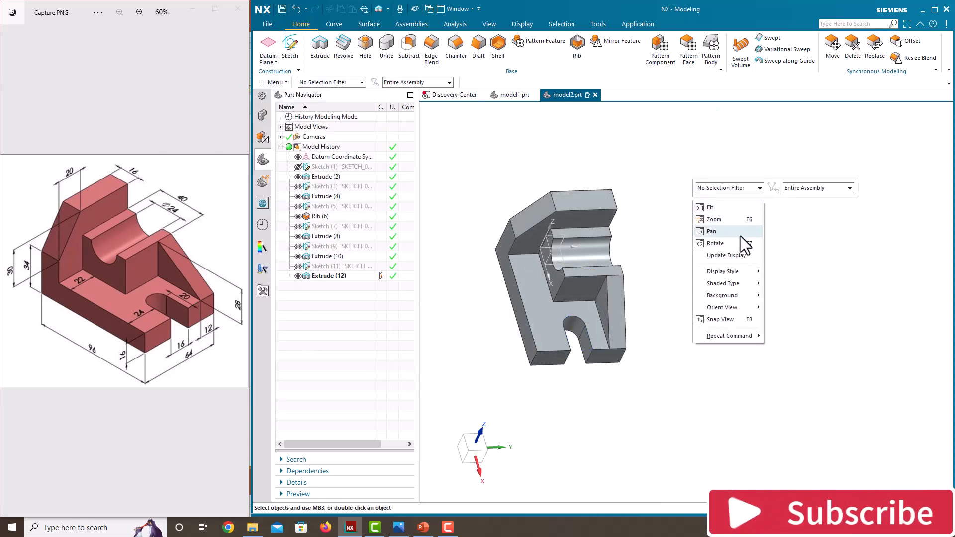
mouse_move(726, 312)
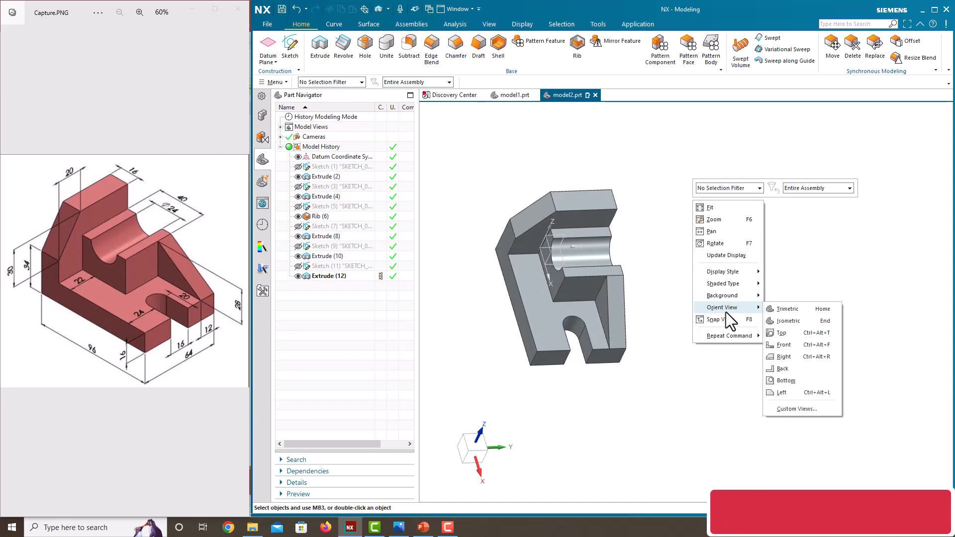
left_click(809, 320)
scroll(639, 305, "down", 1)
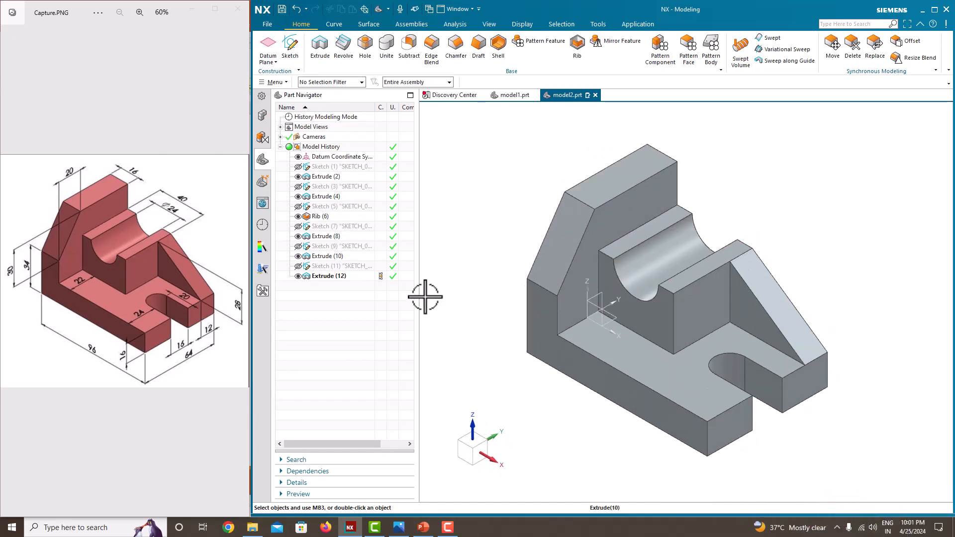